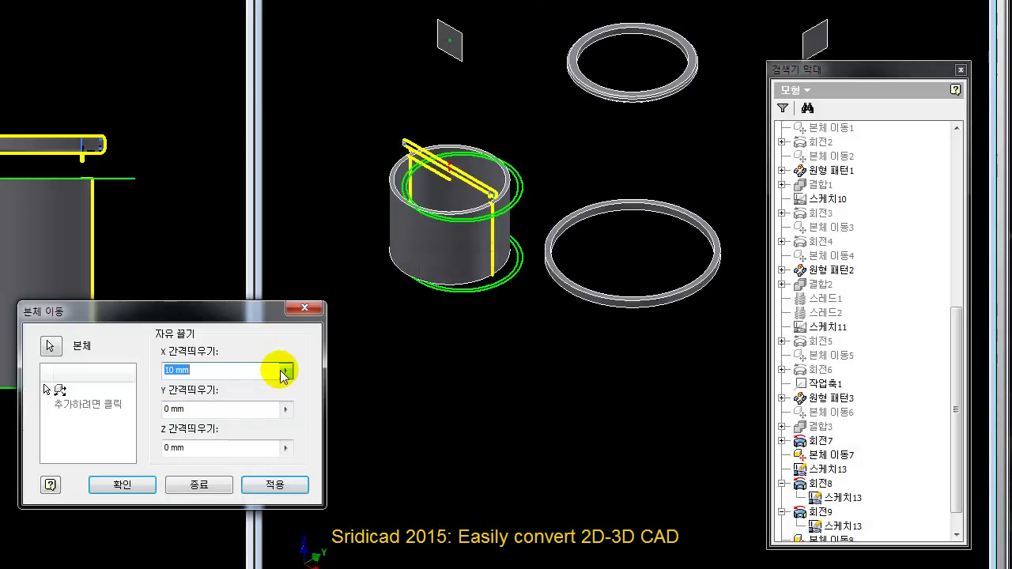
Step: Move the cylinder body with X offset 0 and Y offset 150 mm
{"action": "left_click", "coordinate": [285, 371]}
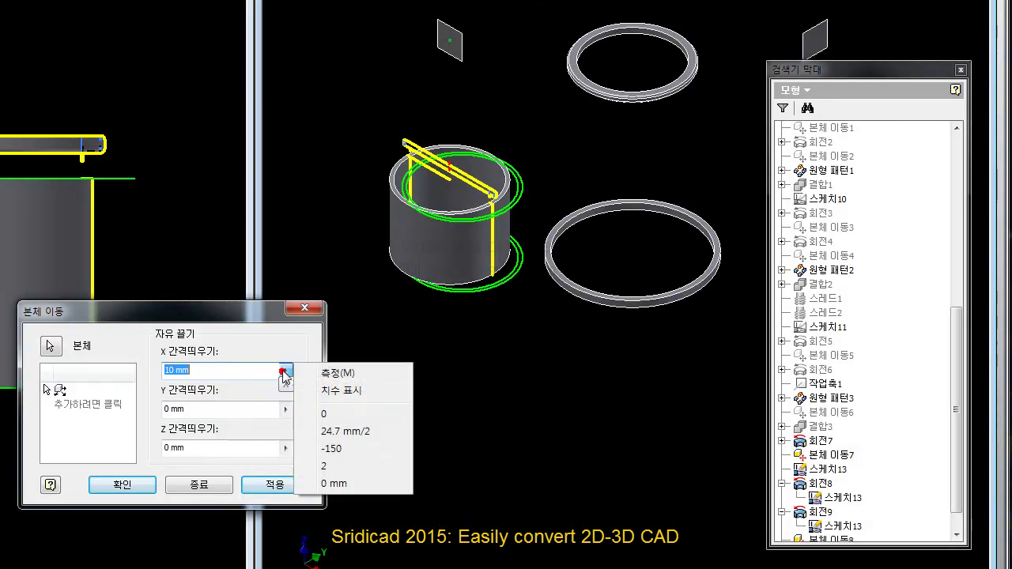
{"action": "left_click", "coordinate": [327, 417]}
{"action": "left_click", "coordinate": [286, 410]}
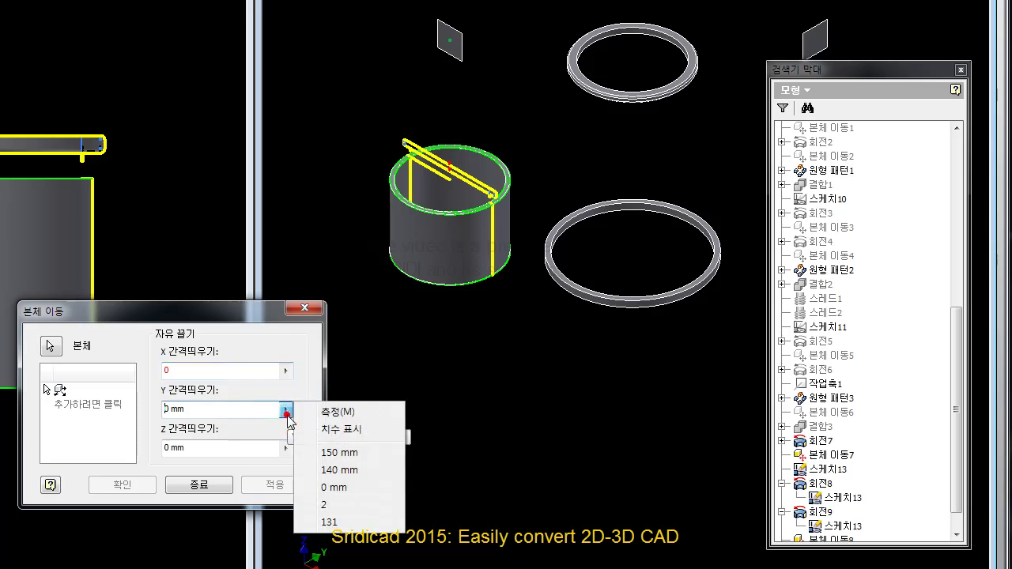
{"action": "left_click", "coordinate": [332, 452]}
{"action": "left_click", "coordinate": [130, 484]}
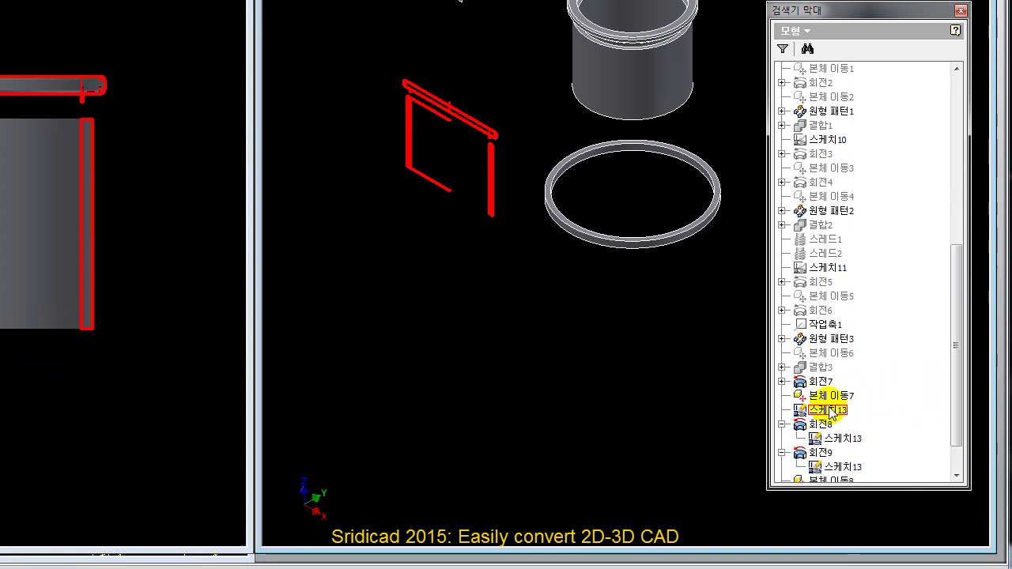
Step: Hide sketch 스케치13 and pan the view to centre the cylinder and ring
{"action": "right_click", "coordinate": [830, 412]}
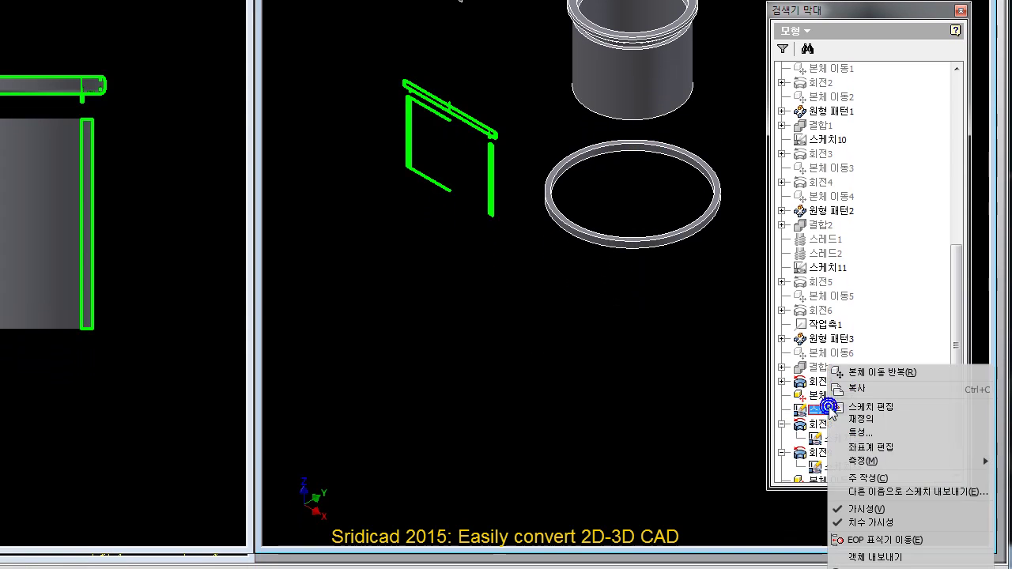
{"action": "left_click", "coordinate": [858, 504]}
{"action": "left_click", "coordinate": [464, 428]}
{"action": "middle_click_drag", "start_coordinate": [501, 90], "coordinate": [424, 146]}
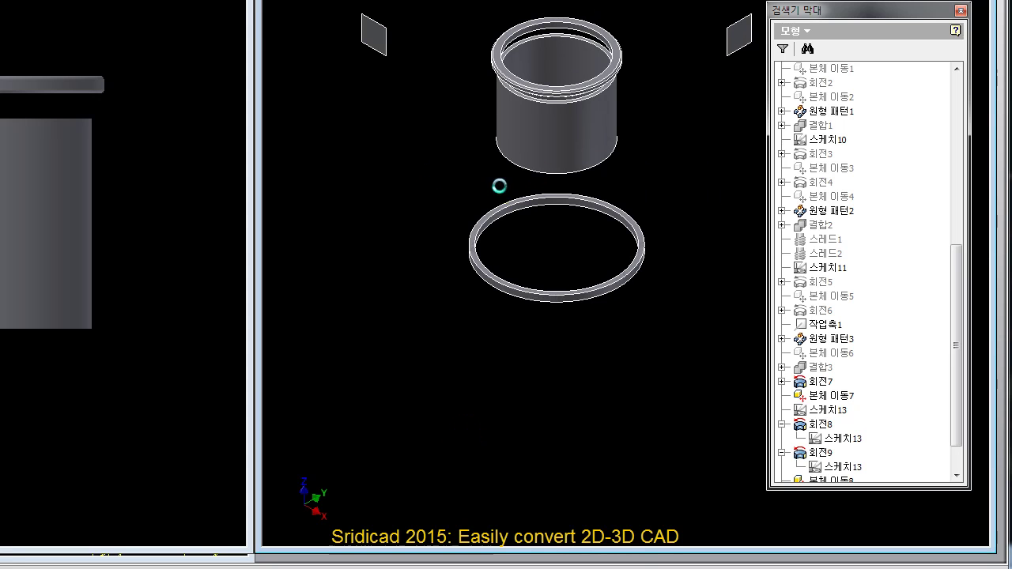
{"action": "middle_click_drag", "start_coordinate": [687, 169], "coordinate": [632, 182]}
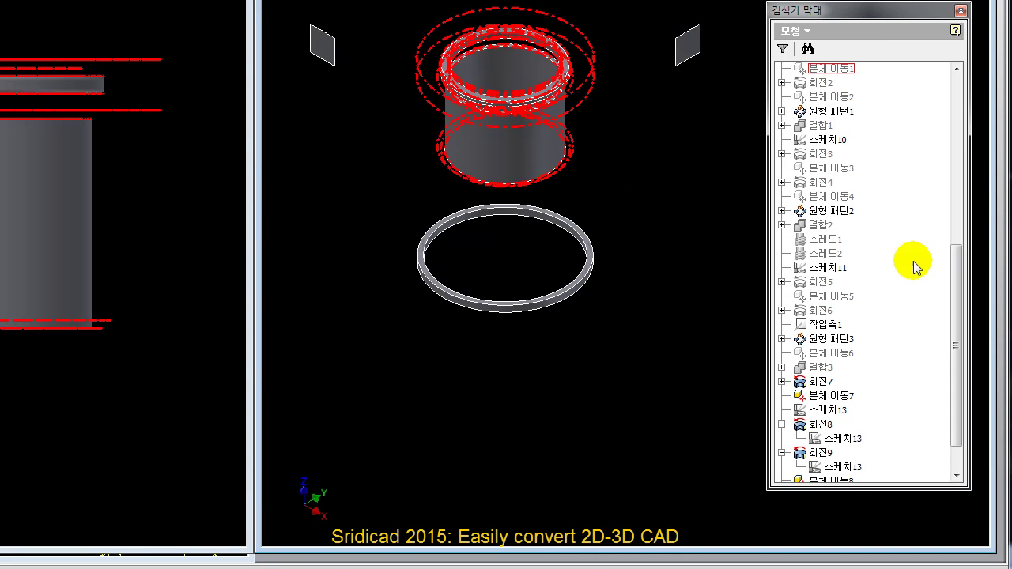
{"action": "left_click_drag", "start_coordinate": [955, 288], "coordinate": [949, 113]}
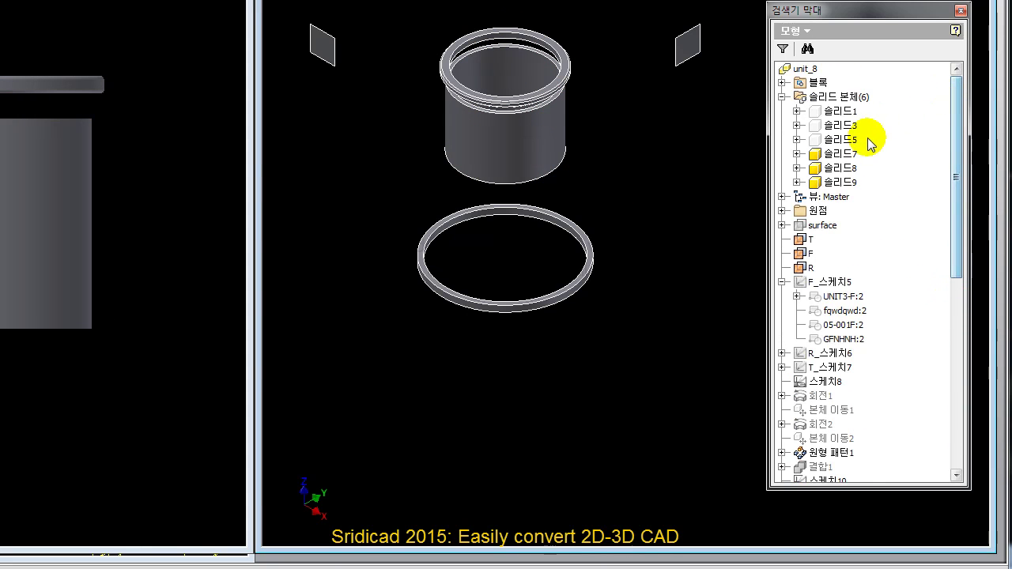
Step: Make a new part from solid body 솔리드7 in the 01_001 assembly
{"action": "left_click", "coordinate": [837, 153]}
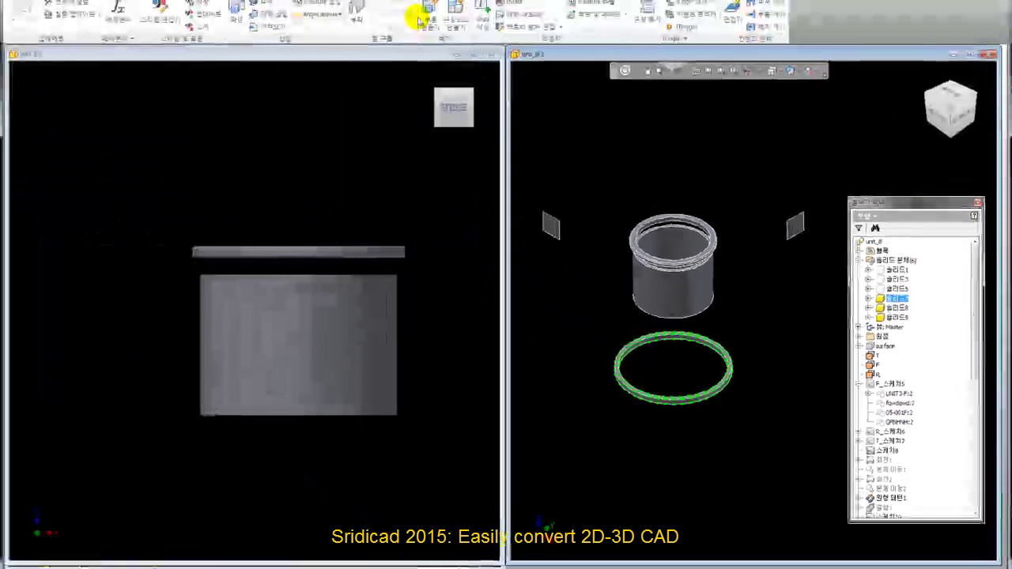
{"action": "left_click", "coordinate": [431, 16]}
{"action": "left_click", "coordinate": [445, 311]}
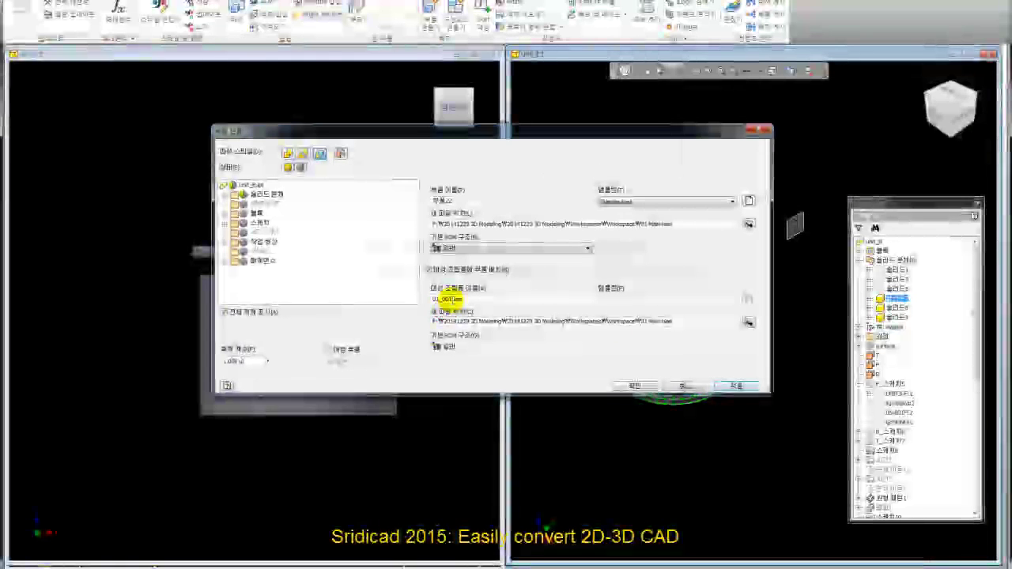
{"action": "left_click", "coordinate": [637, 384]}
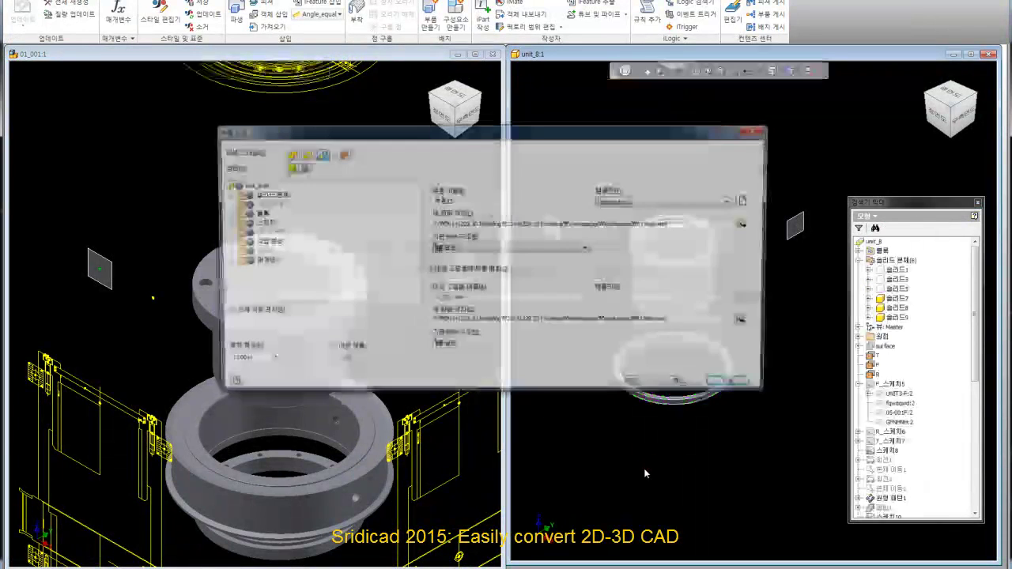
Step: Make part 부품23 from solid body 솔리드8 in the same assembly
{"action": "left_click_drag", "start_coordinate": [657, 126], "coordinate": [508, 87]}
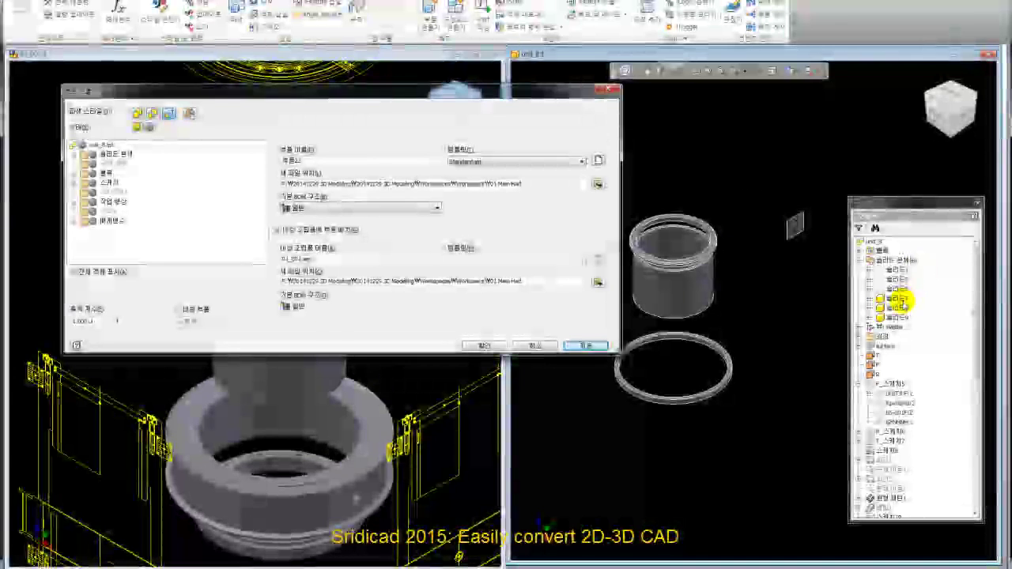
{"action": "left_click", "coordinate": [904, 310]}
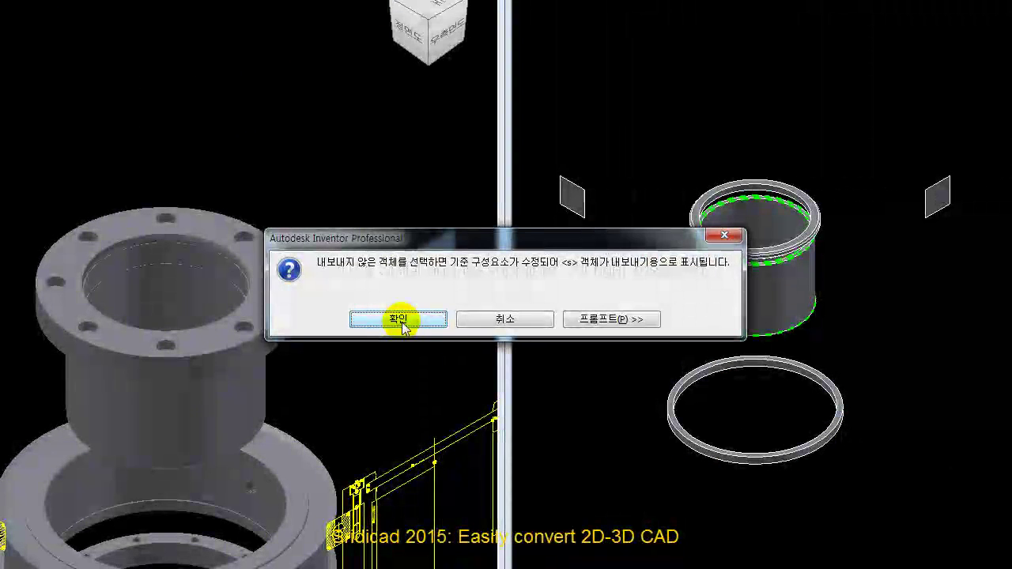
{"action": "left_click", "coordinate": [404, 321]}
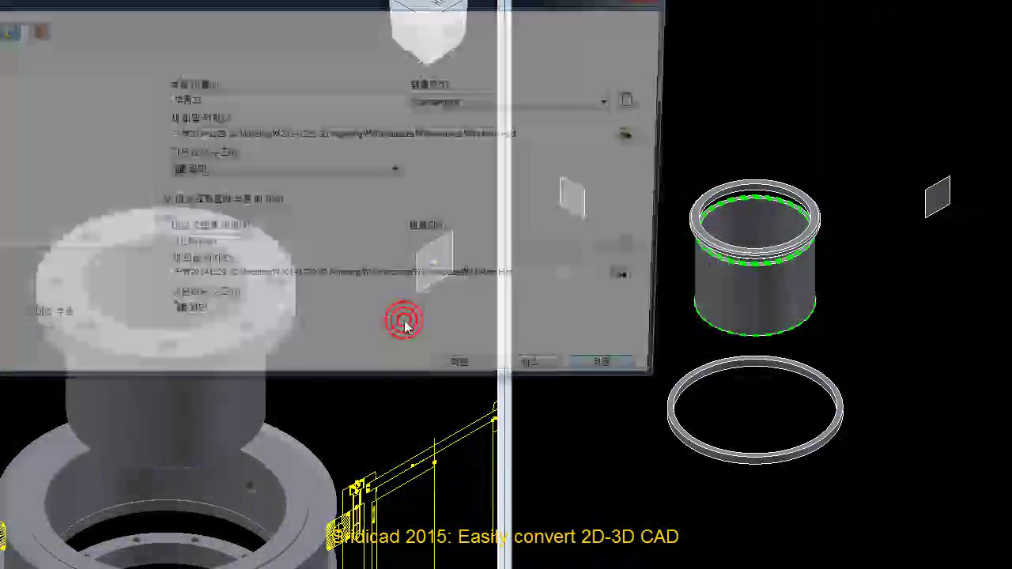
{"action": "left_click", "coordinate": [490, 378]}
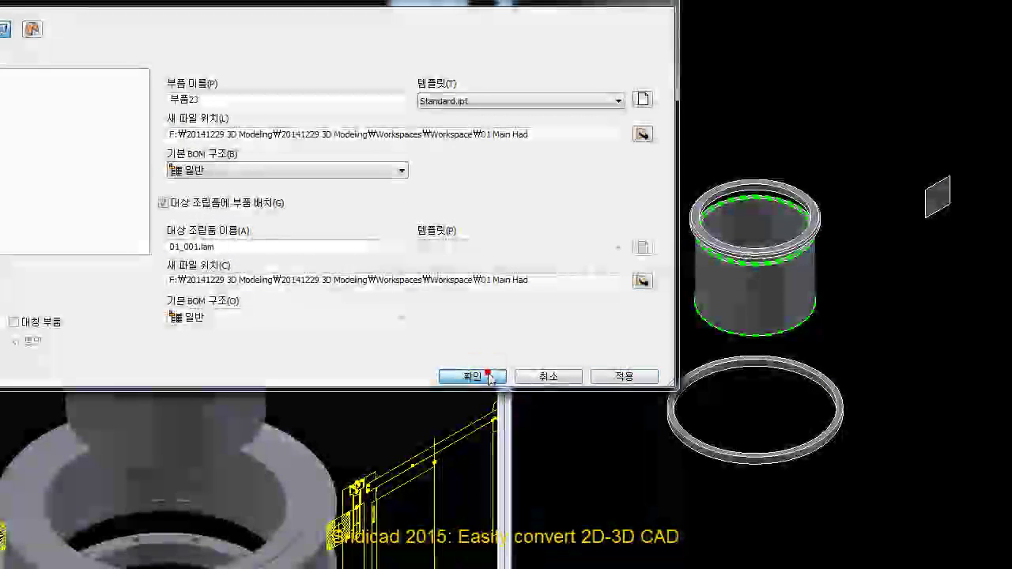
{"action": "left_click", "coordinate": [850, 550]}
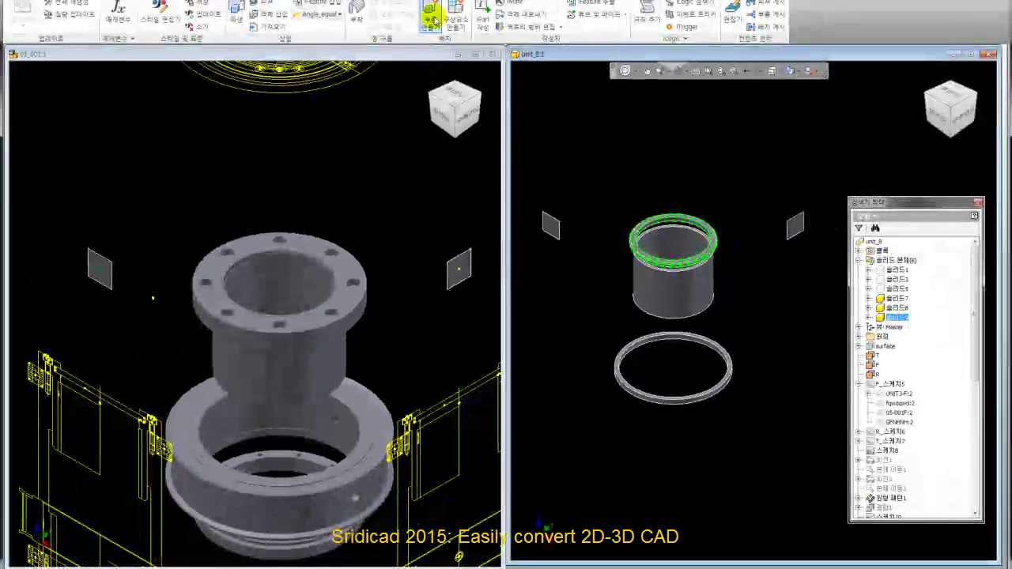
Step: Make the cylinder body into new part 부품24 in 01_001
{"action": "left_click", "coordinate": [434, 308]}
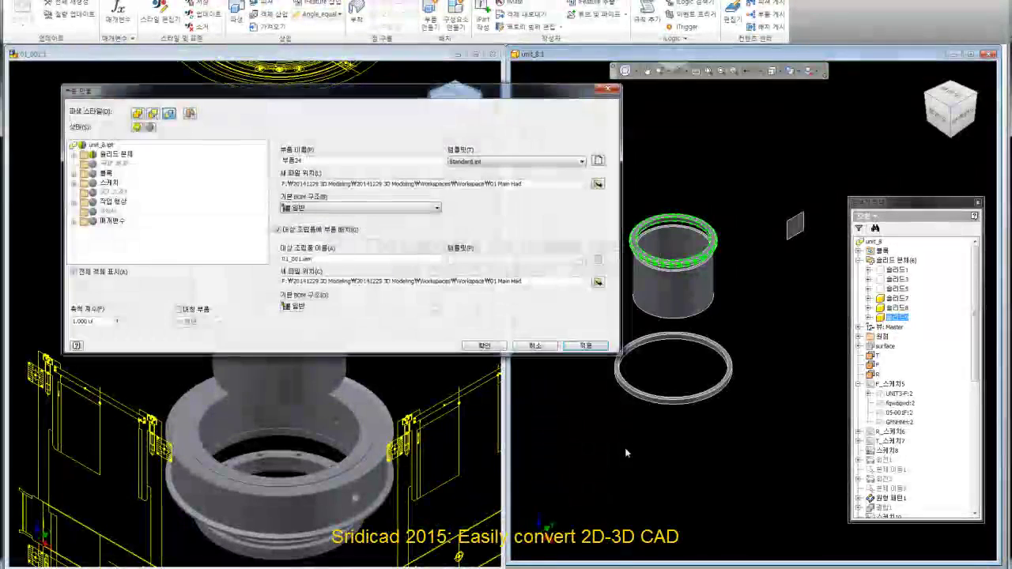
{"action": "left_click", "coordinate": [491, 346]}
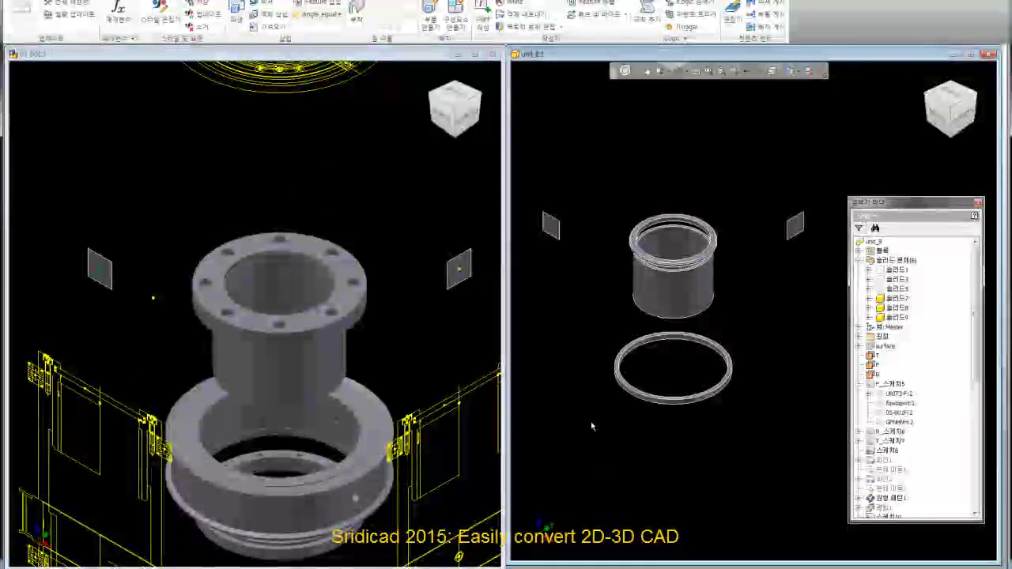
{"action": "scroll", "coordinate": [590, 421], "scroll_direction": "down", "scroll_amount": 2}
{"action": "scroll", "coordinate": [616, 440], "scroll_direction": "up", "scroll_amount": 2}
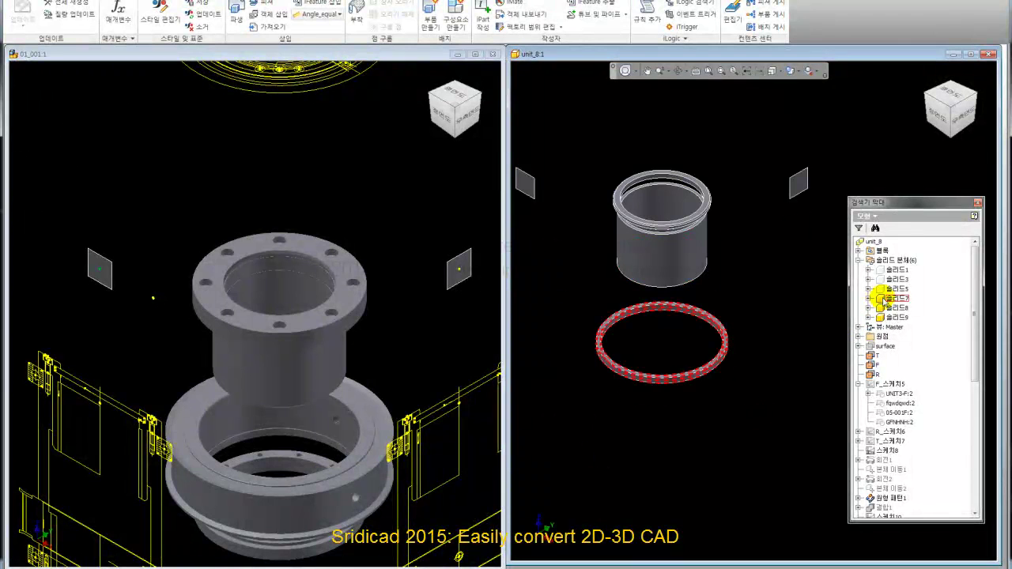
Step: Hide solid bodies 솔리드7, 솔리드8 and 솔리드9 in unit_8
{"action": "left_click", "coordinate": [896, 298]}
{"action": "left_click", "coordinate": [900, 317], "text": "shift"}
{"action": "right_click", "coordinate": [902, 318]}
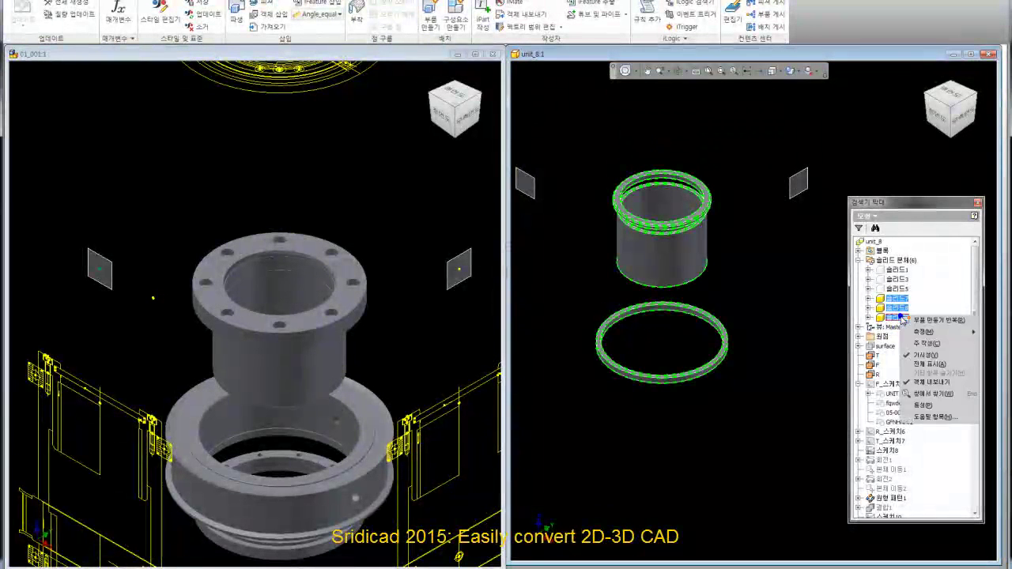
{"action": "left_click", "coordinate": [926, 358]}
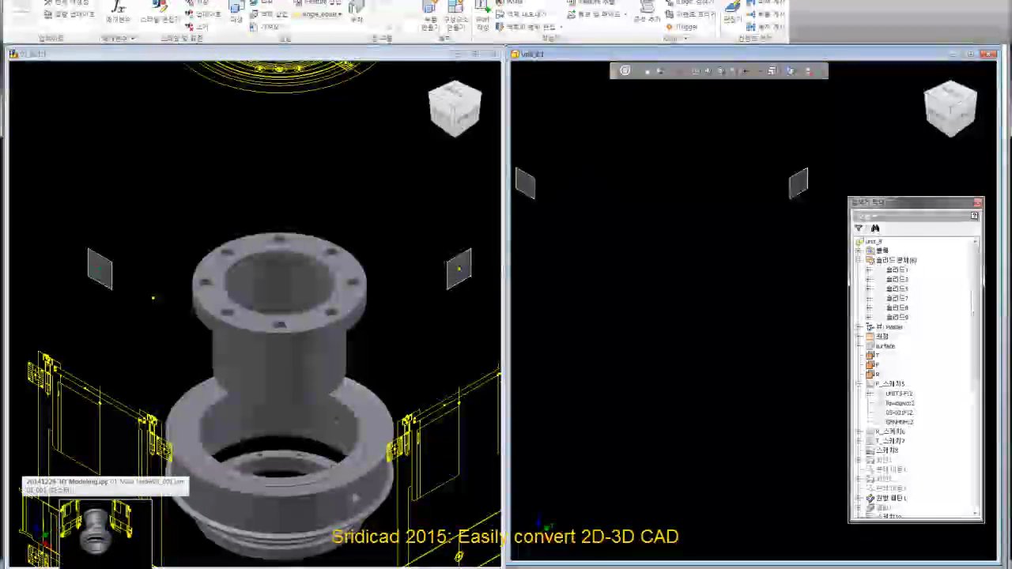
Step: In the 01_001 assembly, reset to the Home view and open part 부품25:1
{"action": "left_click", "coordinate": [103, 566]}
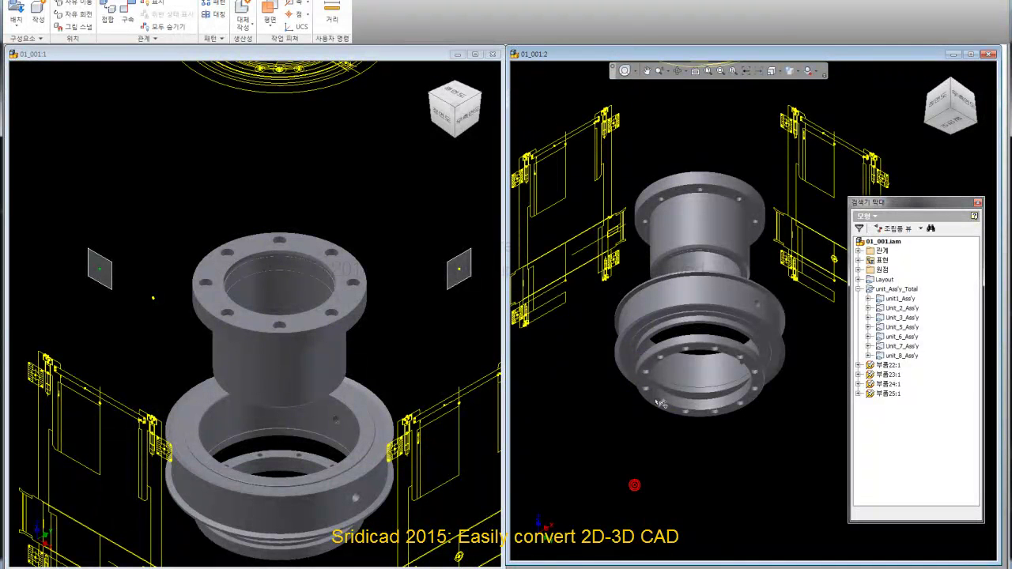
{"action": "left_click", "coordinate": [896, 376]}
{"action": "left_click", "coordinate": [949, 82]}
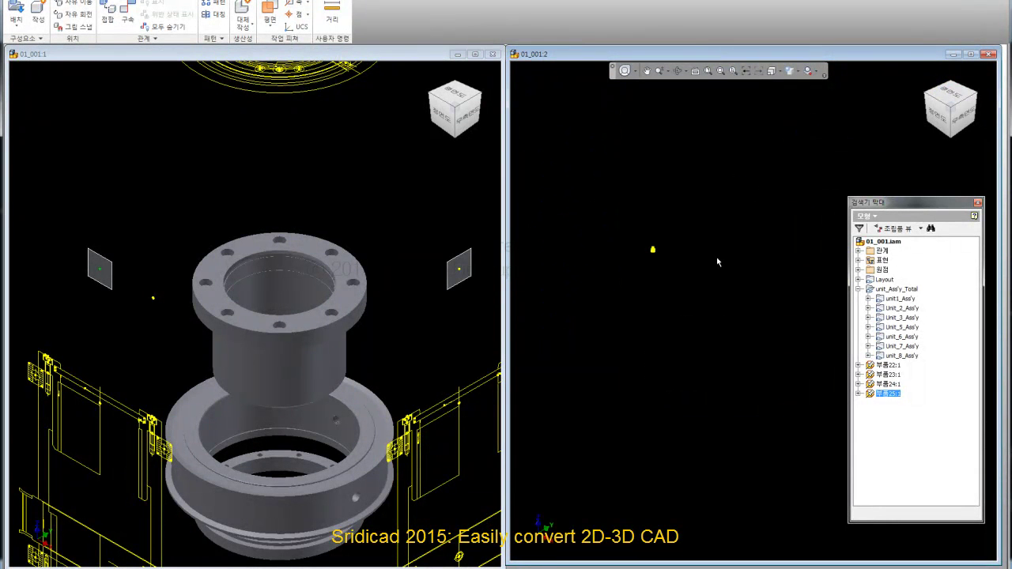
{"action": "scroll", "coordinate": [582, 249], "scroll_direction": "up", "scroll_amount": 8}
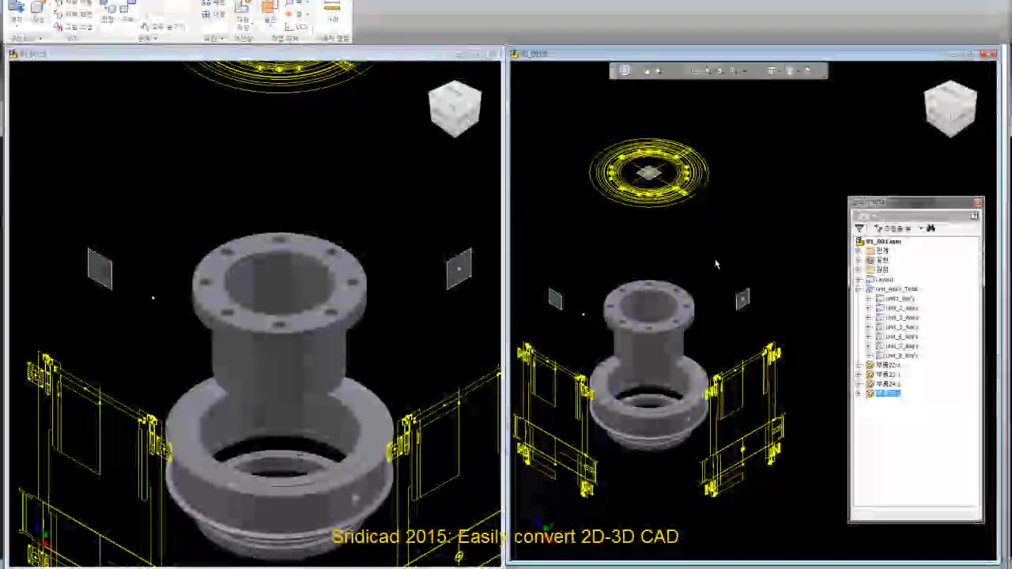
{"action": "left_click", "coordinate": [891, 366]}
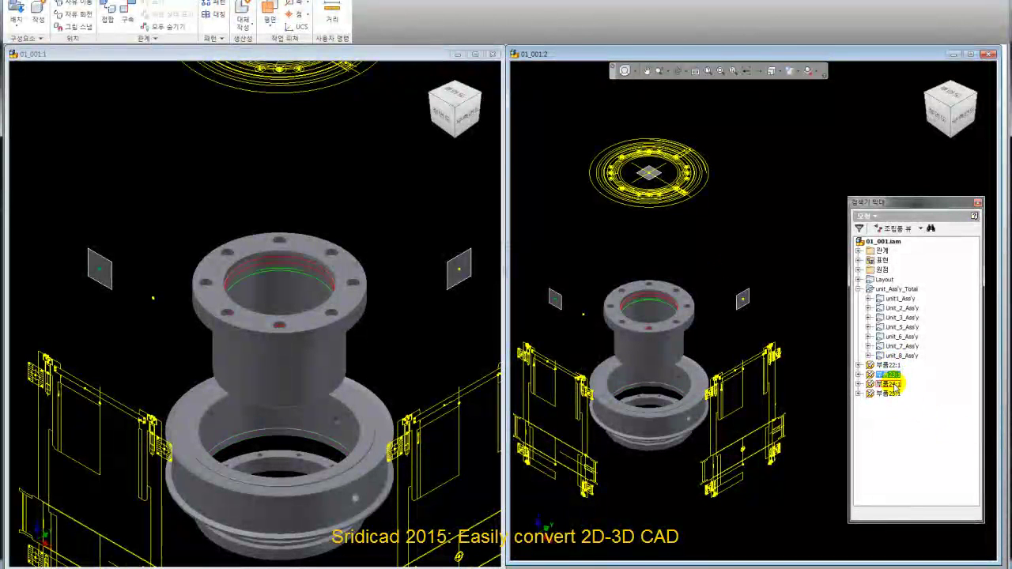
{"action": "right_click", "coordinate": [894, 393]}
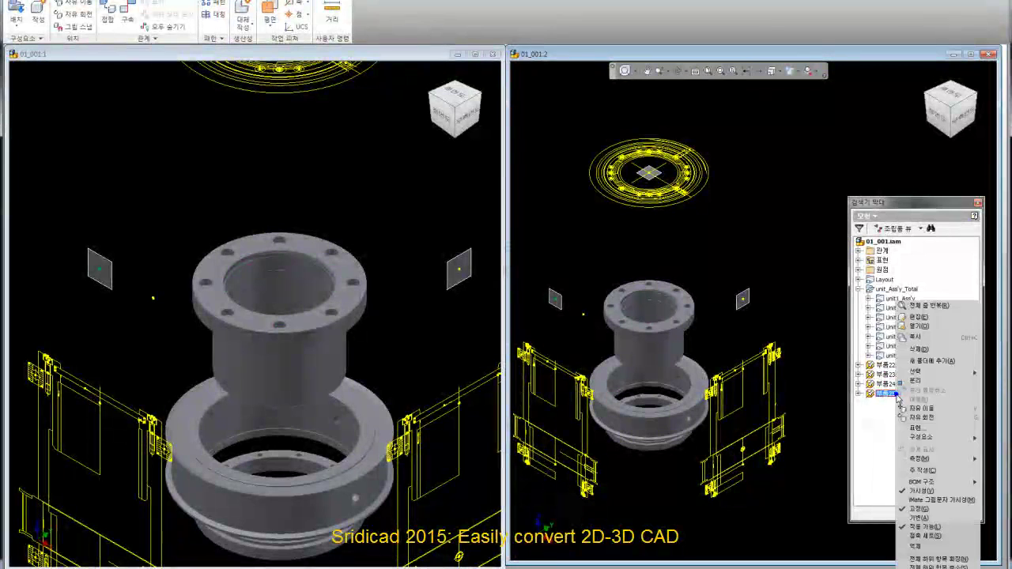
{"action": "left_click", "coordinate": [919, 325]}
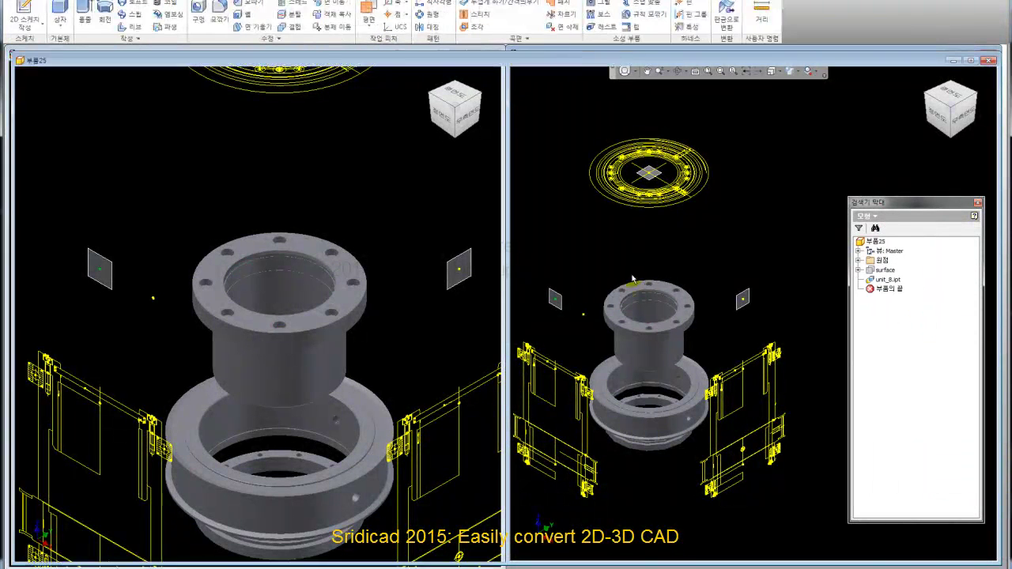
Step: Close 부품25 without saving and delete 부품25:1 from the 01_001 assembly
{"action": "left_click", "coordinate": [988, 61]}
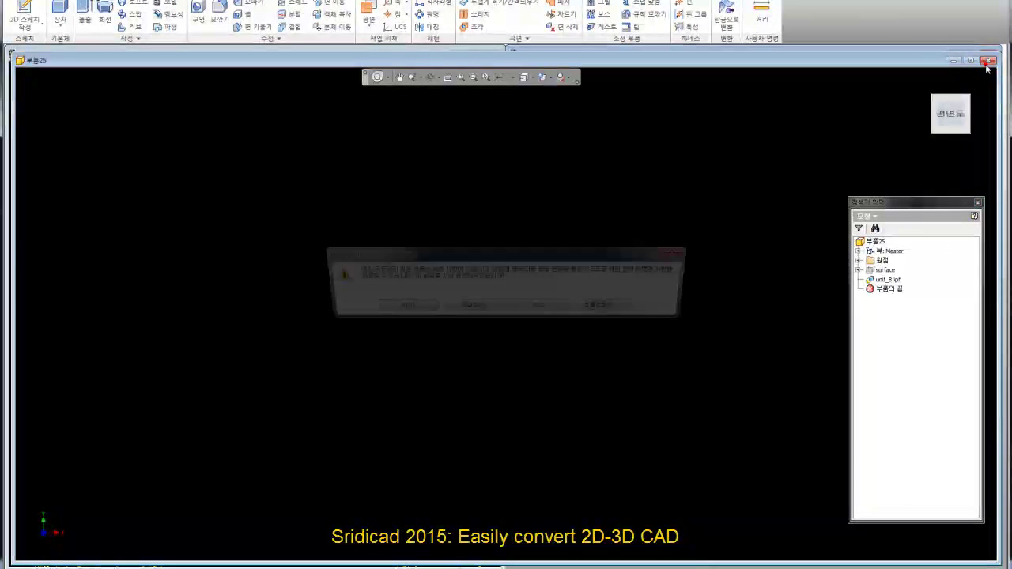
{"action": "left_click", "coordinate": [470, 307]}
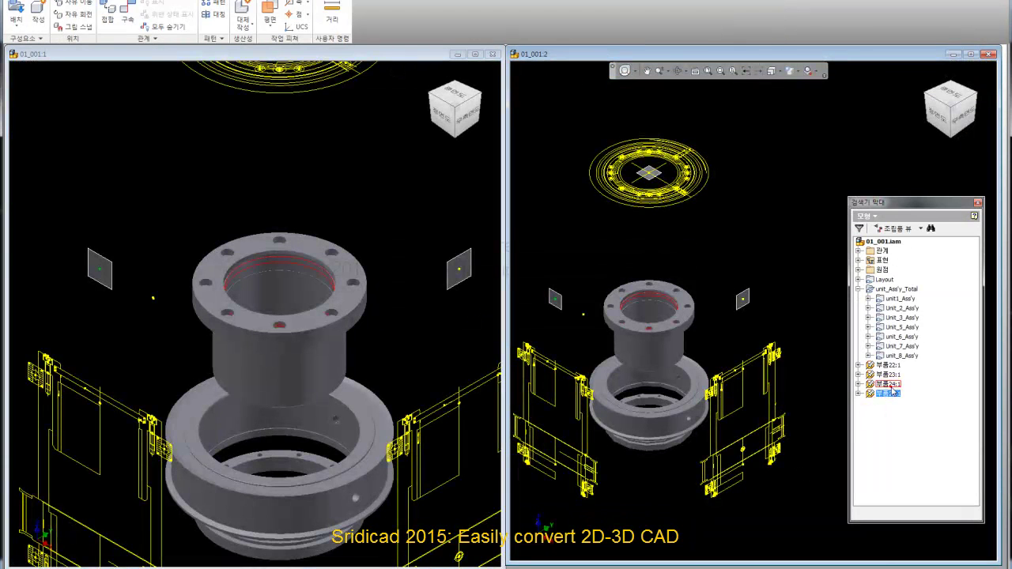
{"action": "left_click", "coordinate": [894, 395]}
{"action": "key", "text": "Delete"}
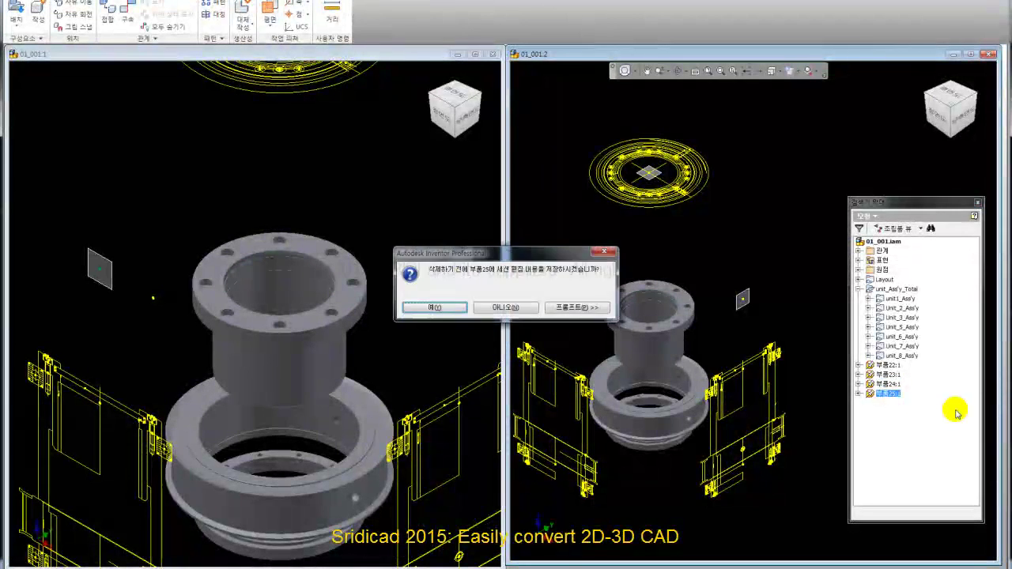
{"action": "left_click", "coordinate": [506, 308]}
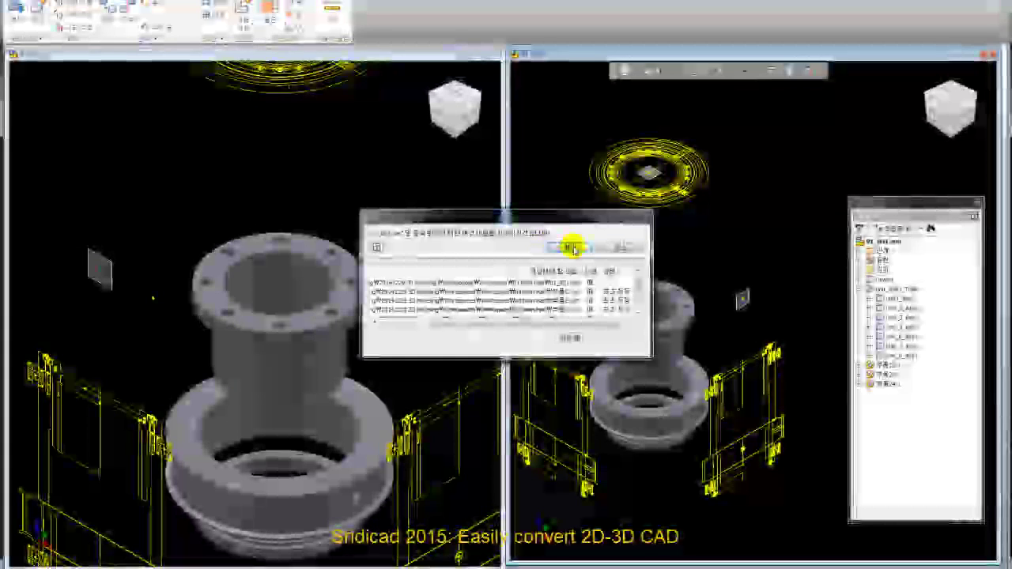
{"action": "left_click", "coordinate": [577, 244]}
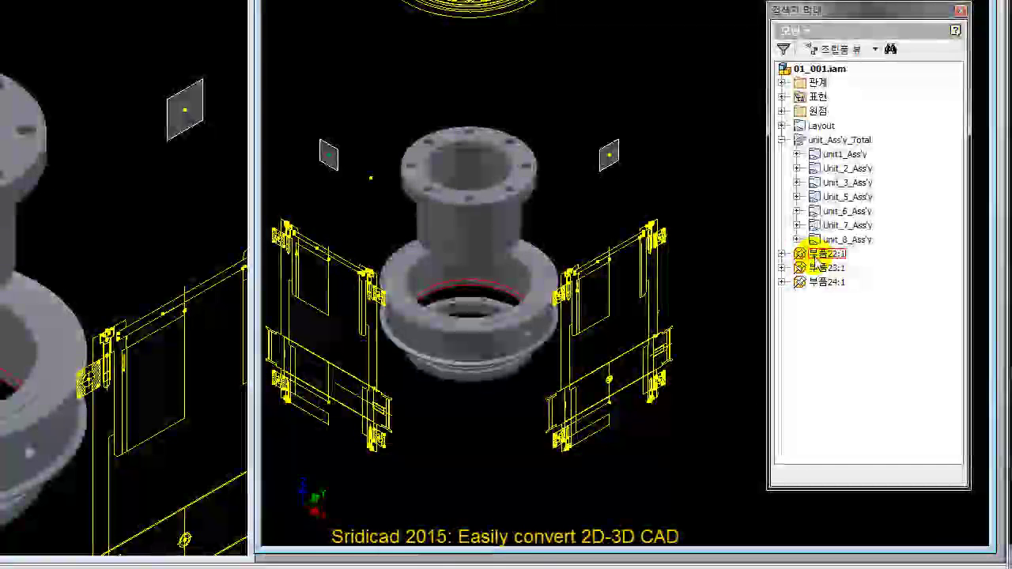
Step: Drag parts 부품22, 부품23 and 부품24 into the unit_8_Ass'y subassembly
{"action": "left_click", "coordinate": [823, 253]}
{"action": "left_click", "coordinate": [830, 283], "text": "shift"}
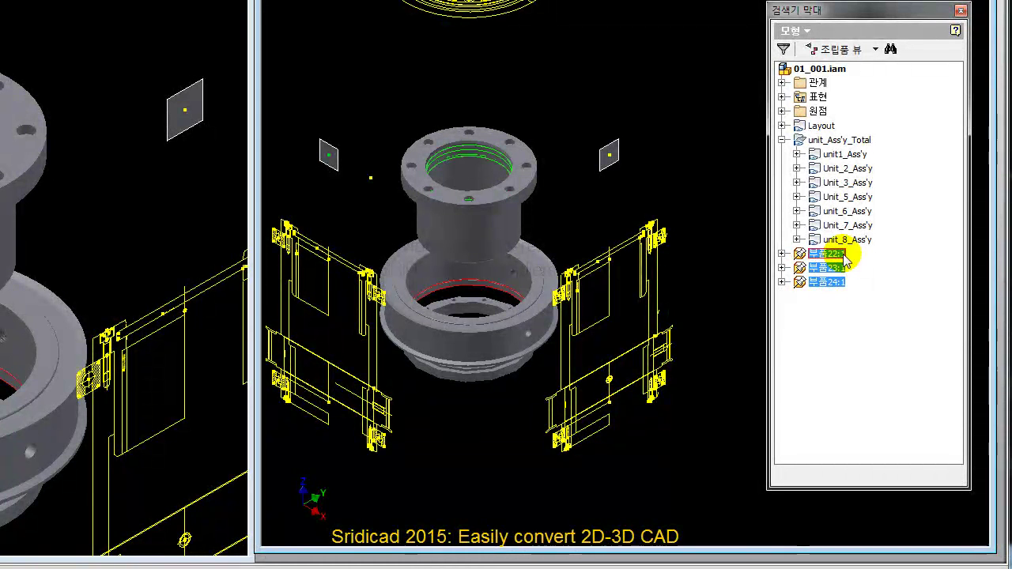
{"action": "left_click_drag", "start_coordinate": [820, 258], "coordinate": [846, 239]}
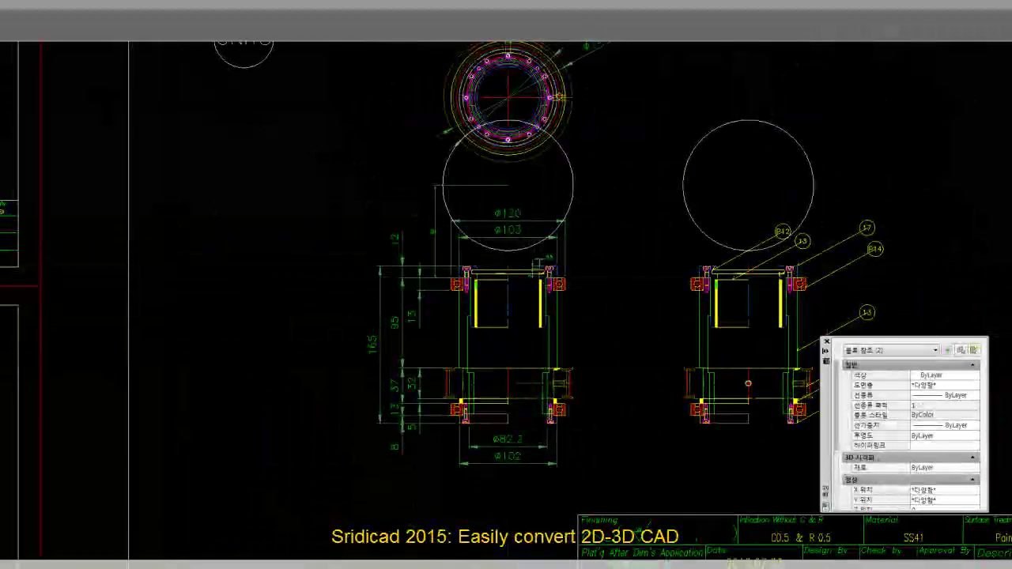
Step: Zoom and pan the AutoCAD layout to the sheet with two round parts
{"action": "scroll", "coordinate": [79, 340], "scroll_direction": "down", "scroll_amount": 5}
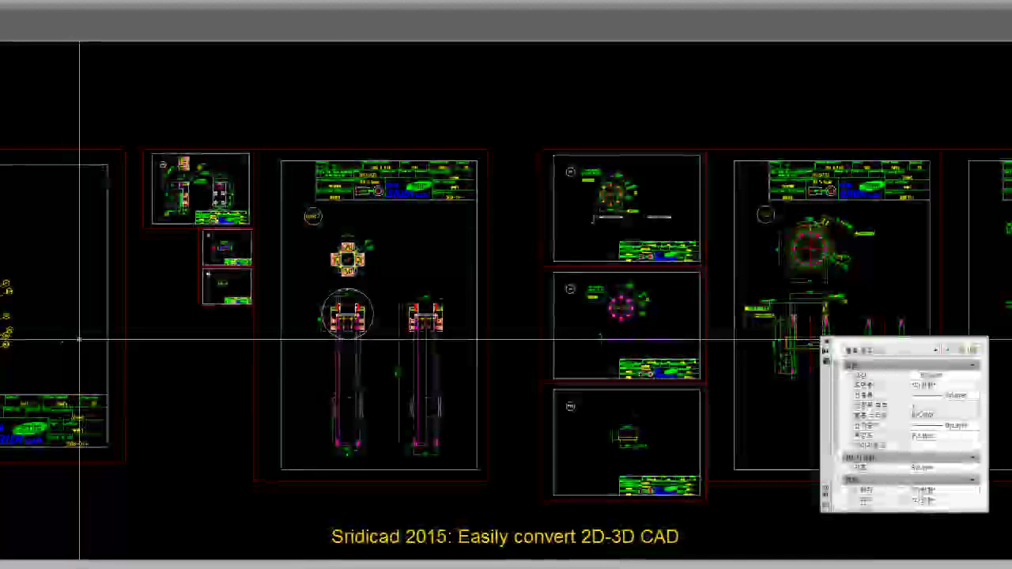
{"action": "scroll", "coordinate": [527, 323], "scroll_direction": "up", "scroll_amount": 10}
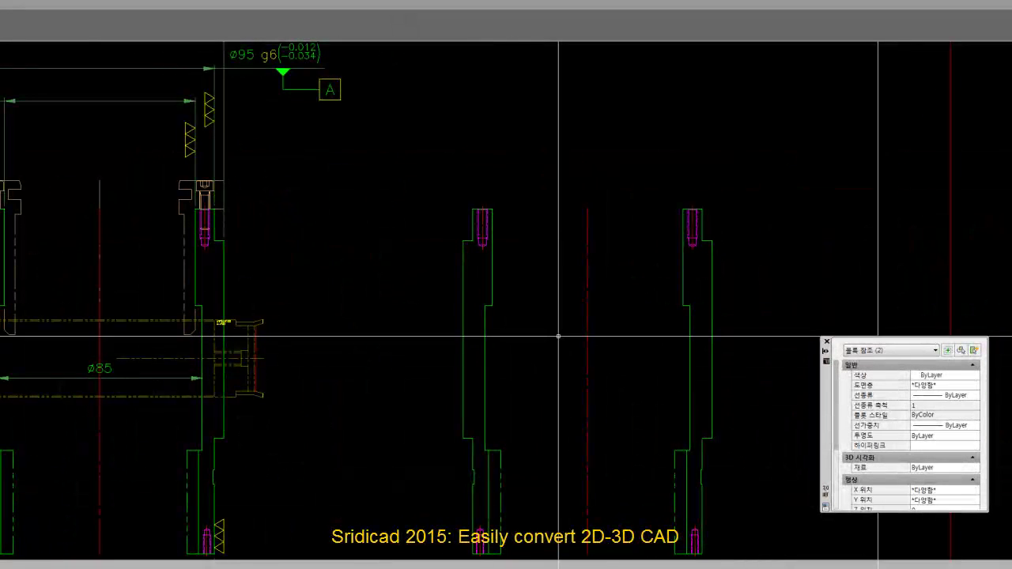
{"action": "scroll", "coordinate": [583, 339], "scroll_direction": "down", "scroll_amount": 5}
{"action": "scroll", "coordinate": [171, 380], "scroll_direction": "down", "scroll_amount": 2}
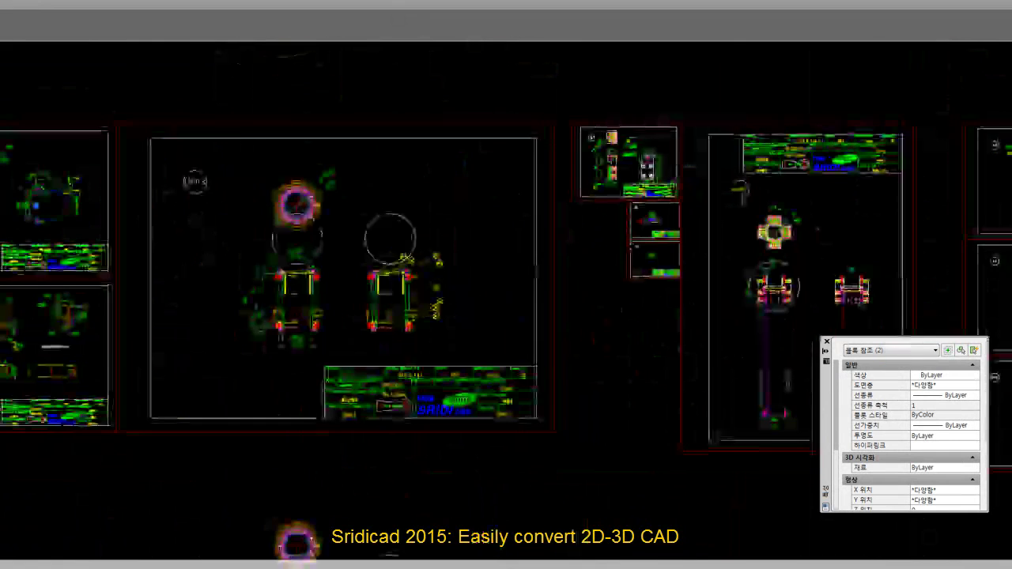
{"action": "middle_click_drag", "start_coordinate": [246, 345], "coordinate": [452, 361]}
{"action": "scroll", "coordinate": [524, 326], "scroll_direction": "up", "scroll_amount": 1}
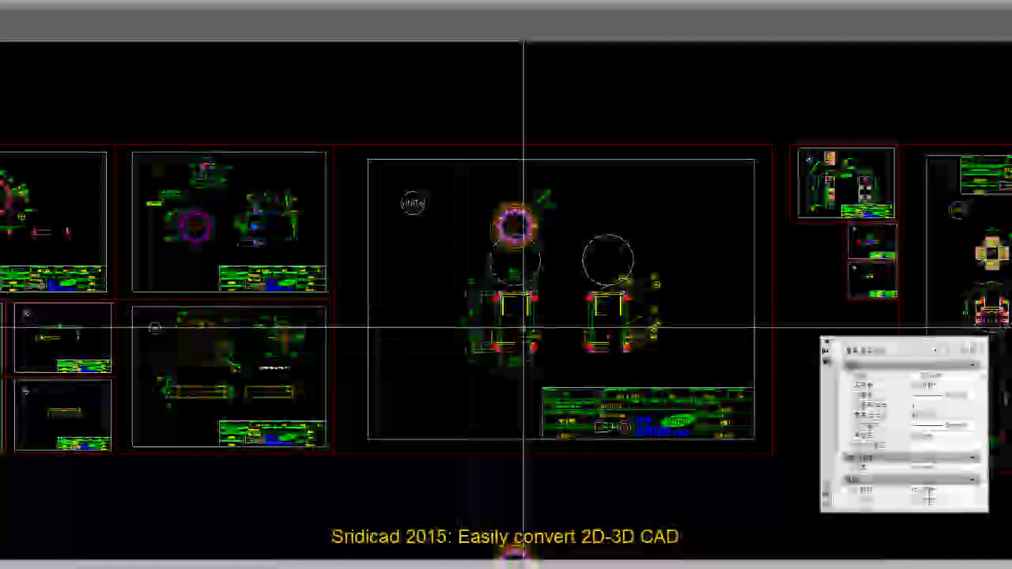
{"action": "middle_click_drag", "start_coordinate": [424, 330], "coordinate": [479, 333]}
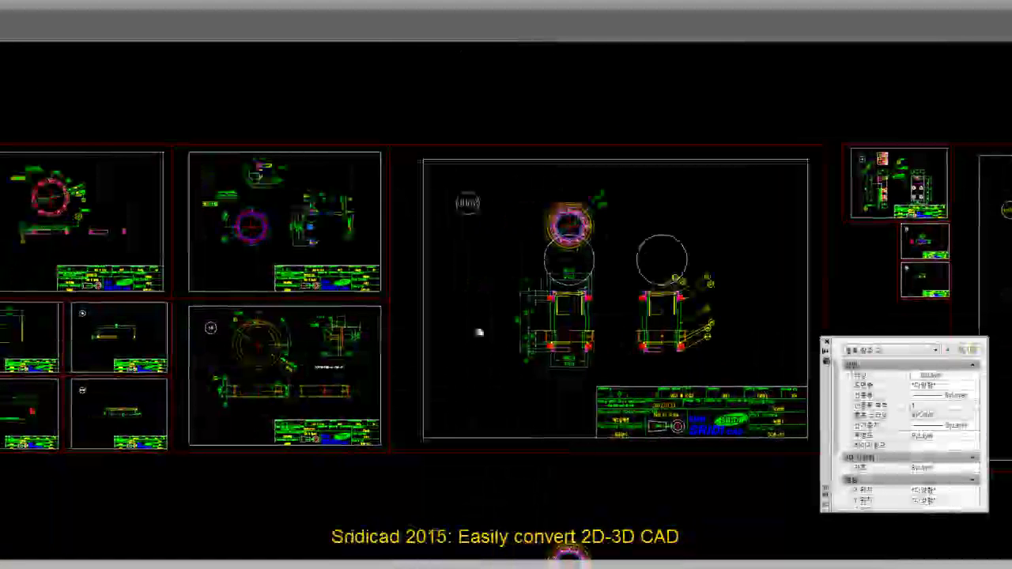
{"action": "scroll", "coordinate": [479, 333], "scroll_direction": "up", "scroll_amount": 3}
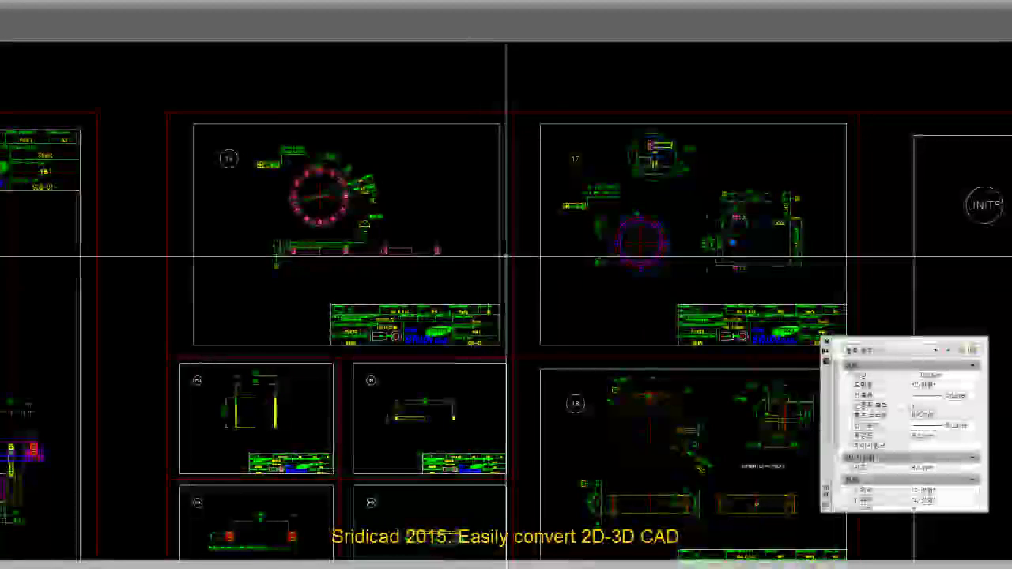
{"action": "scroll", "coordinate": [479, 333], "scroll_direction": "up", "scroll_amount": 2}
{"action": "scroll", "coordinate": [289, 325], "scroll_direction": "down", "scroll_amount": 1}
{"action": "scroll", "coordinate": [289, 325], "scroll_direction": "down", "scroll_amount": 3}
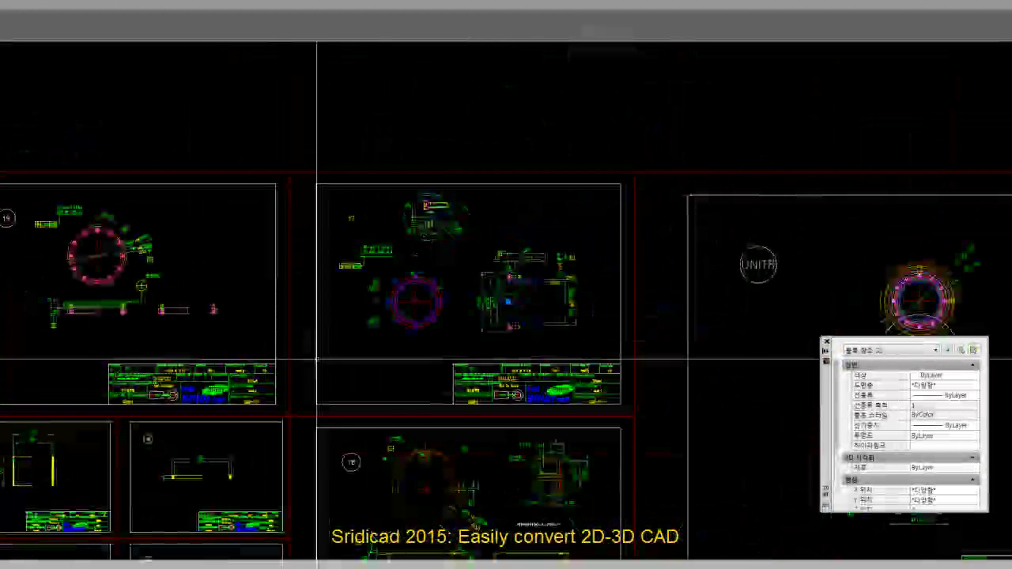
Step: Centre the P14 bearing detail, then pan over toward sheet P12
{"action": "middle_click_drag", "start_coordinate": [289, 325], "coordinate": [158, 363]}
{"action": "scroll", "coordinate": [128, 379], "scroll_direction": "up", "scroll_amount": 3}
{"action": "scroll", "coordinate": [142, 368], "scroll_direction": "up", "scroll_amount": 2}
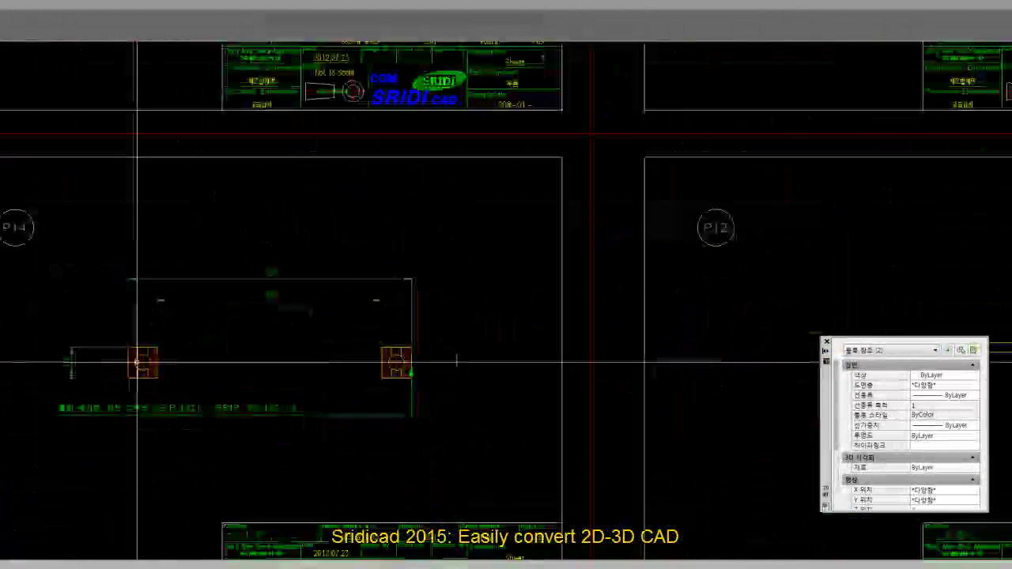
{"action": "scroll", "coordinate": [140, 357], "scroll_direction": "up", "scroll_amount": 2}
{"action": "middle_click_drag", "start_coordinate": [140, 356], "coordinate": [196, 334]}
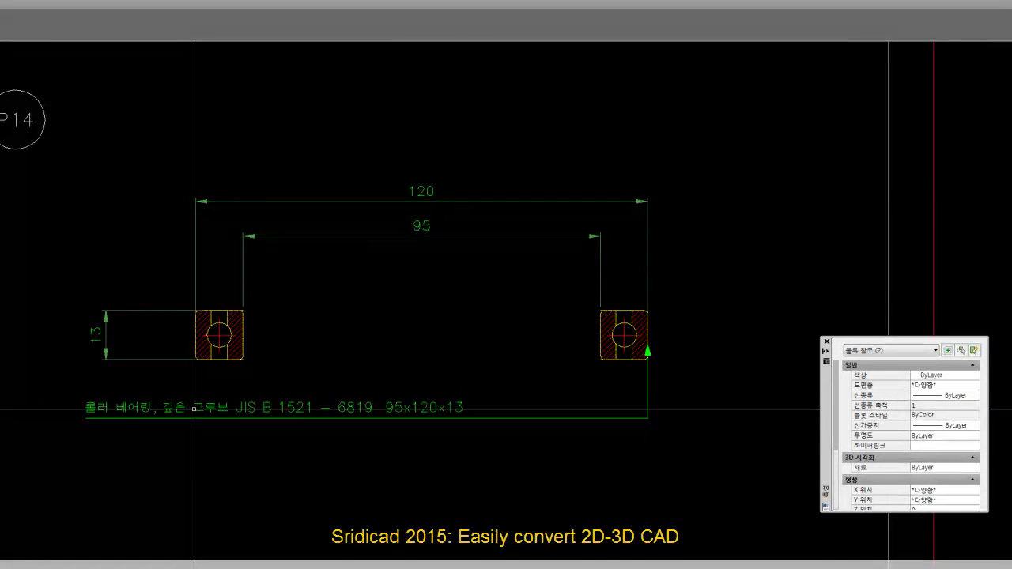
{"action": "middle_click_drag", "start_coordinate": [644, 267], "coordinate": [215, 337]}
{"action": "middle_click_drag", "start_coordinate": [460, 438], "coordinate": [27, 409]}
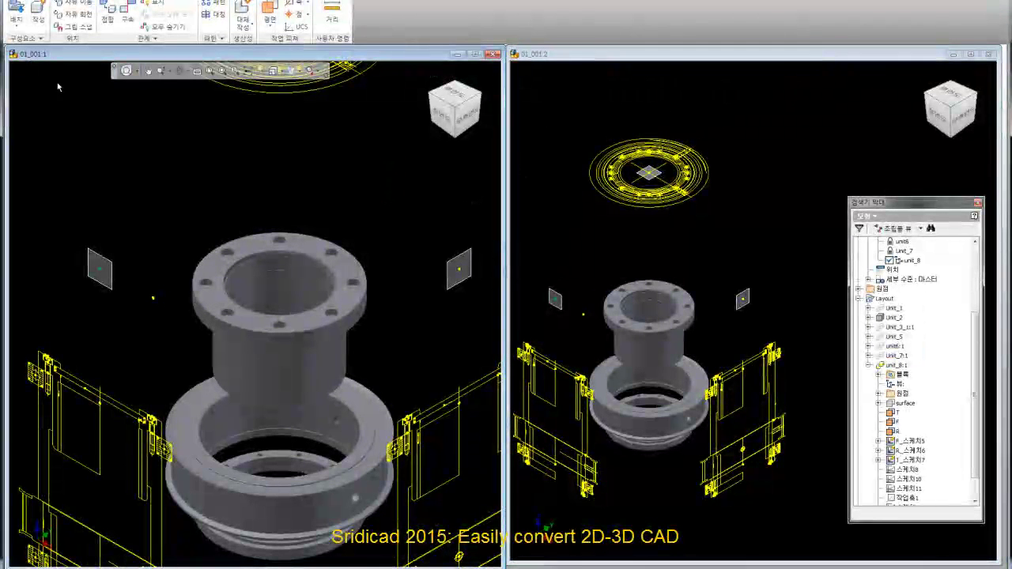
{"action": "left_click", "coordinate": [17, 27]}
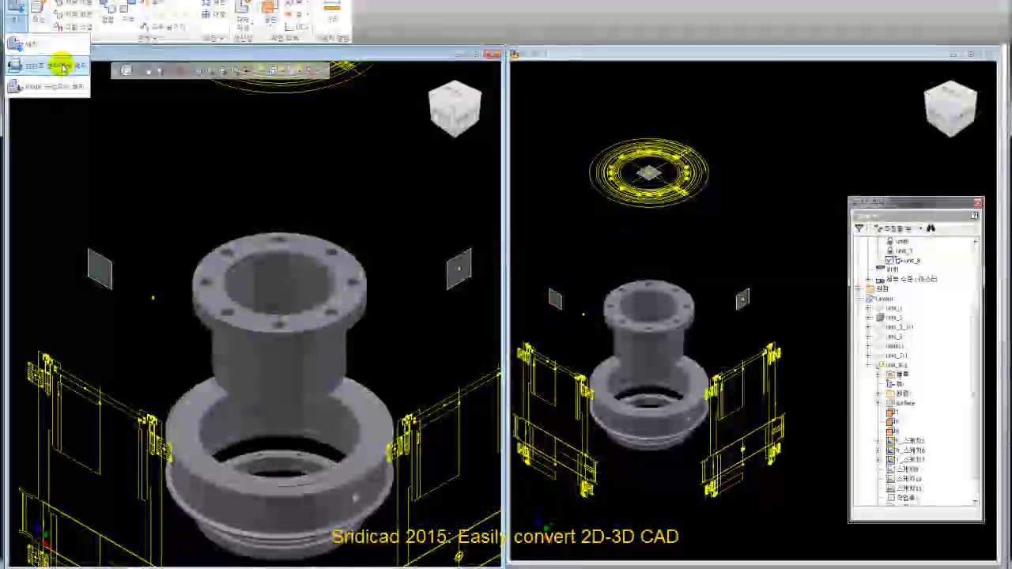
{"action": "left_click", "coordinate": [62, 67]}
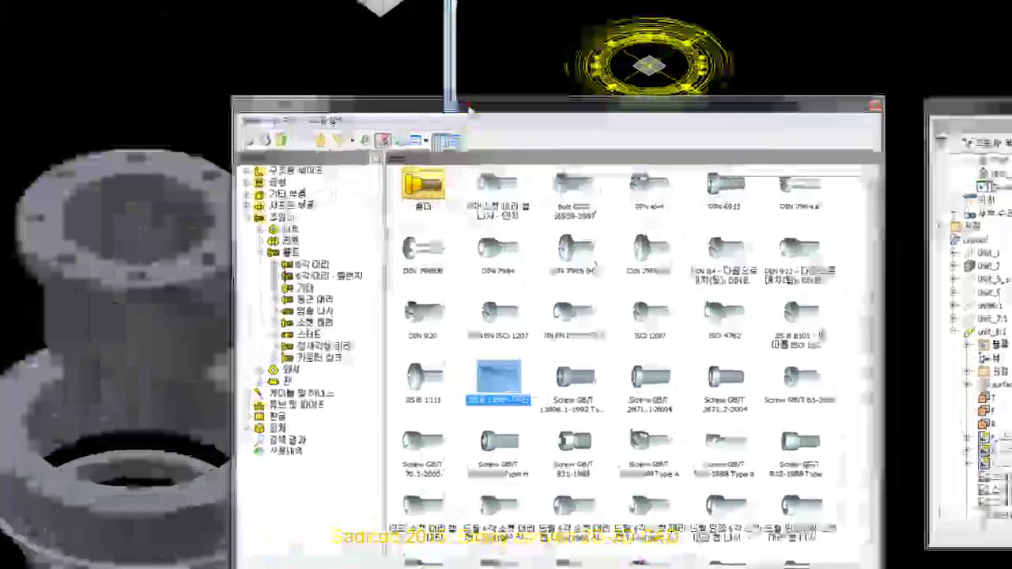
{"action": "left_click_drag", "start_coordinate": [514, 195], "coordinate": [453, 159]}
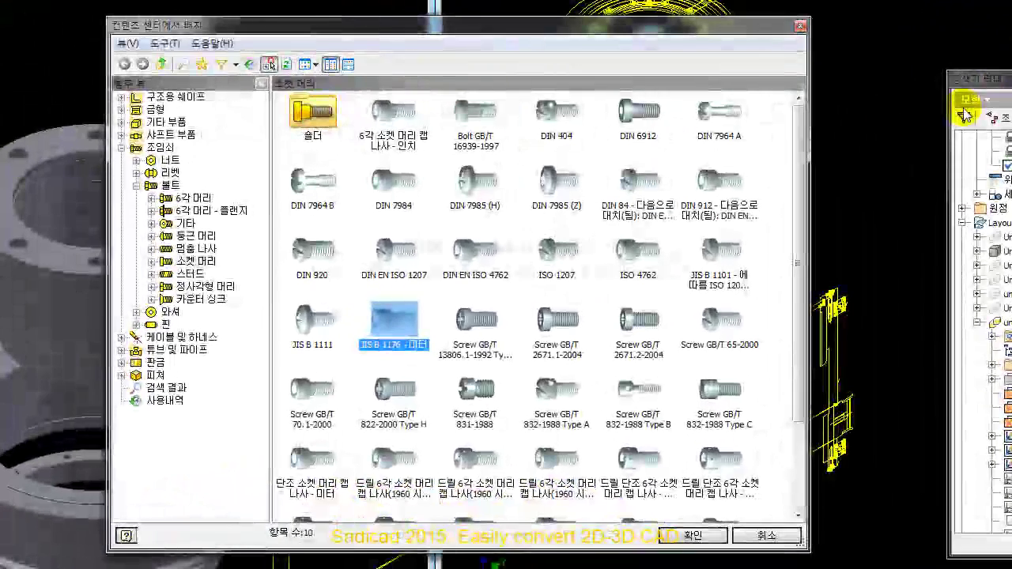
{"action": "left_click", "coordinate": [118, 149]}
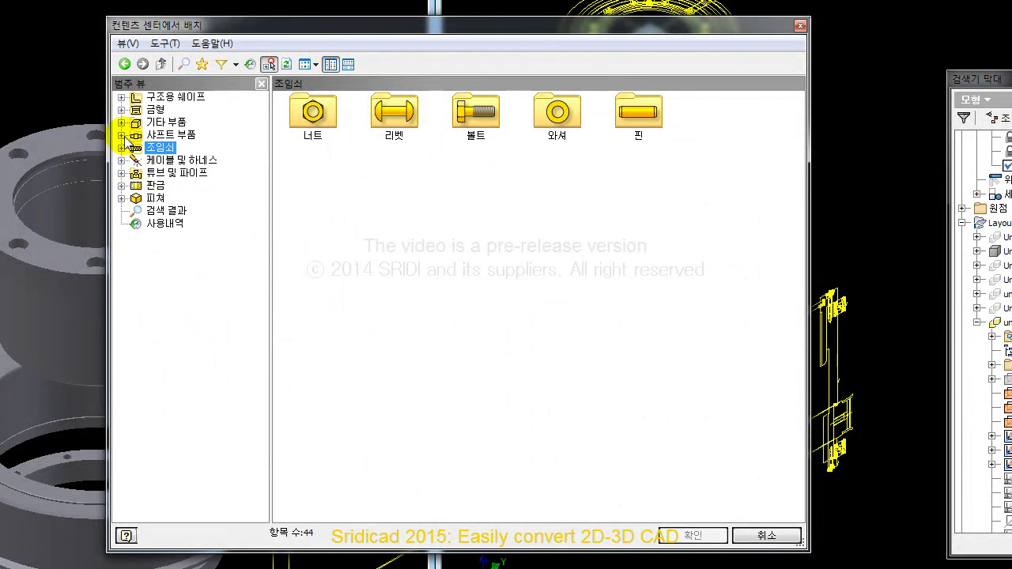
{"action": "left_click", "coordinate": [121, 135]}
{"action": "left_click", "coordinate": [136, 148]}
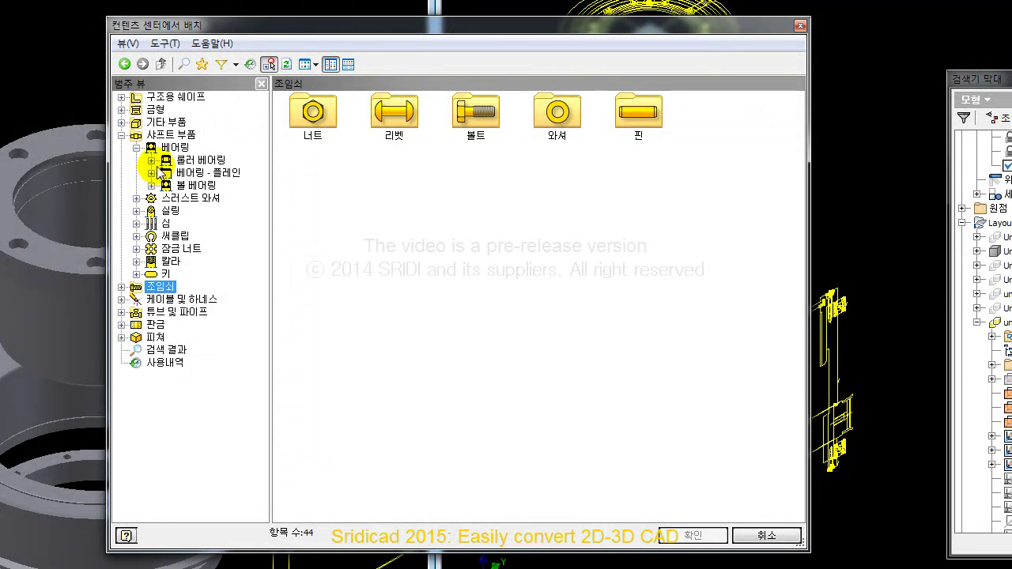
{"action": "left_click", "coordinate": [152, 186]}
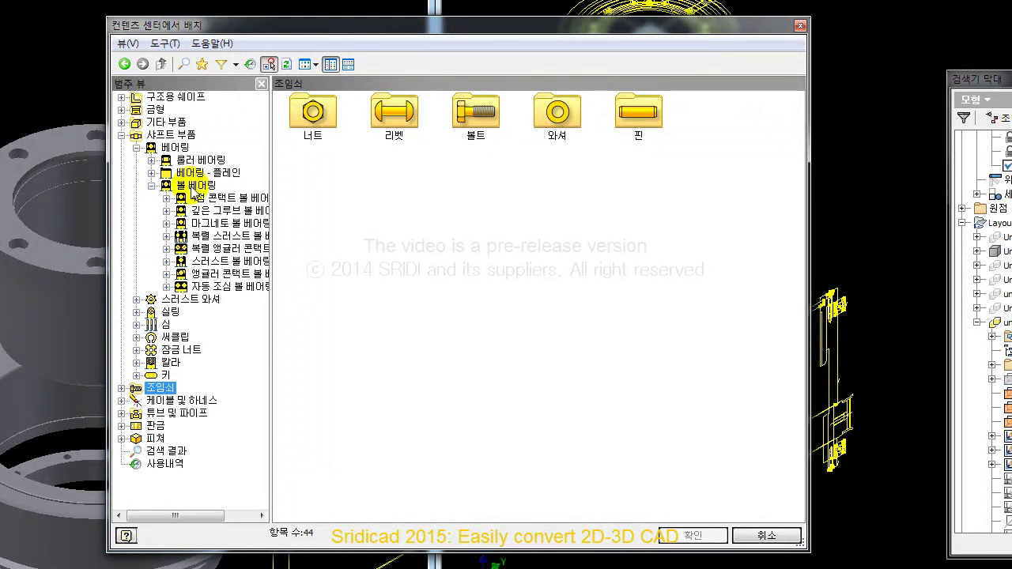
{"action": "left_click", "coordinate": [201, 210]}
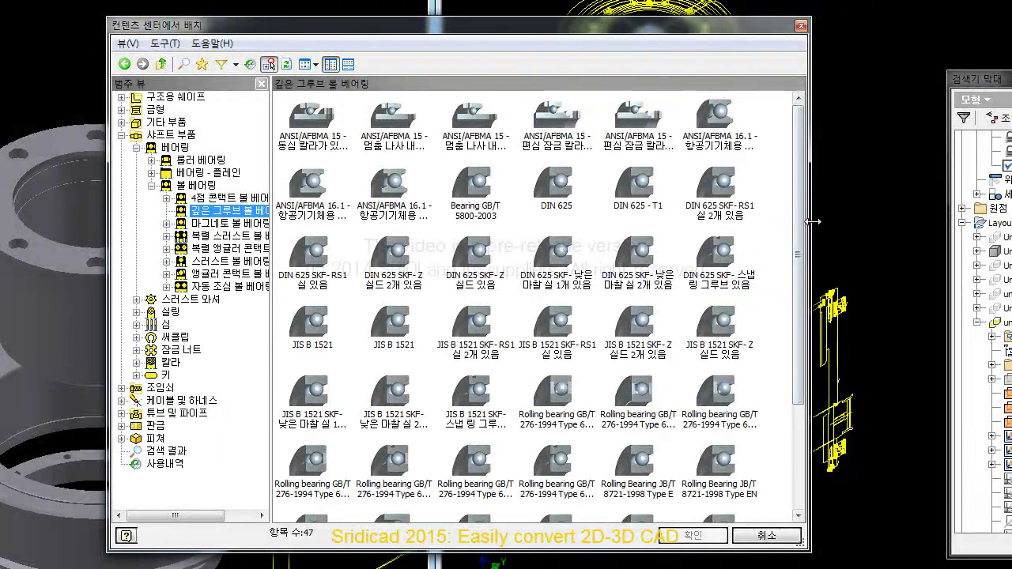
{"action": "left_click_drag", "start_coordinate": [807, 230], "coordinate": [860, 225]}
{"action": "scroll", "coordinate": [859, 318], "scroll_direction": "down", "scroll_amount": 2}
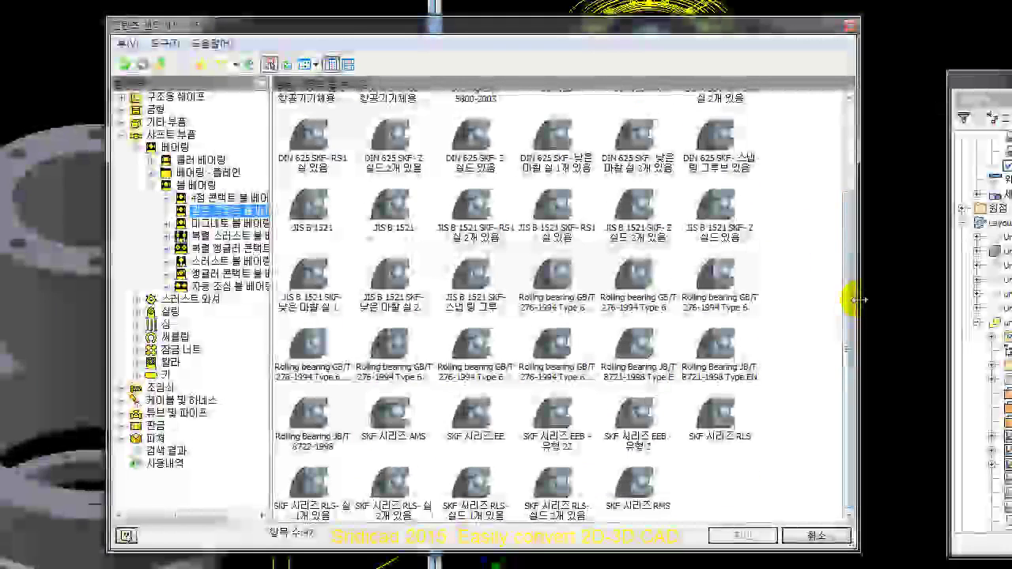
{"action": "left_click_drag", "start_coordinate": [860, 318], "coordinate": [811, 302]}
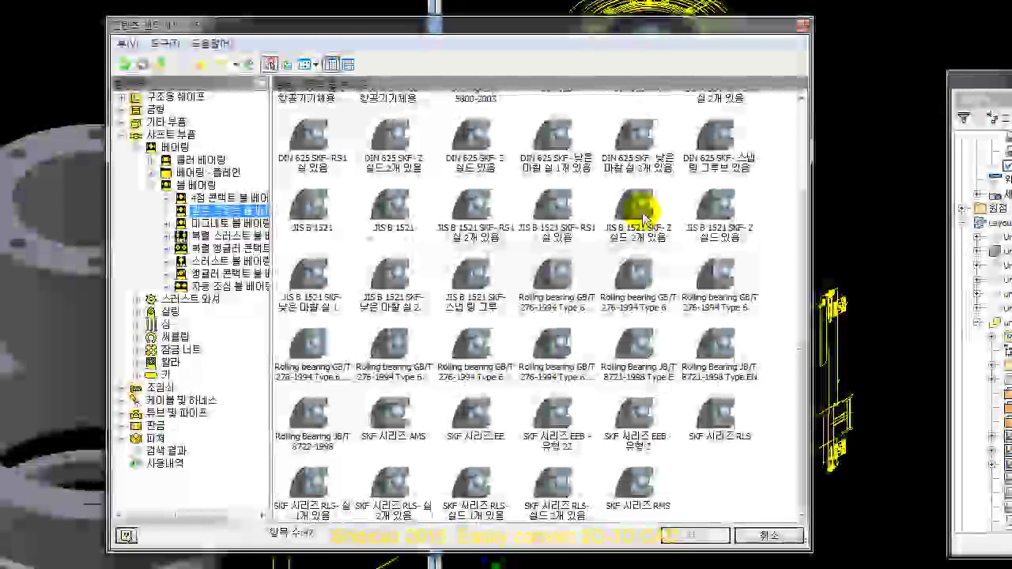
{"action": "right_click", "coordinate": [644, 216]}
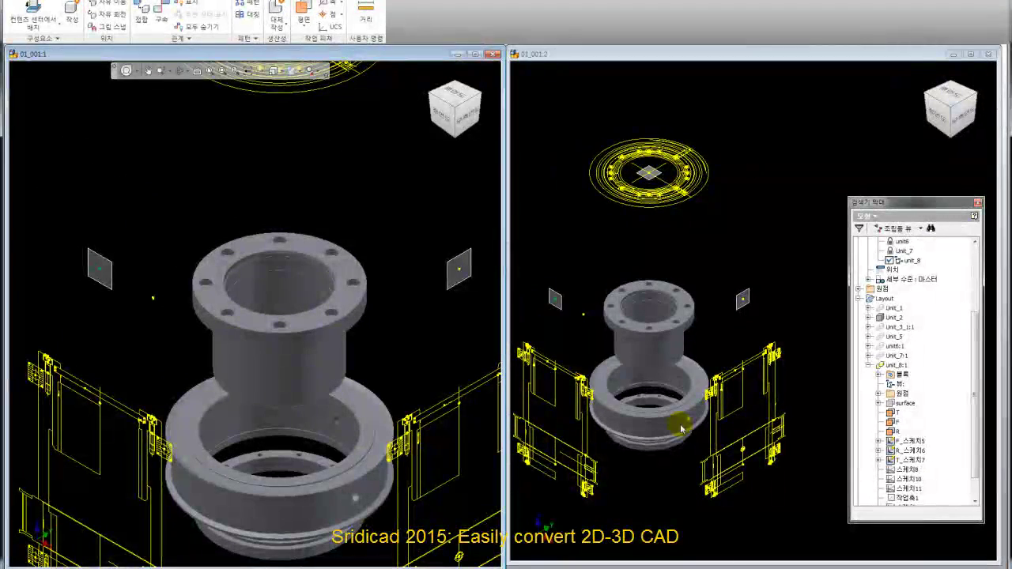
Step: Inspect the bottom ring from underneath in the second viewport
{"action": "left_click", "coordinate": [649, 510]}
{"action": "scroll", "coordinate": [660, 500], "scroll_direction": "down", "scroll_amount": 3}
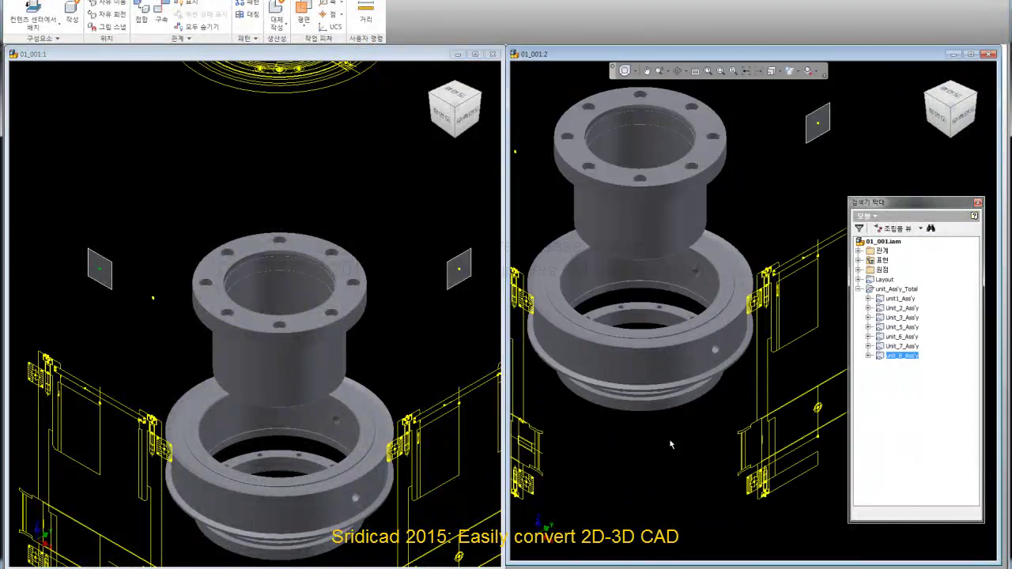
{"action": "left_click", "coordinate": [674, 401]}
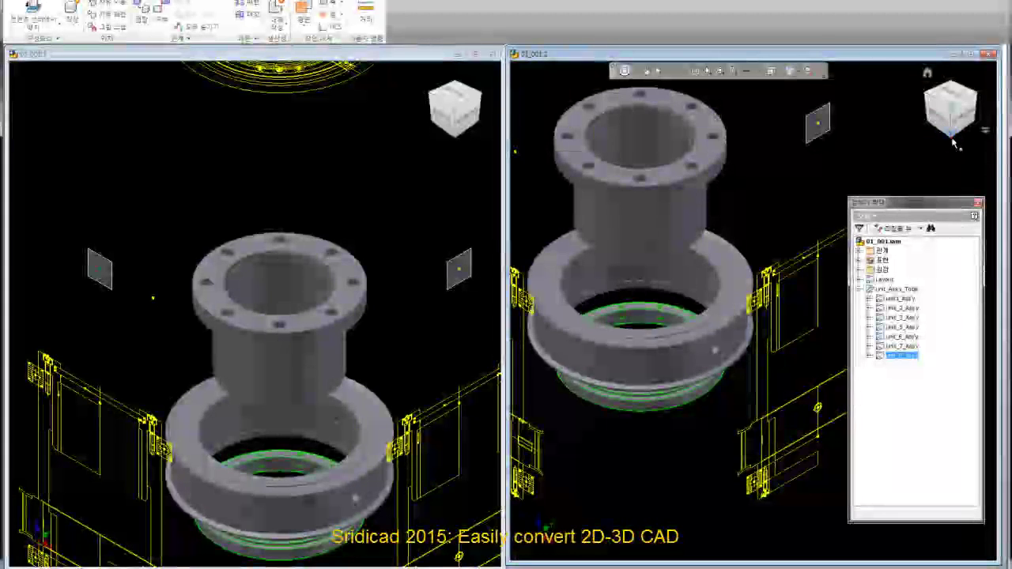
{"action": "left_click", "coordinate": [946, 145]}
{"action": "left_click", "coordinate": [683, 469]}
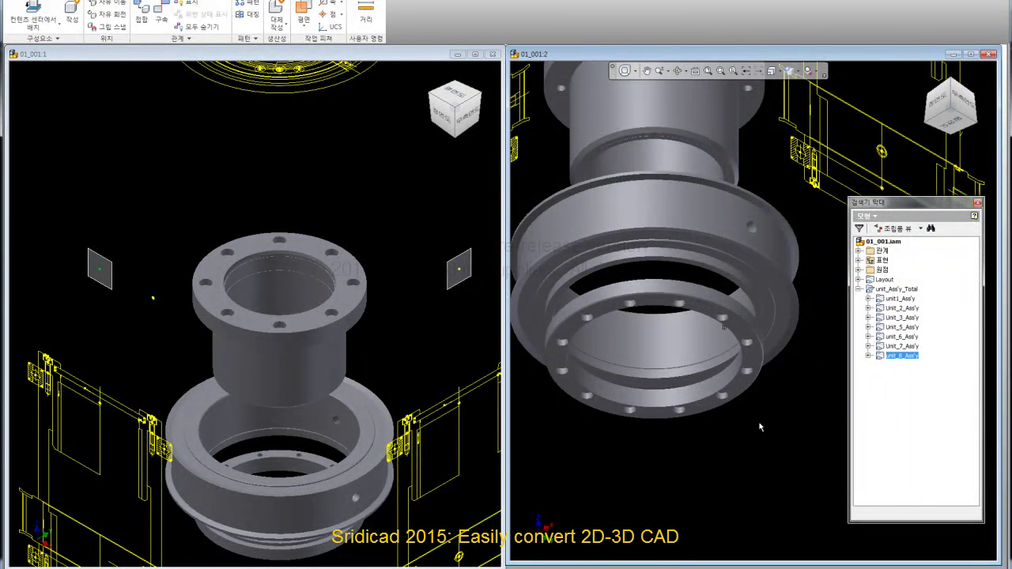
{"action": "scroll", "coordinate": [760, 427], "scroll_direction": "up", "scroll_amount": 3}
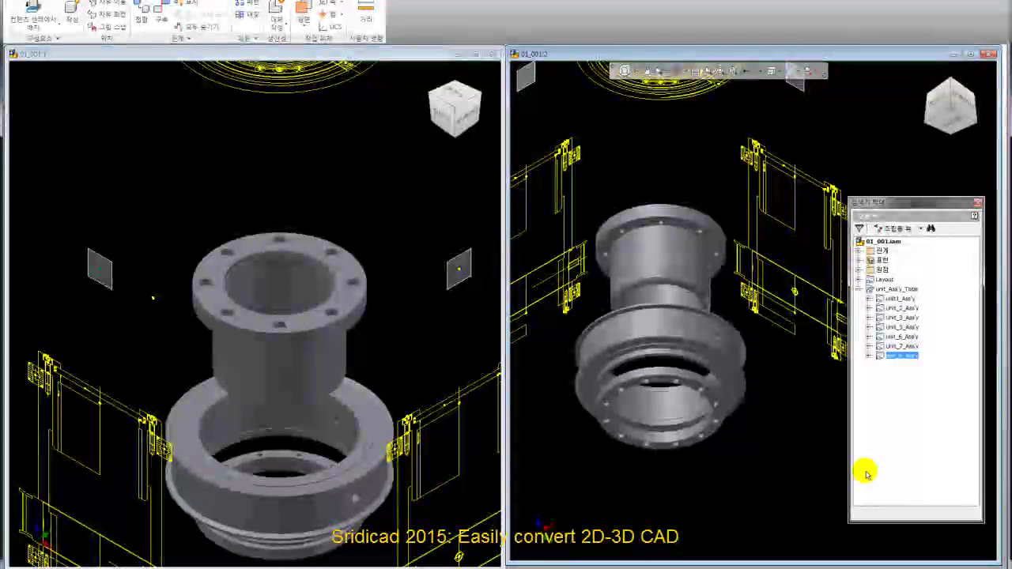
Step: Show Unit_7 and Unit_8, then hide Unit_7_Ass'y and show unit_6 again
{"action": "right_click", "coordinate": [909, 351]}
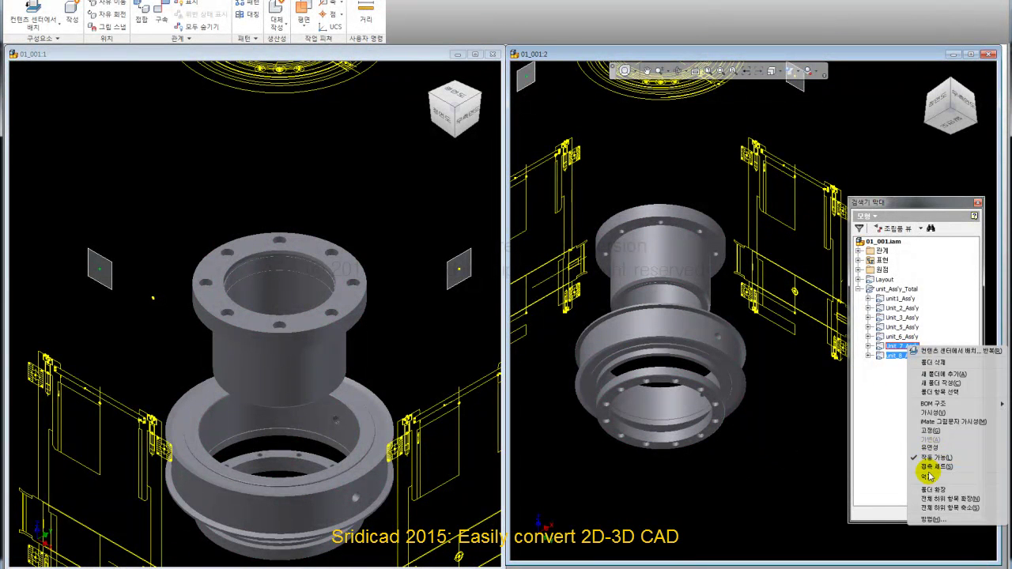
{"action": "left_click", "coordinate": [933, 413]}
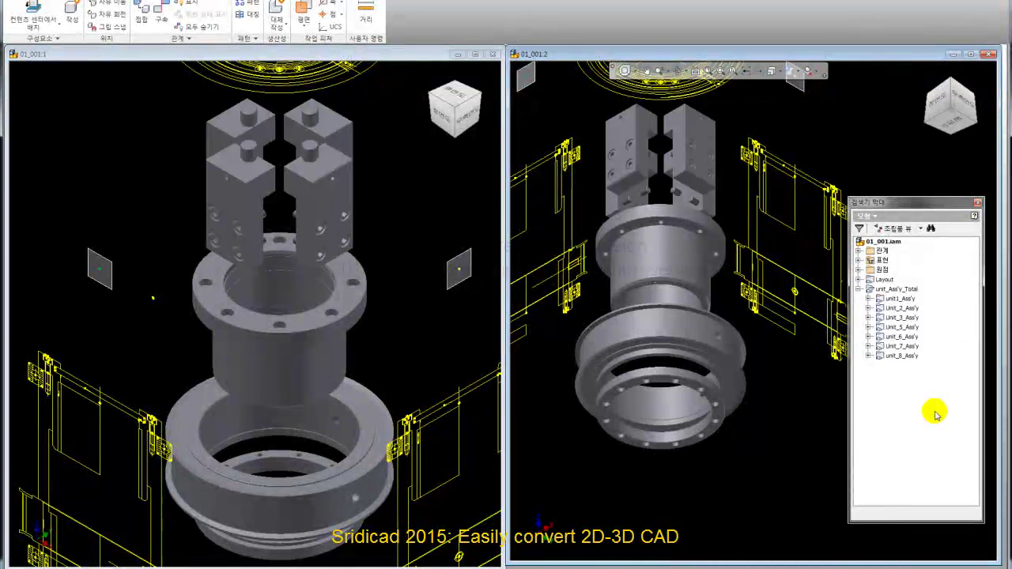
{"action": "left_click", "coordinate": [902, 346]}
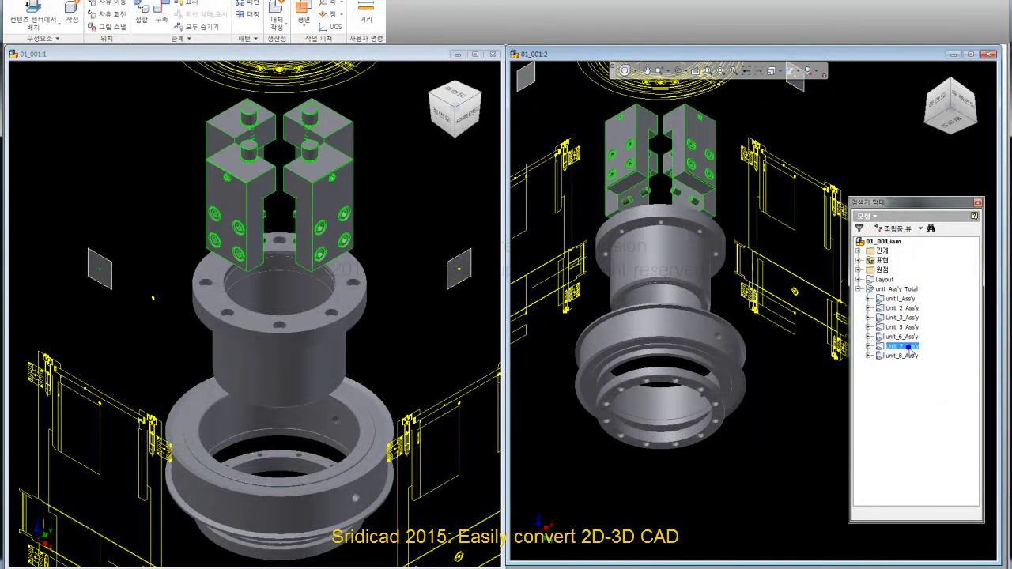
{"action": "right_click", "coordinate": [906, 347]}
{"action": "left_click", "coordinate": [937, 434]}
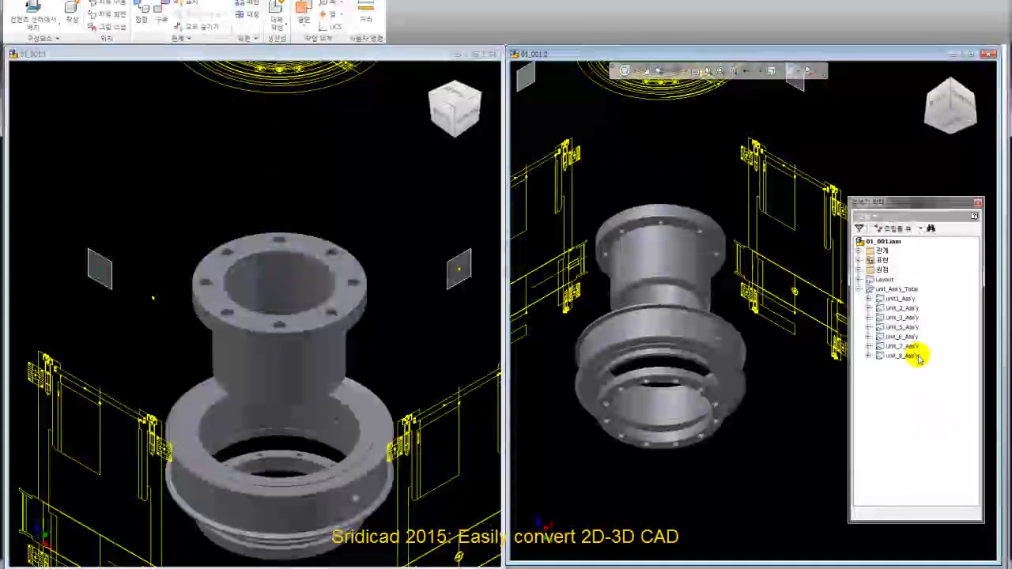
{"action": "right_click", "coordinate": [904, 337]}
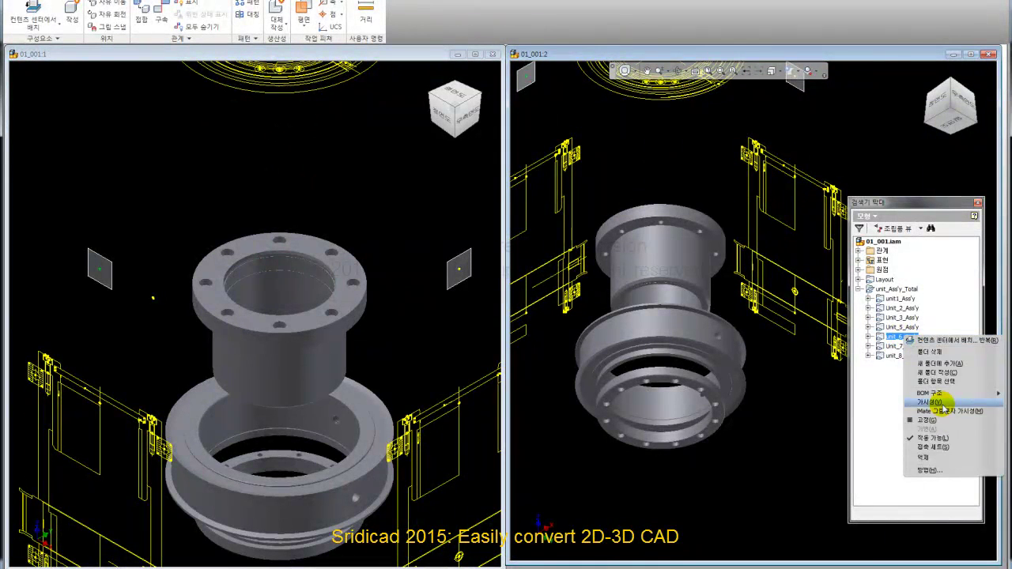
{"action": "left_click", "coordinate": [941, 404]}
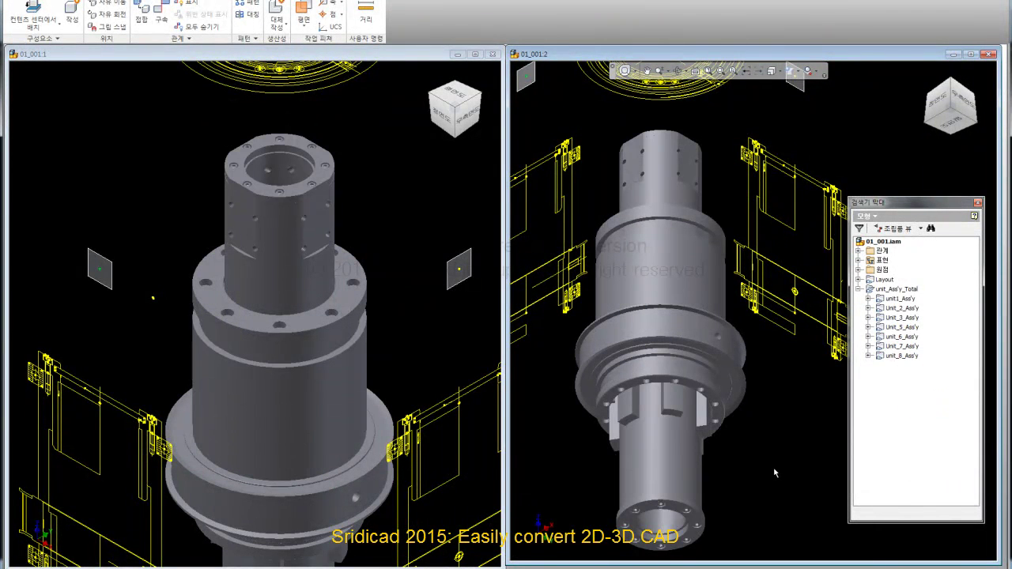
Step: Hide the unit_6 shaft assembly and the Unit_5 sub-assembly
{"action": "scroll", "coordinate": [722, 459], "scroll_direction": "up", "scroll_amount": 3}
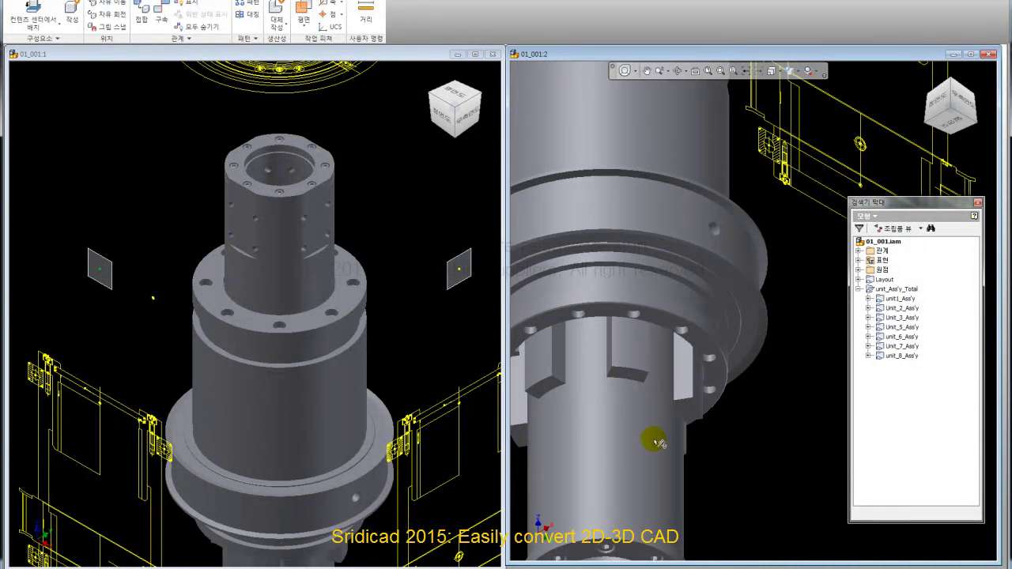
{"action": "left_click", "coordinate": [907, 338]}
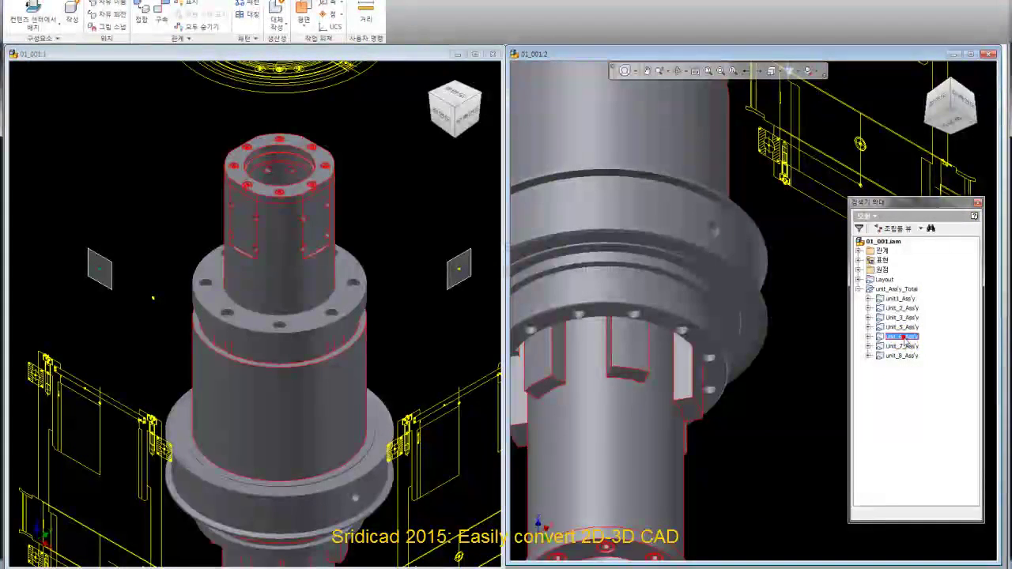
{"action": "right_click", "coordinate": [907, 338]}
{"action": "left_click", "coordinate": [924, 423]}
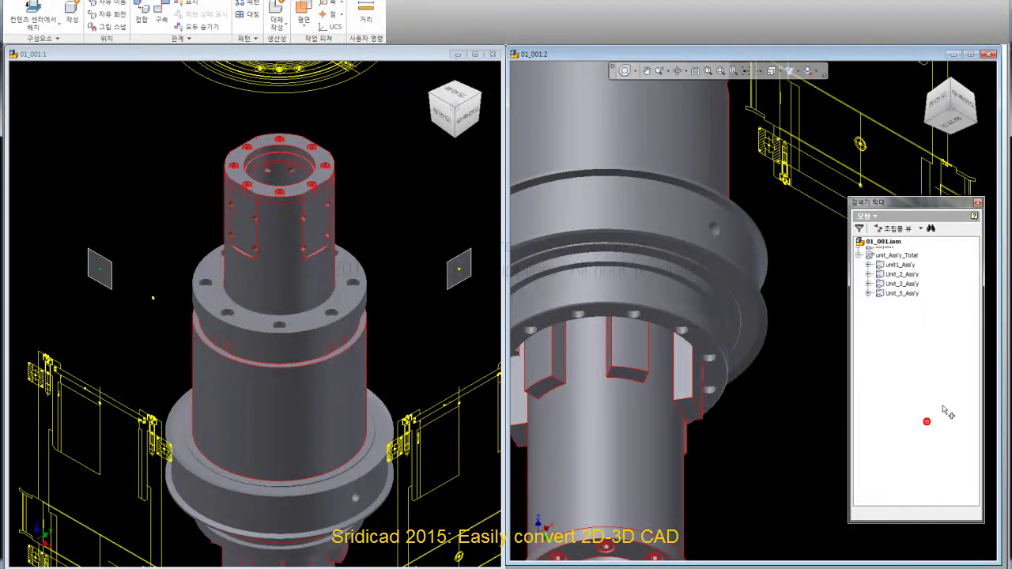
{"action": "left_click", "coordinate": [906, 326]}
{"action": "right_click", "coordinate": [908, 327]}
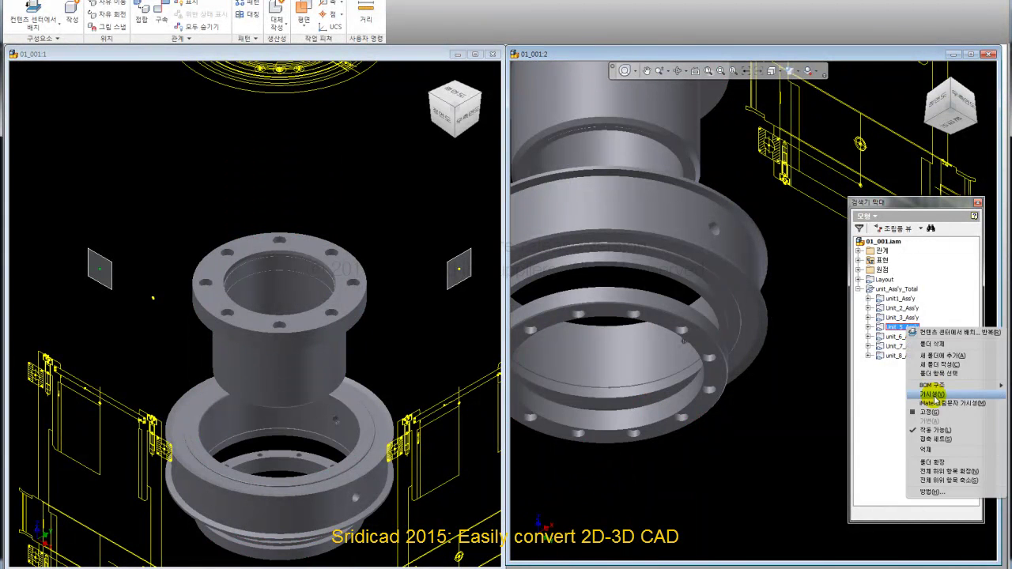
{"action": "left_click", "coordinate": [935, 398]}
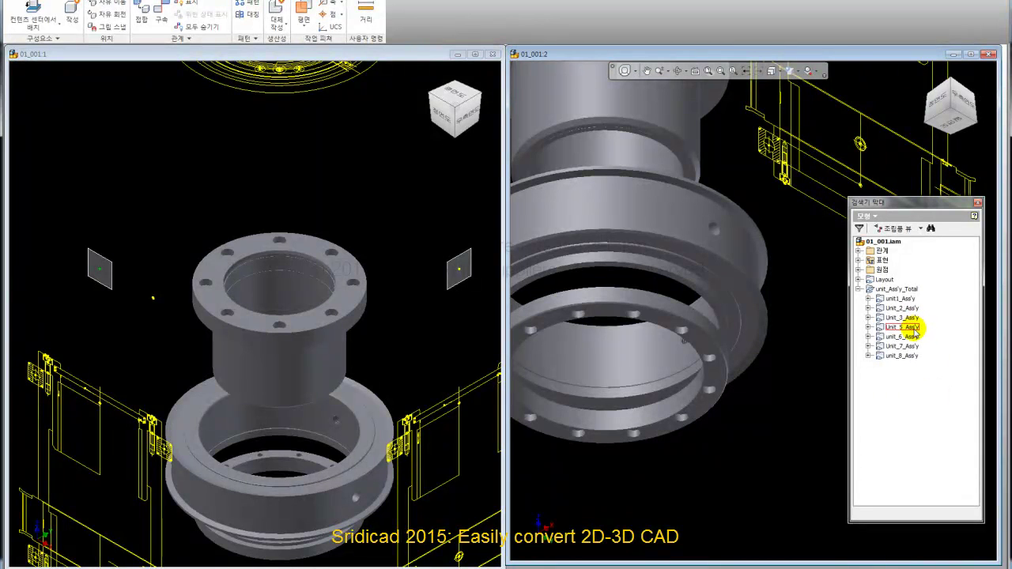
Step: Toggle visibility of Unit_5 and another sub-assembly, zoom out, and hide Unit_3
{"action": "right_click", "coordinate": [914, 331]}
{"action": "left_click", "coordinate": [937, 415]}
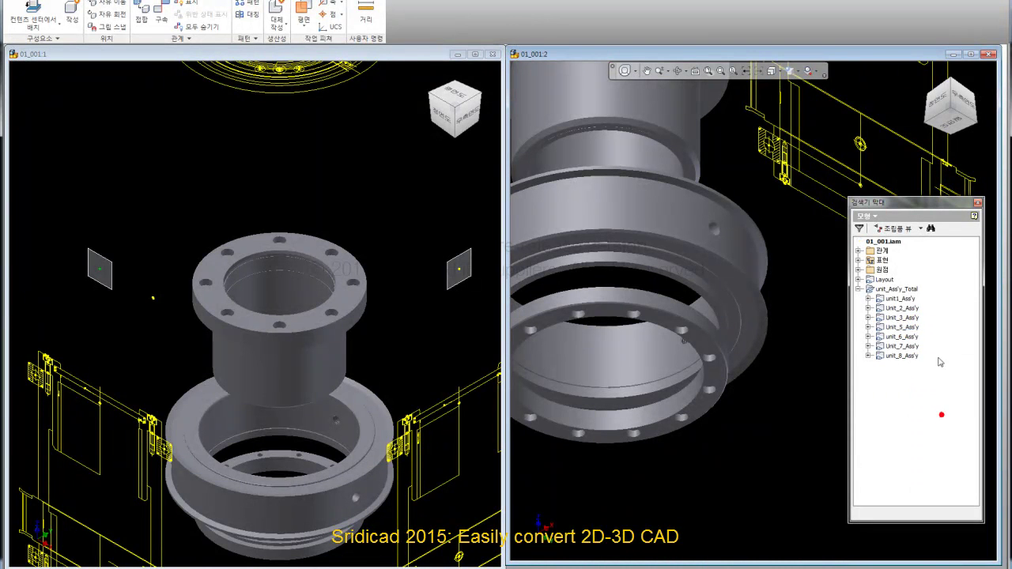
{"action": "right_click", "coordinate": [907, 318]}
{"action": "left_click", "coordinate": [935, 385]}
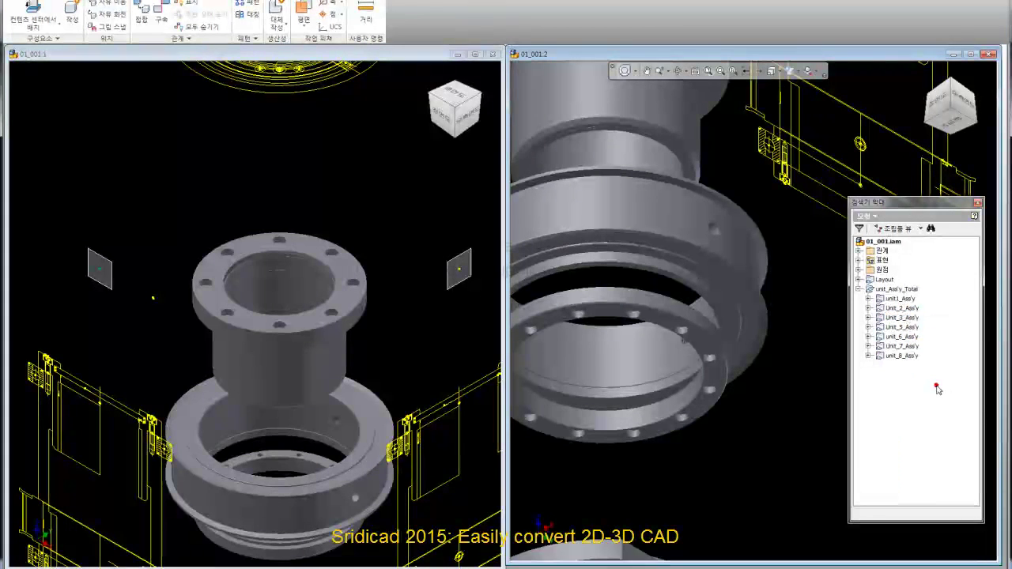
{"action": "key", "text": "Home"}
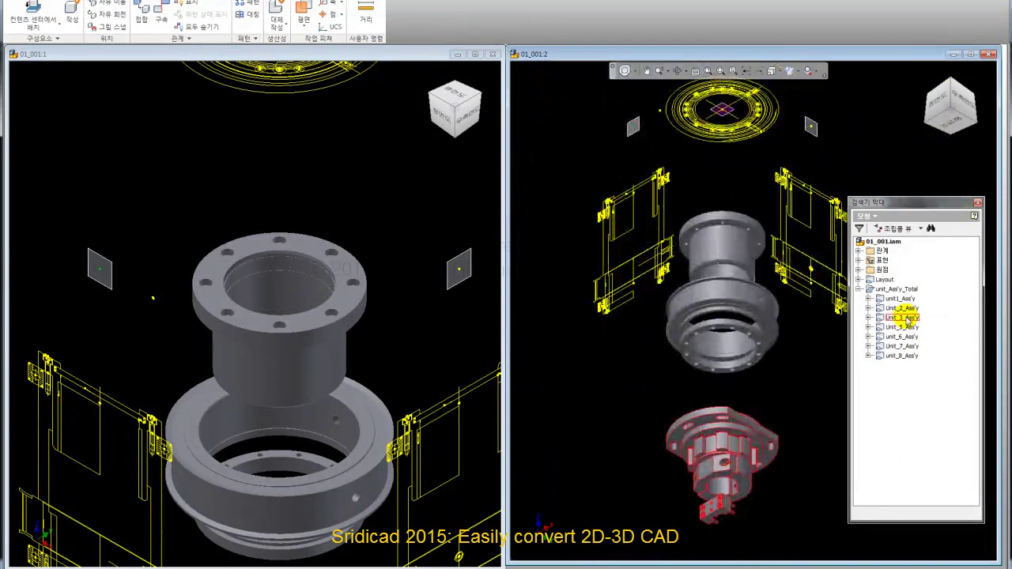
{"action": "right_click", "coordinate": [916, 319]}
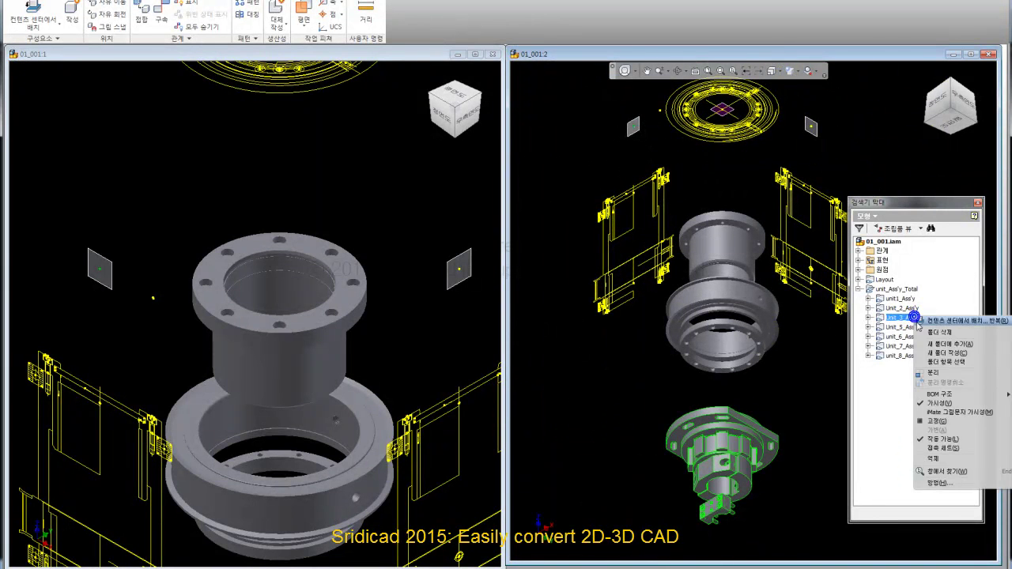
{"action": "left_click", "coordinate": [945, 404]}
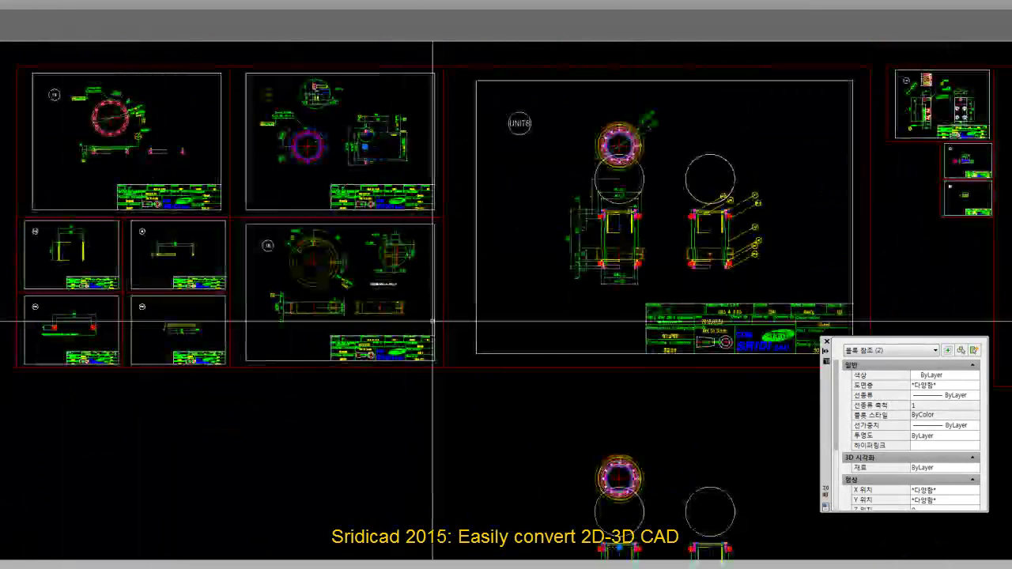
Step: Zoom and pan the AutoCAD layout to centre the UNIT8 assembly views
{"action": "scroll", "coordinate": [764, 237], "scroll_direction": "up", "scroll_amount": 4}
{"action": "middle_click_drag", "start_coordinate": [764, 237], "coordinate": [554, 309]}
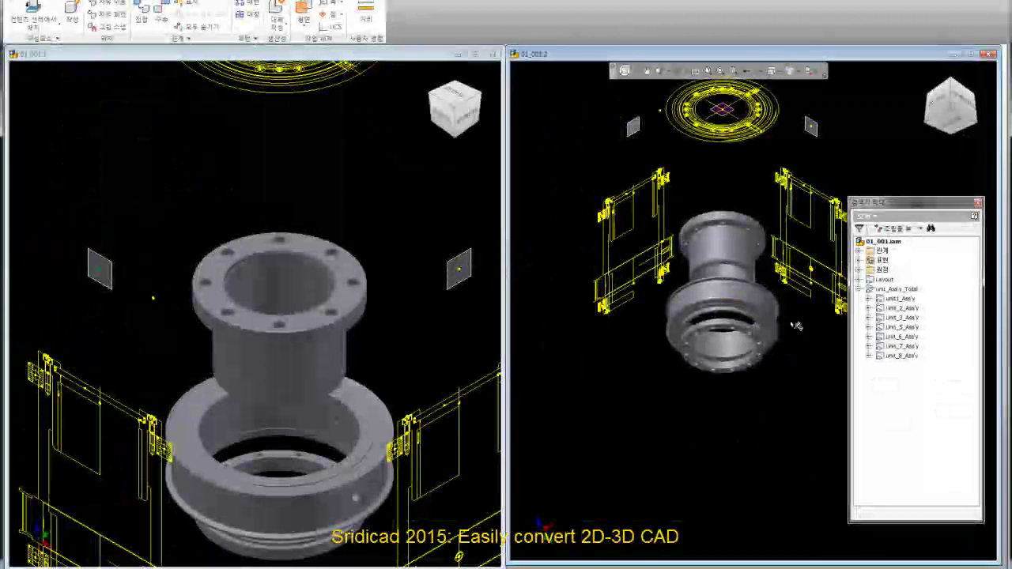
Step: Make unit_6_Ass'y visible again and set the left viewport to the Front view
{"action": "right_click", "coordinate": [905, 338]}
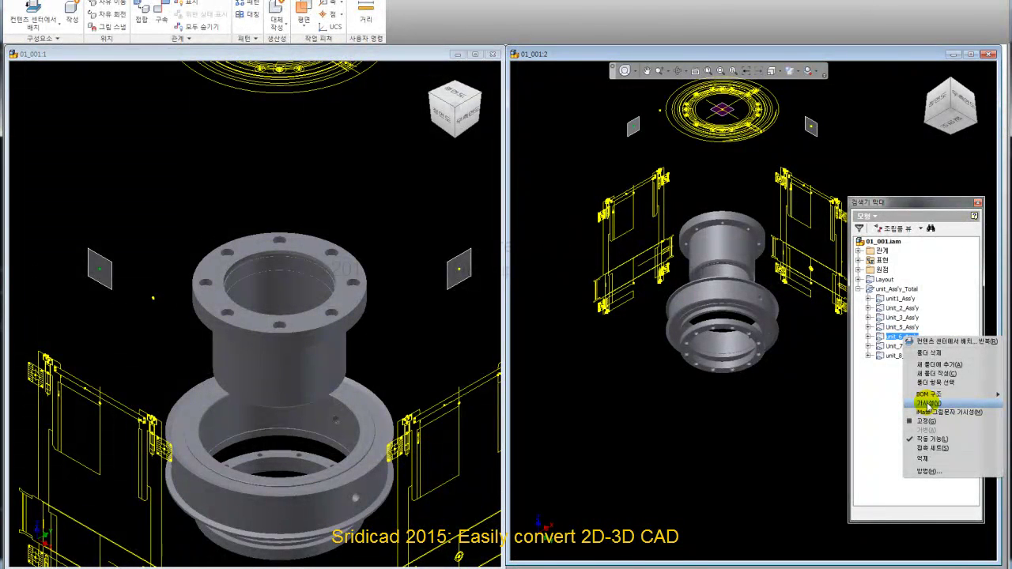
{"action": "left_click", "coordinate": [927, 404]}
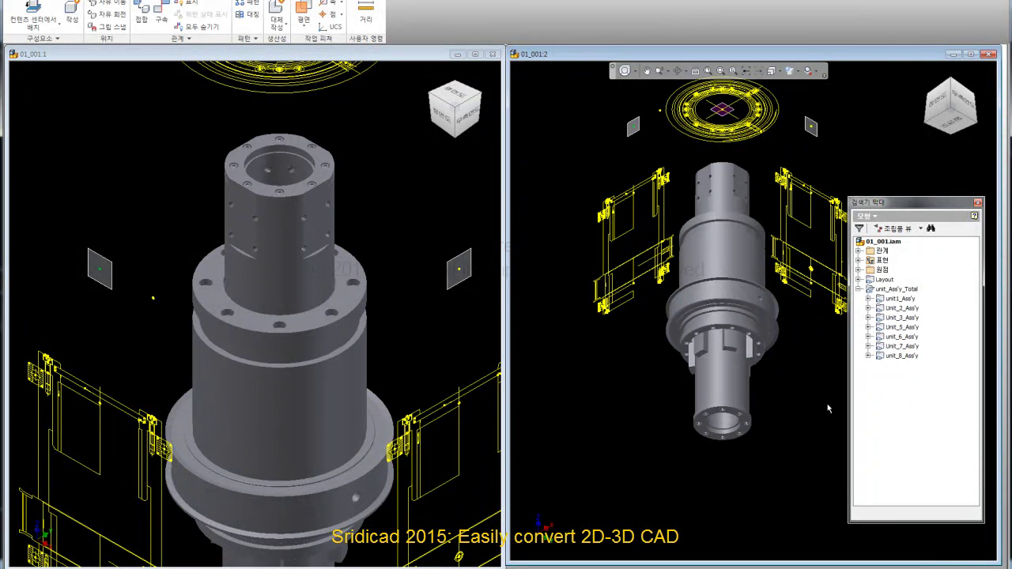
{"action": "left_click", "coordinate": [803, 403]}
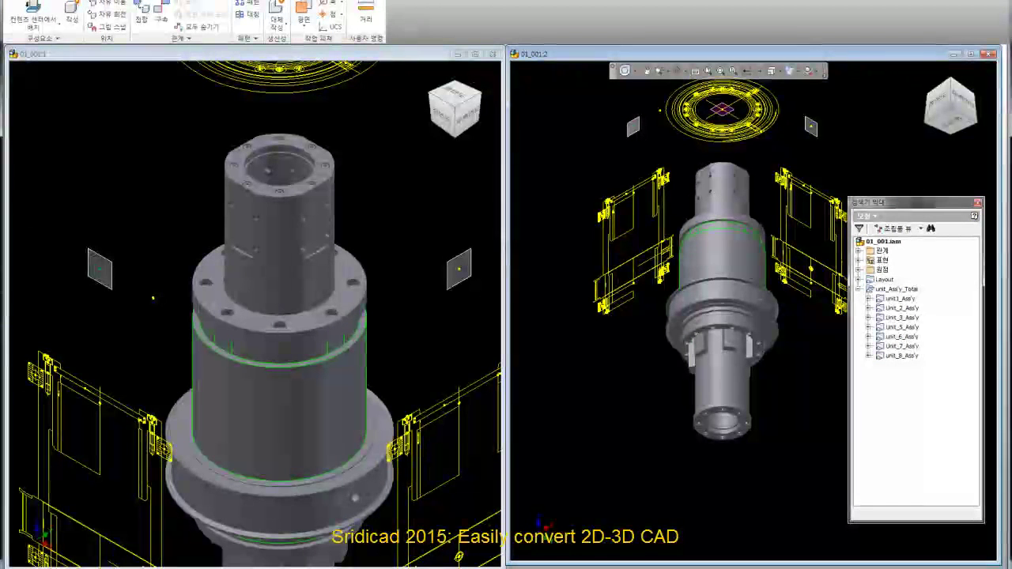
{"action": "left_click", "coordinate": [446, 116]}
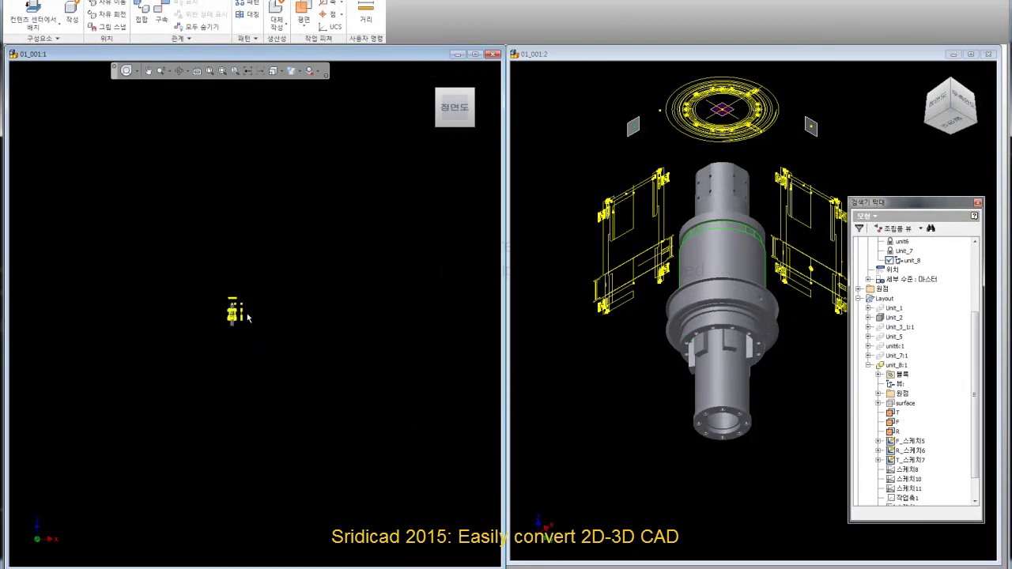
Step: Zoom the left front view in on the bearing and flange sections
{"action": "scroll", "coordinate": [237, 313], "scroll_direction": "up", "scroll_amount": 10}
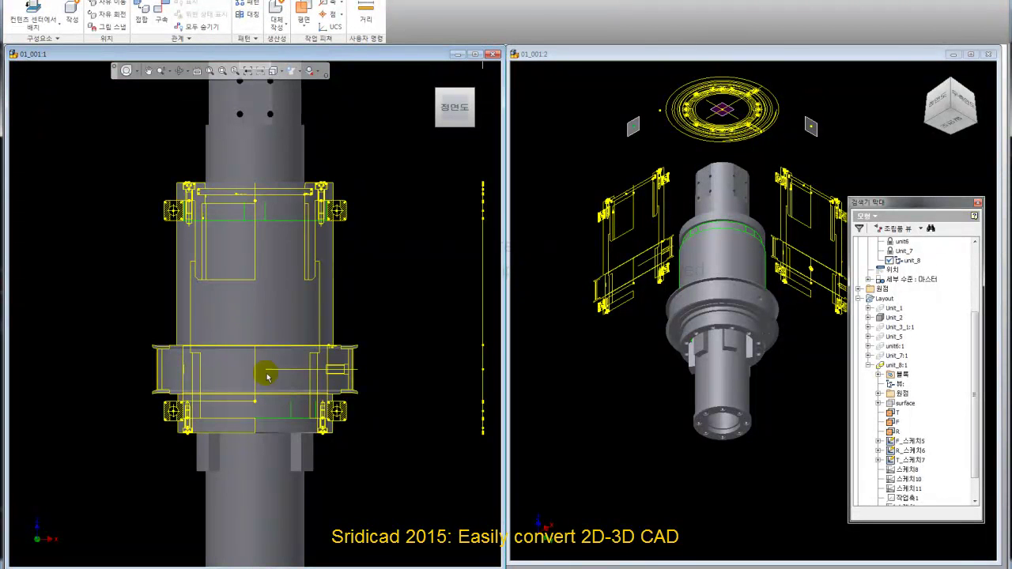
{"action": "scroll", "coordinate": [300, 452], "scroll_direction": "up", "scroll_amount": 3}
{"action": "scroll", "coordinate": [300, 451], "scroll_direction": "up", "scroll_amount": 3}
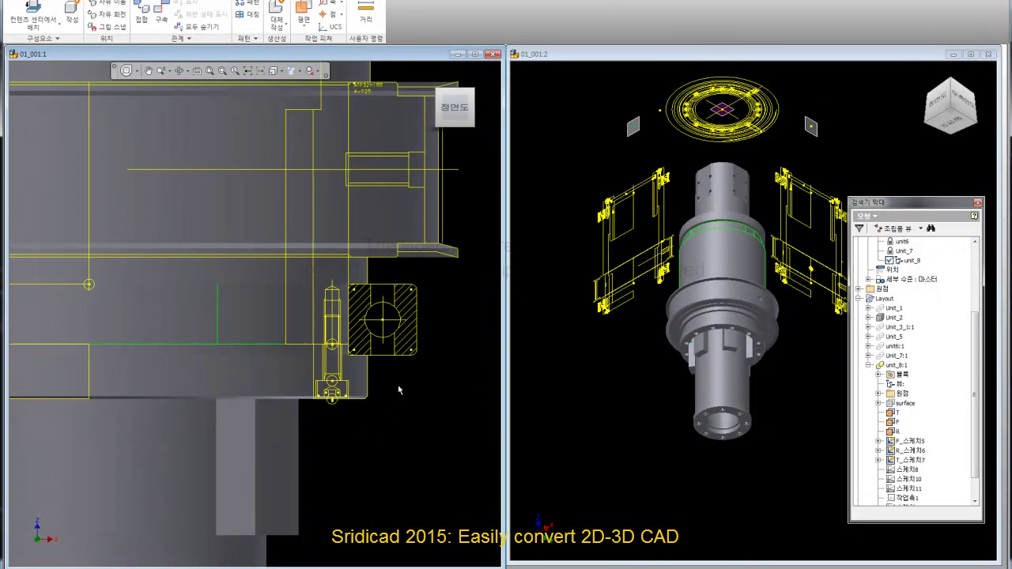
{"action": "scroll", "coordinate": [385, 380], "scroll_direction": "up", "scroll_amount": 3}
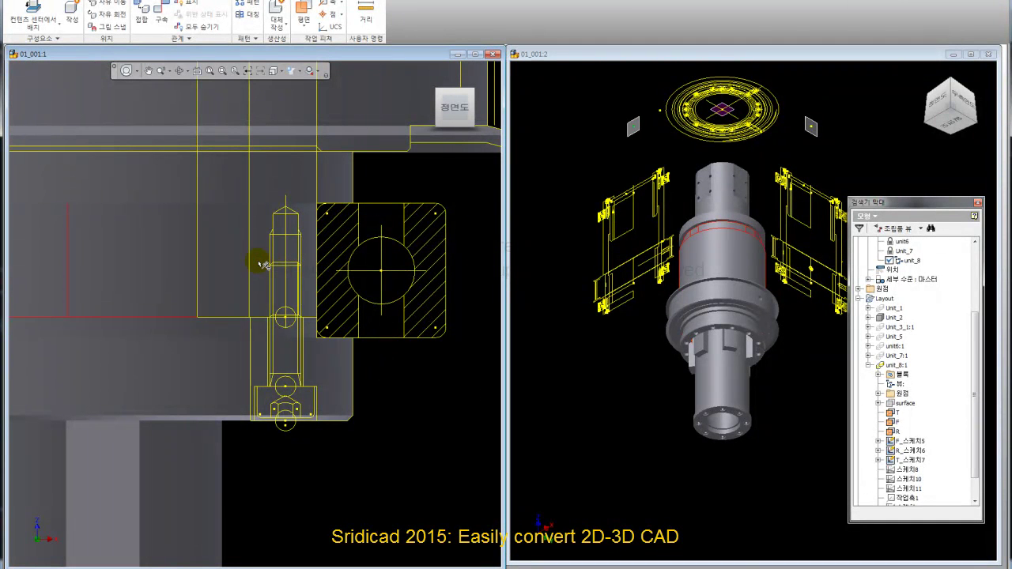
{"action": "scroll", "coordinate": [362, 348], "scroll_direction": "down", "scroll_amount": 8}
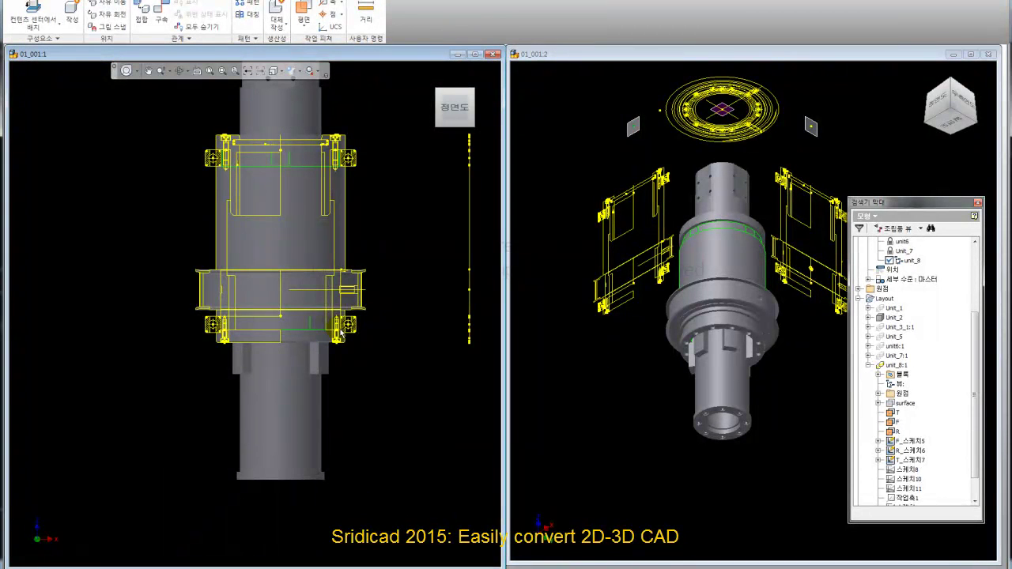
{"action": "scroll", "coordinate": [355, 348], "scroll_direction": "up", "scroll_amount": 3}
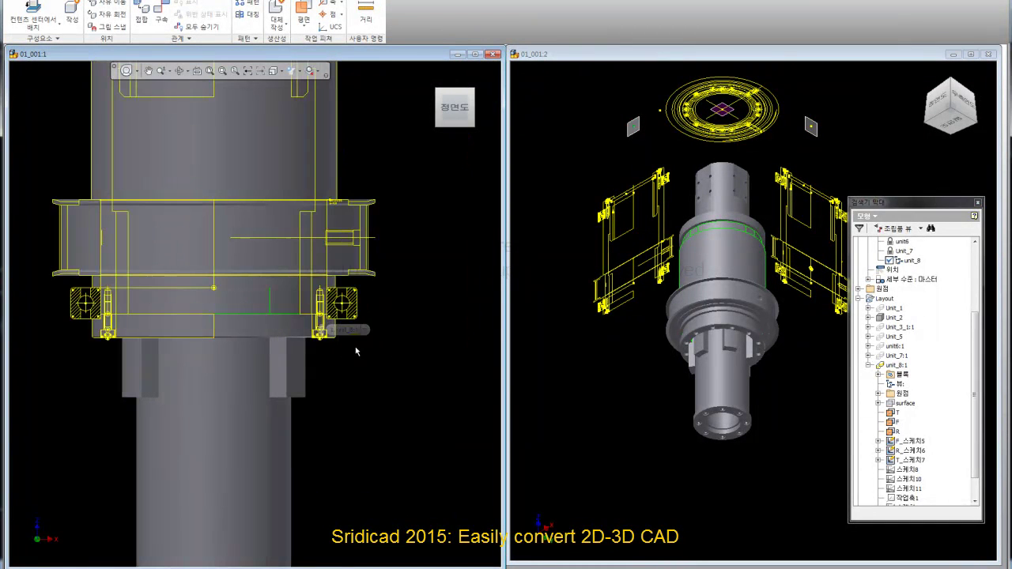
{"action": "scroll", "coordinate": [372, 381], "scroll_direction": "down", "scroll_amount": 3}
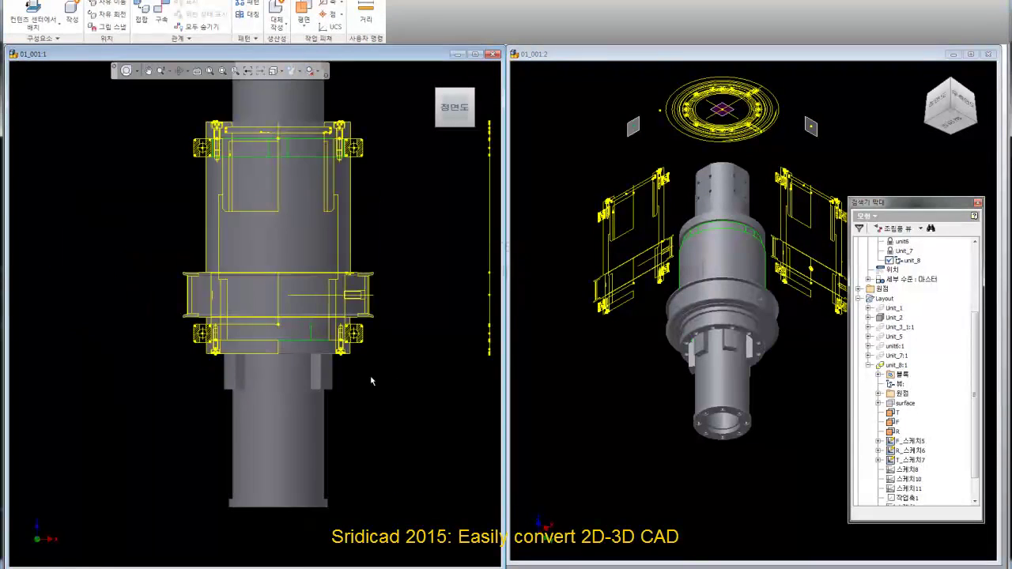
{"action": "scroll", "coordinate": [372, 381], "scroll_direction": "up", "scroll_amount": 3}
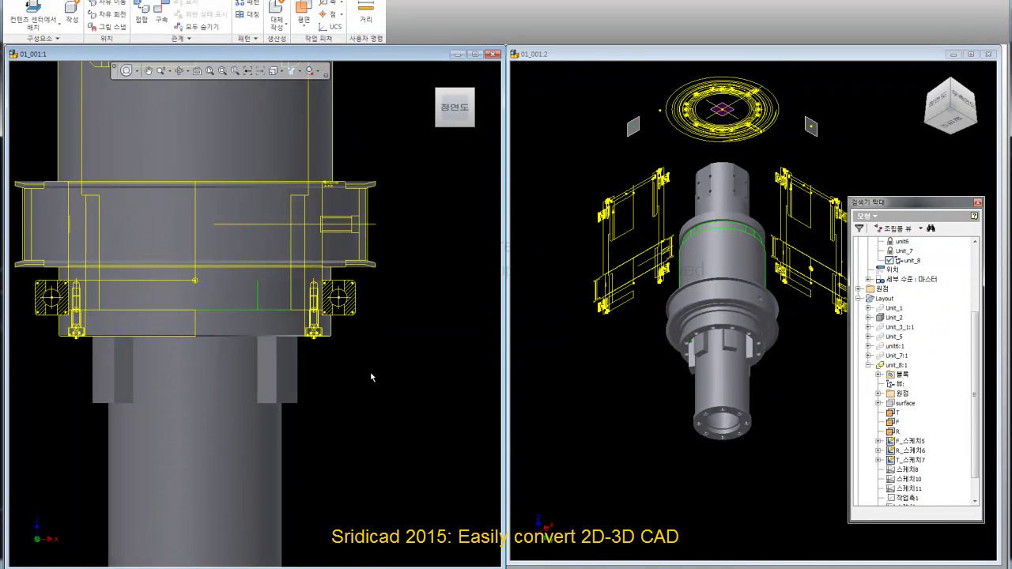
Step: Zoom the right viewport in on the flange
{"action": "left_click", "coordinate": [779, 384]}
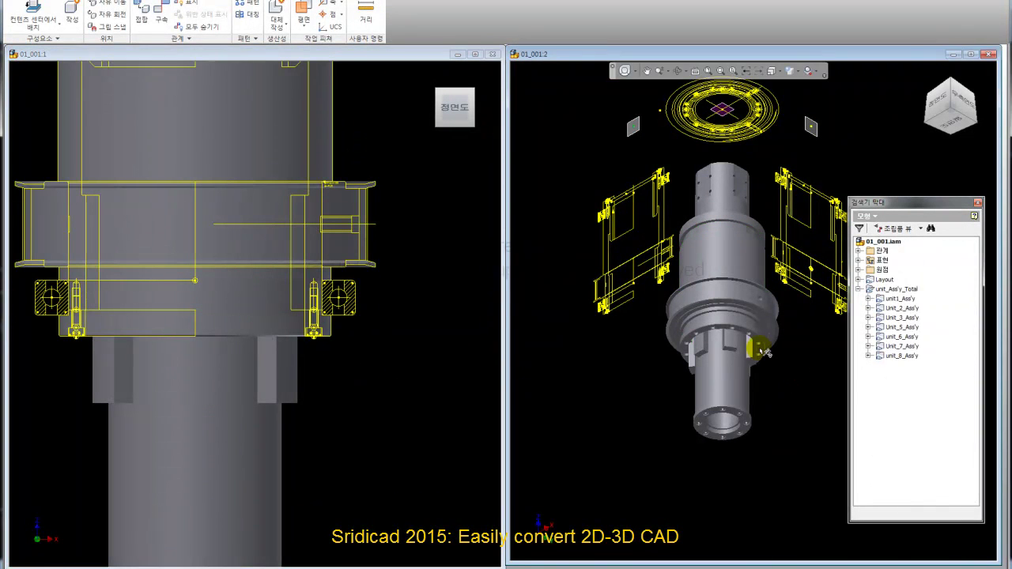
{"action": "scroll", "coordinate": [783, 371], "scroll_direction": "up", "scroll_amount": 3}
{"action": "scroll", "coordinate": [773, 302], "scroll_direction": "up", "scroll_amount": 3}
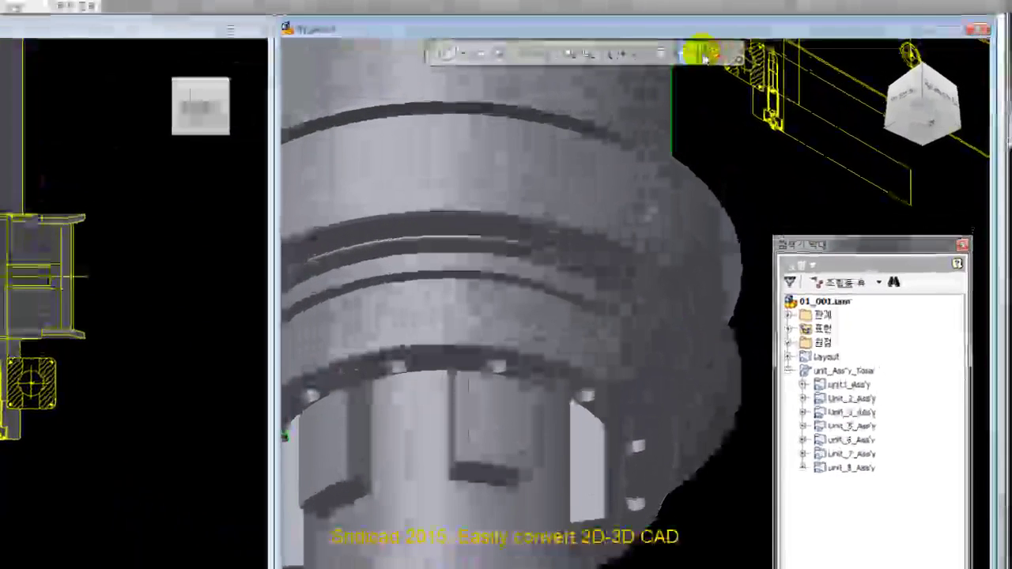
{"action": "left_click", "coordinate": [804, 70]}
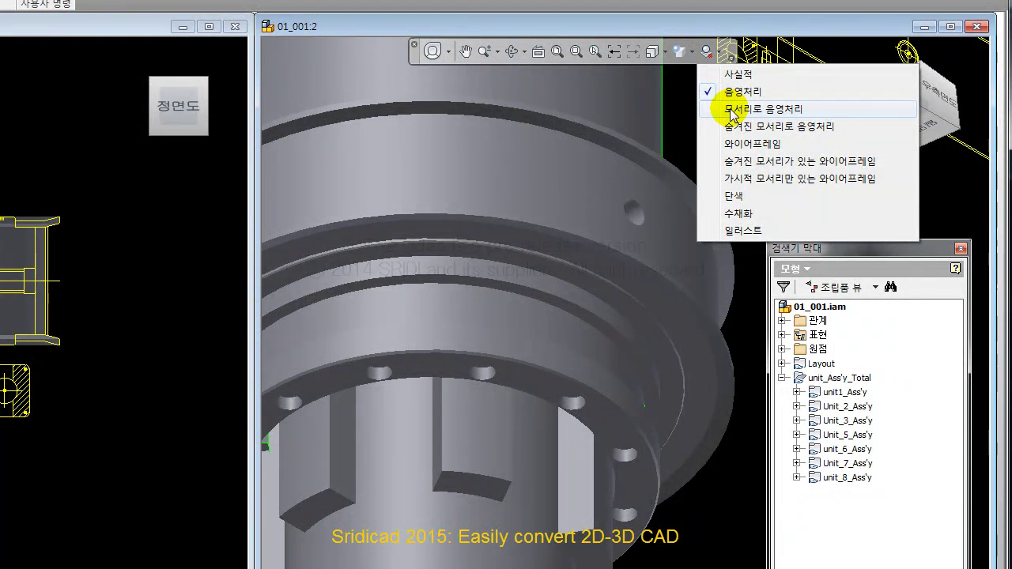
Step: Switch to Shaded with Edges, then center, orbit and zoom the right view onto the flange
{"action": "left_click", "coordinate": [731, 113]}
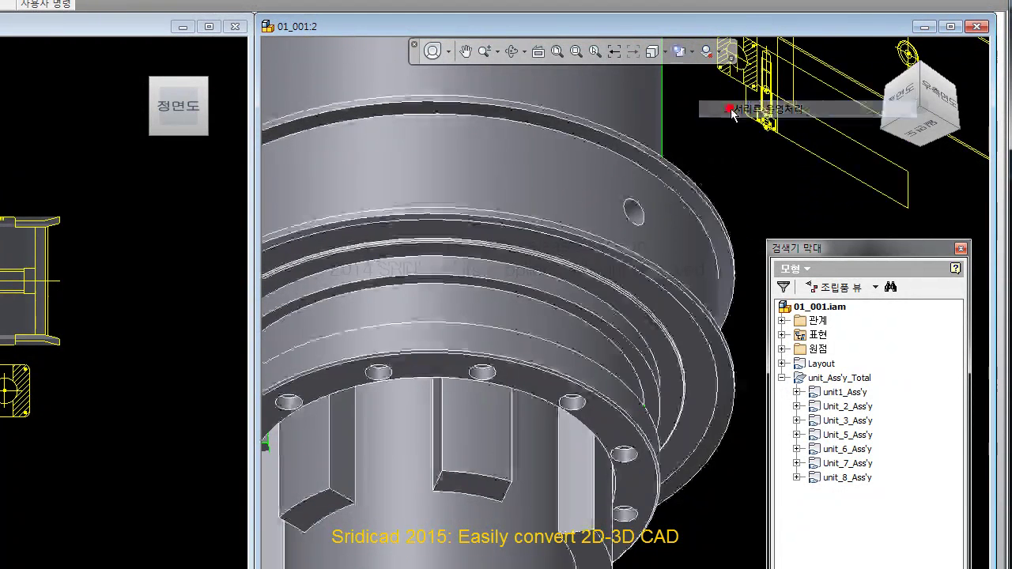
{"action": "left_click", "coordinate": [430, 51]}
{"action": "left_click_drag", "start_coordinate": [603, 387], "coordinate": [614, 384]}
{"action": "mouse_move", "coordinate": [608, 419]}
{"action": "left_mouse_down"}
{"action": "mouse_move", "coordinate": [617, 451]}
{"action": "mouse_move", "coordinate": [648, 458]}
{"action": "mouse_move", "coordinate": [606, 459]}
{"action": "mouse_move", "coordinate": [605, 476]}
{"action": "mouse_move", "coordinate": [598, 447]}
{"action": "left_mouse_up"}
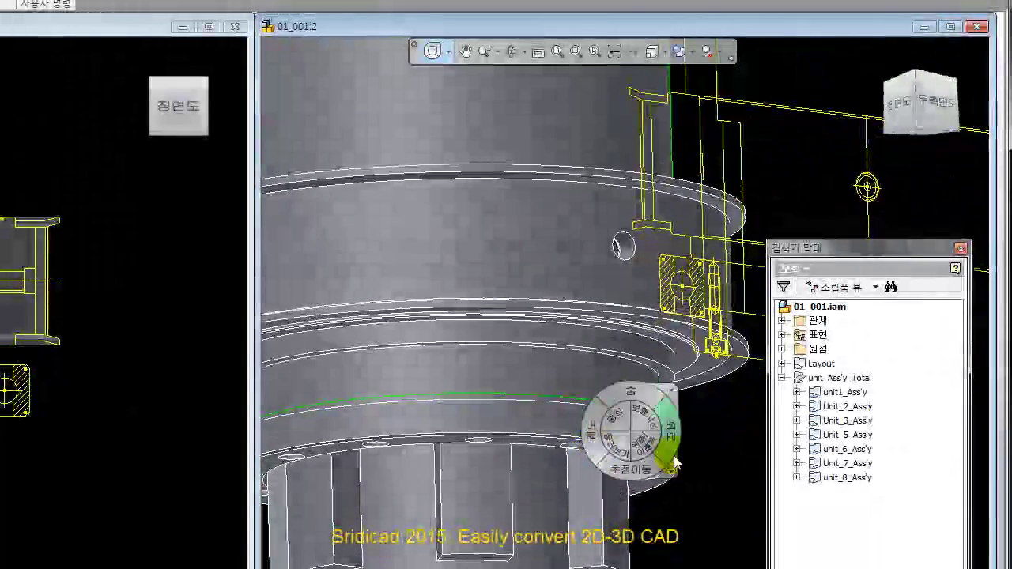
{"action": "left_click_drag", "start_coordinate": [644, 398], "coordinate": [655, 448]}
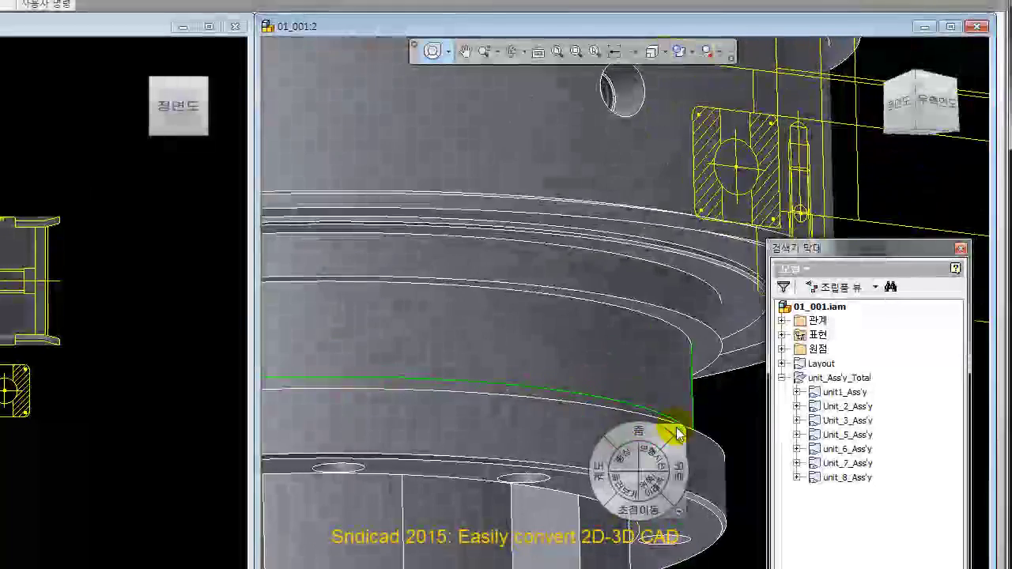
{"action": "left_click", "coordinate": [679, 429]}
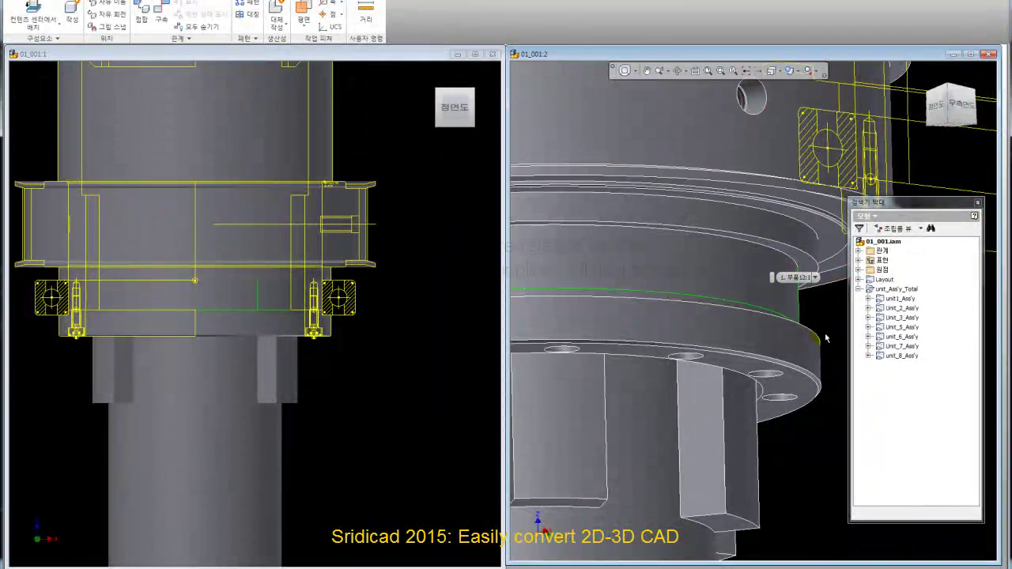
Step: Place a JIS B 1521 SKF-Z bearing from Favorites onto the housing bore's circular edge
{"action": "left_click", "coordinate": [828, 326]}
{"action": "left_click", "coordinate": [880, 216]}
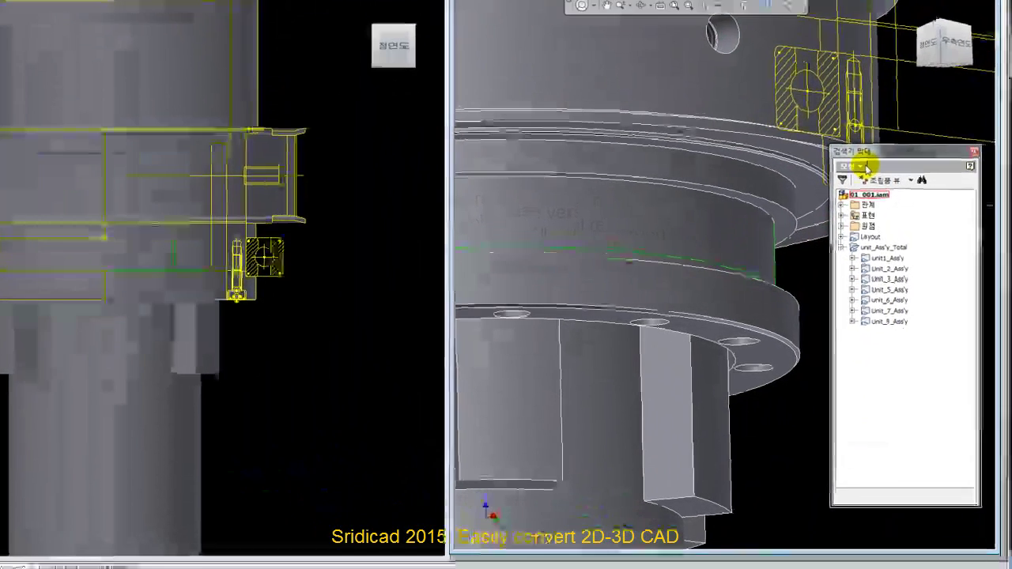
{"action": "left_click", "coordinate": [882, 234]}
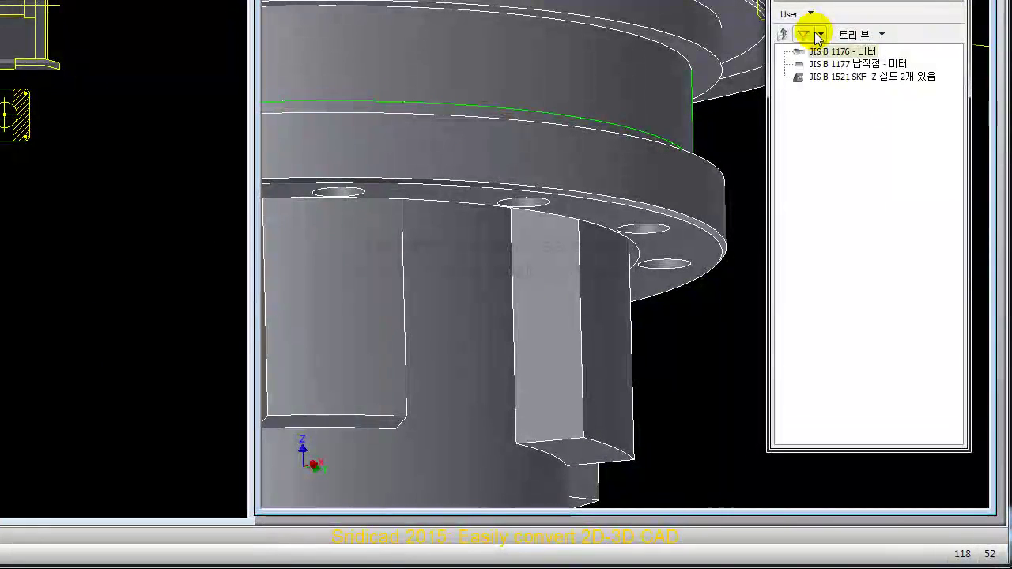
{"action": "left_click_drag", "start_coordinate": [804, 82], "coordinate": [768, 100]}
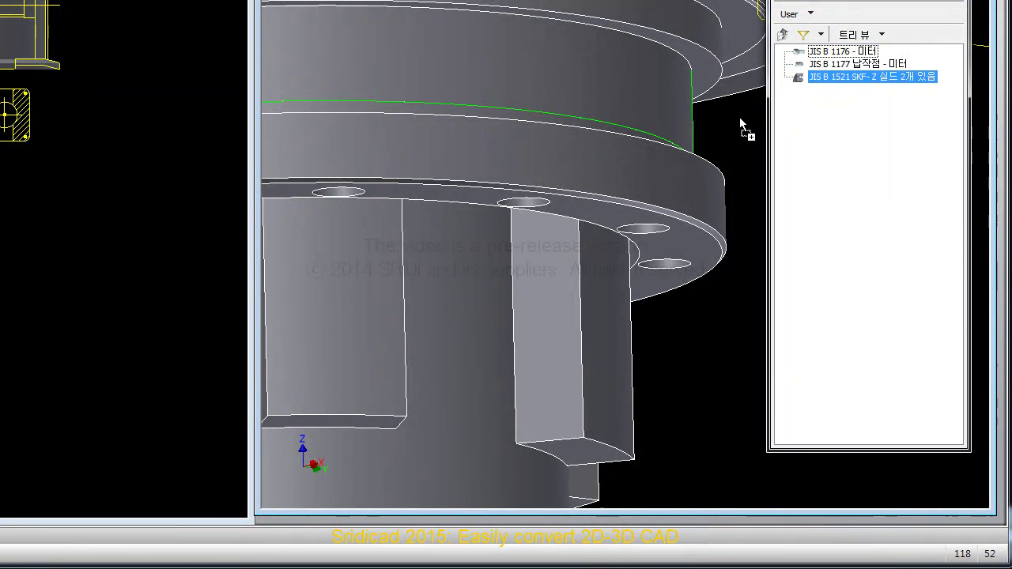
{"action": "mouse_move", "coordinate": [738, 126]}
{"action": "left_mouse_down"}
{"action": "mouse_move", "coordinate": [746, 227]}
{"action": "mouse_move", "coordinate": [716, 118]}
{"action": "mouse_move", "coordinate": [688, 87]}
{"action": "mouse_move", "coordinate": [686, 67]}
{"action": "left_mouse_up"}
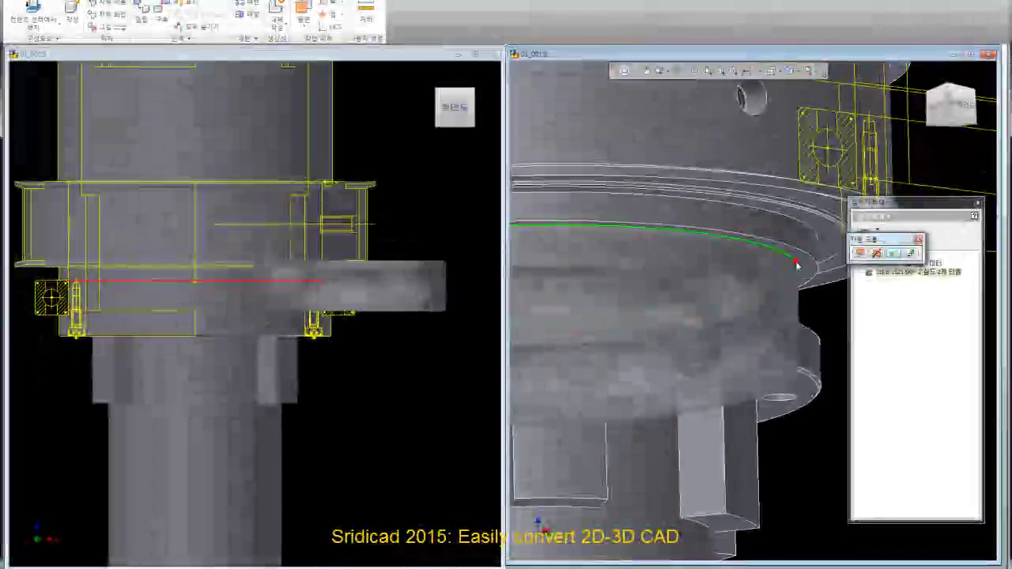
{"action": "left_click", "coordinate": [796, 265]}
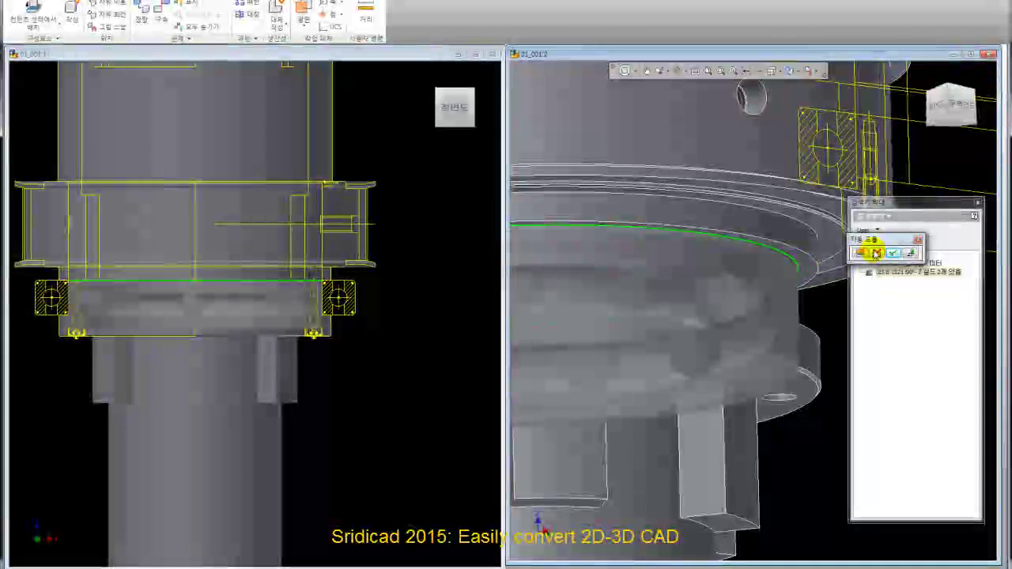
{"action": "mouse_move", "coordinate": [879, 240]}
{"action": "left_mouse_down"}
{"action": "mouse_move", "coordinate": [742, 203]}
{"action": "mouse_move", "coordinate": [738, 188]}
{"action": "left_mouse_up"}
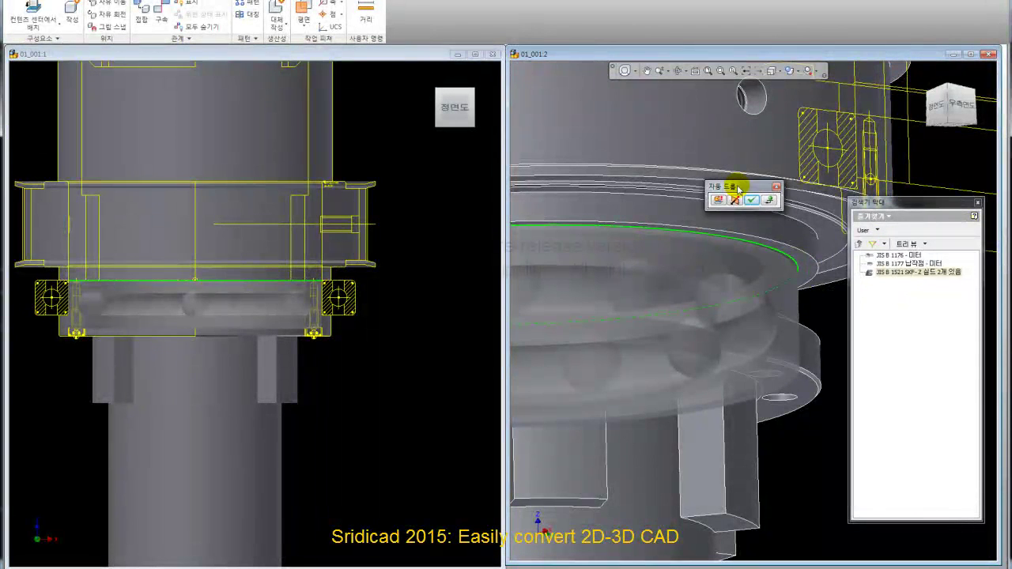
{"action": "left_click", "coordinate": [719, 201]}
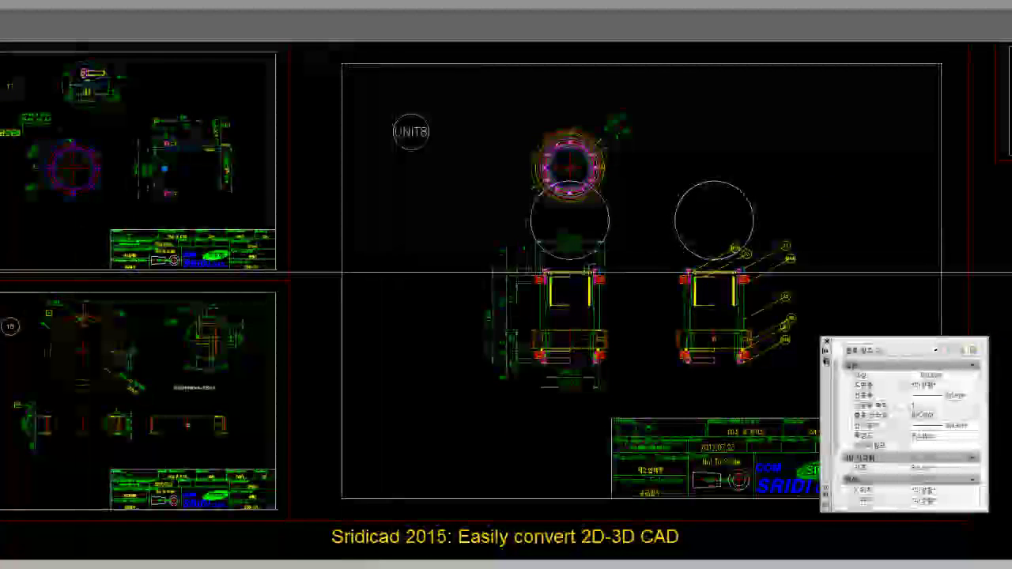
Step: Zoom and pan the AutoCAD layout to the P14 detail of bearing 6819, 95x120x13
{"action": "scroll", "coordinate": [363, 273], "scroll_direction": "up", "scroll_amount": 3}
{"action": "scroll", "coordinate": [360, 247], "scroll_direction": "up", "scroll_amount": 2}
{"action": "scroll", "coordinate": [357, 273], "scroll_direction": "down", "scroll_amount": 3}
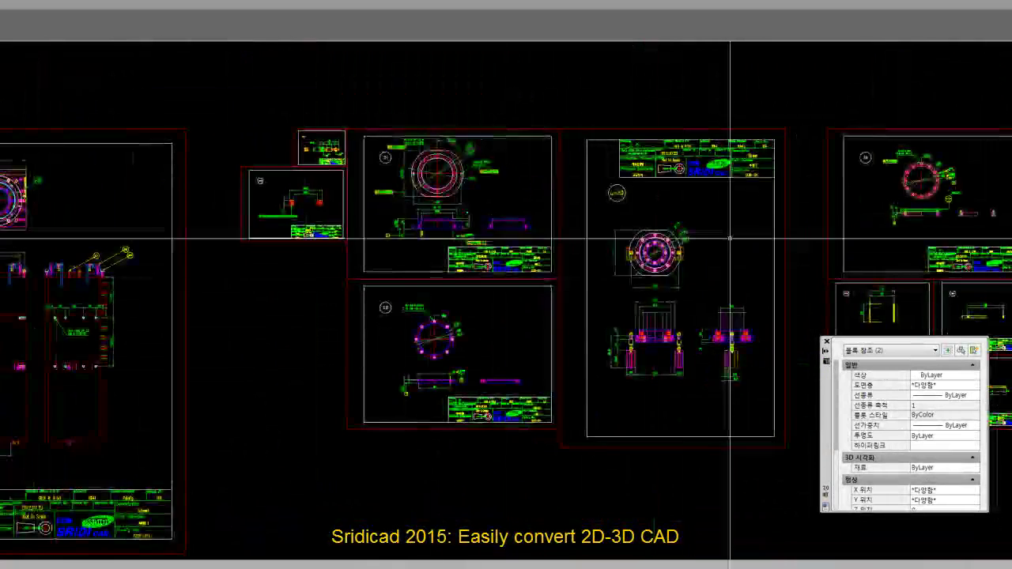
{"action": "scroll", "coordinate": [340, 400], "scroll_direction": "up", "scroll_amount": 3}
{"action": "scroll", "coordinate": [276, 405], "scroll_direction": "up", "scroll_amount": 3}
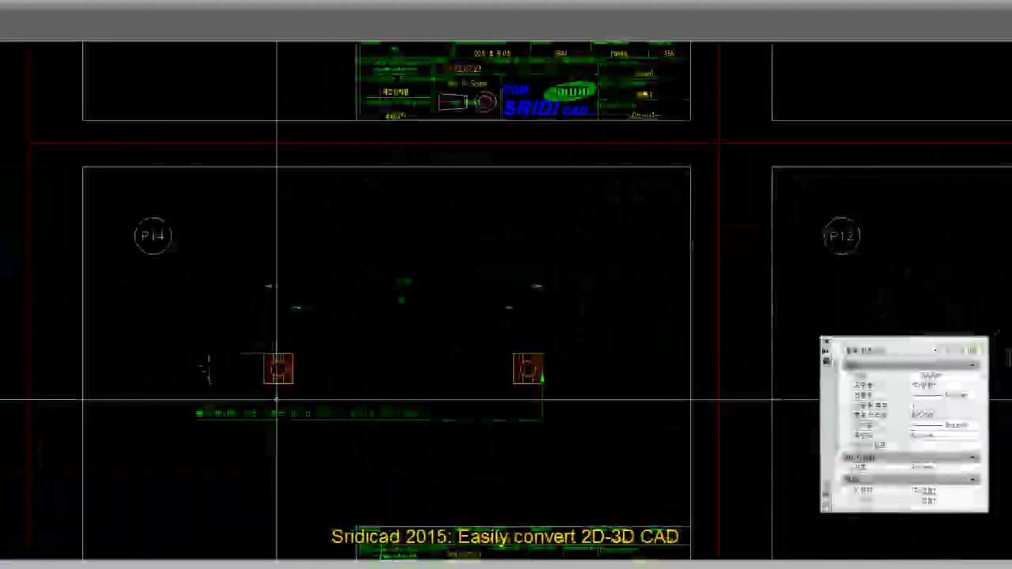
{"action": "scroll", "coordinate": [265, 405], "scroll_direction": "up", "scroll_amount": 3}
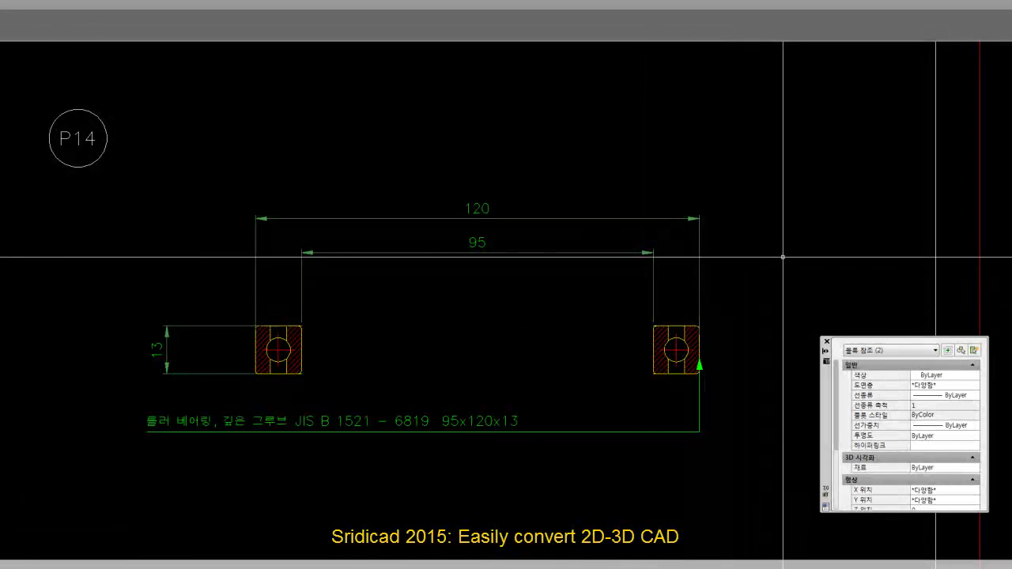
{"action": "middle_click_drag", "start_coordinate": [784, 255], "coordinate": [188, 276]}
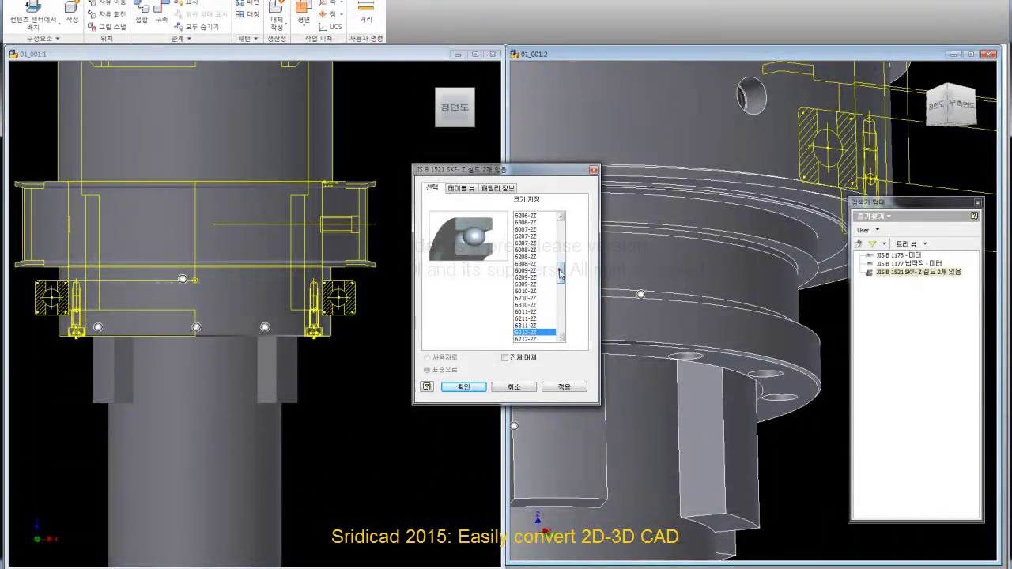
Step: Close the bearing size dialog and switch the browser to the Model tree
{"action": "left_click_drag", "start_coordinate": [560, 292], "coordinate": [554, 335]}
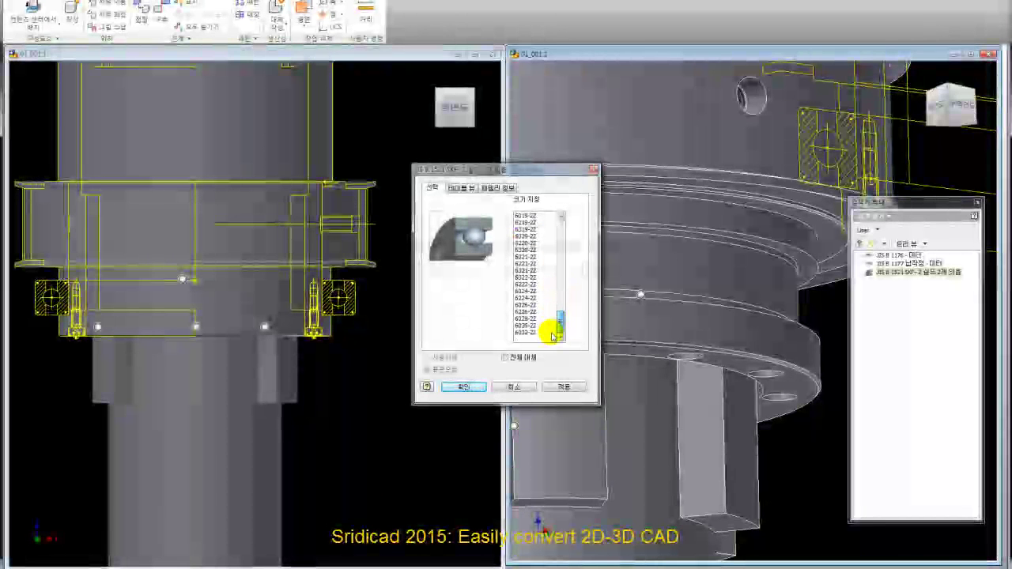
{"action": "left_click", "coordinate": [594, 171]}
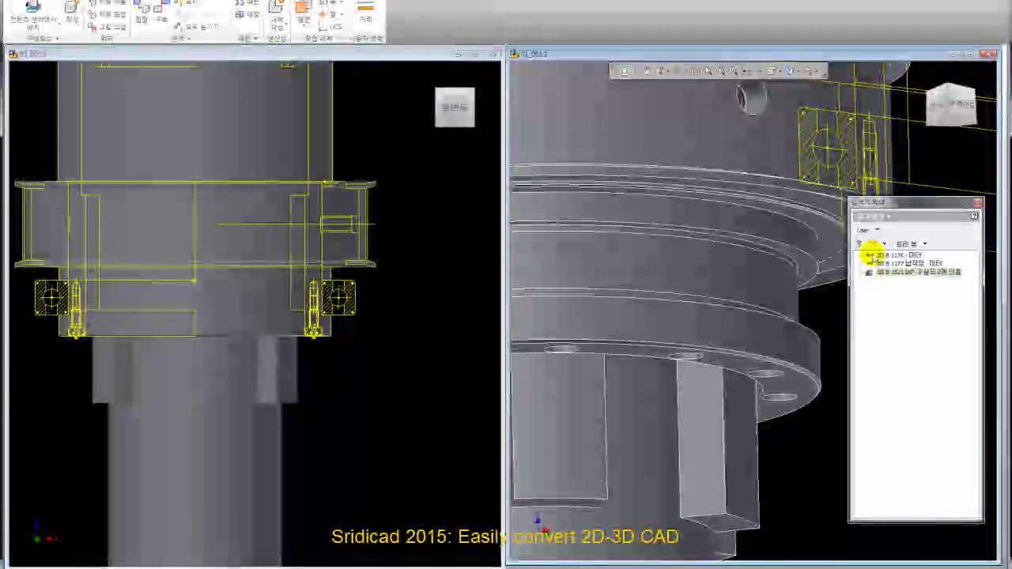
{"action": "left_click", "coordinate": [873, 216]}
{"action": "left_click", "coordinate": [879, 230]}
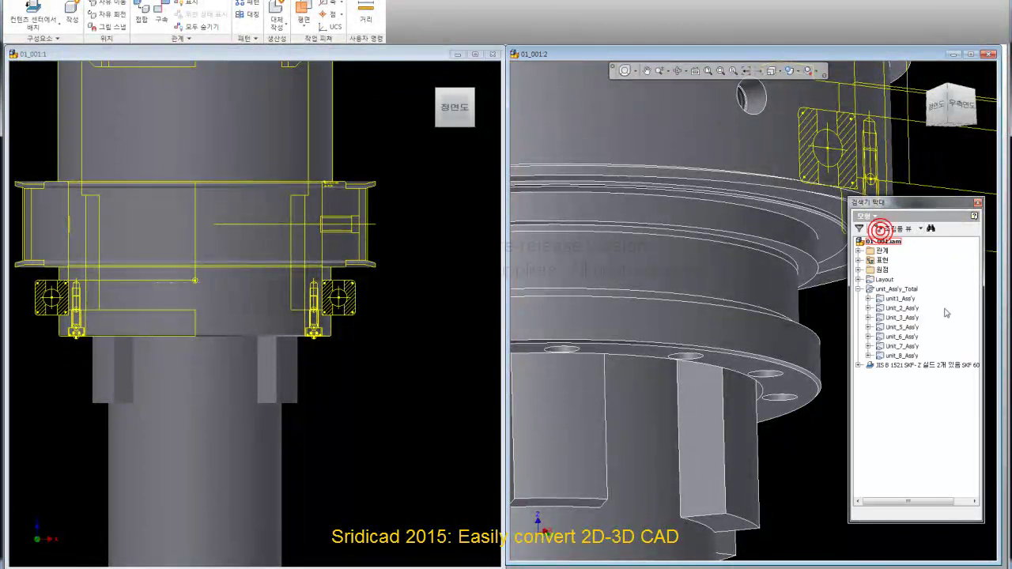
Step: Delete the placed JIS B 1521 SKF bearing from the assembly
{"action": "left_click", "coordinate": [921, 367]}
{"action": "right_click", "coordinate": [920, 365]}
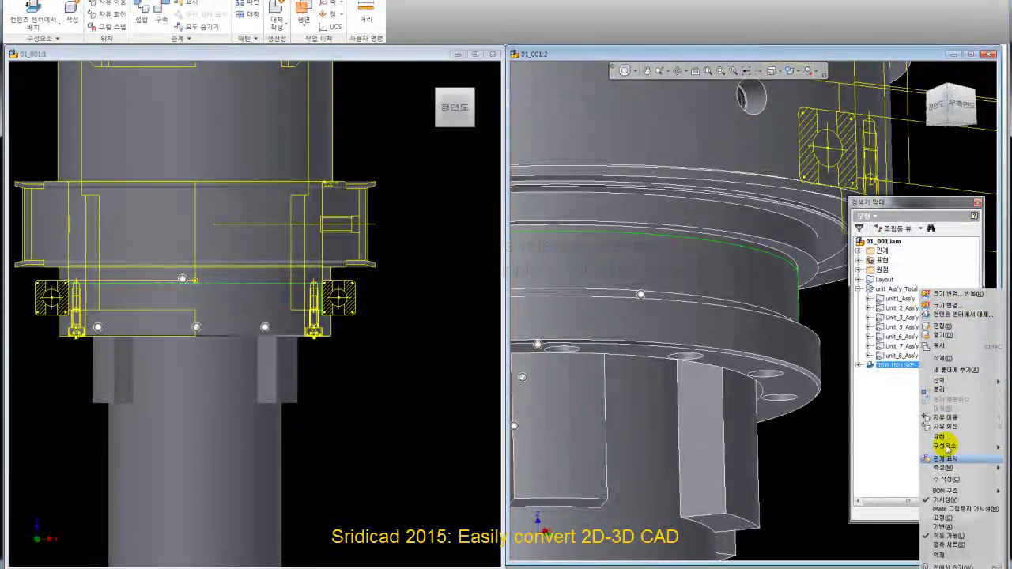
{"action": "left_click", "coordinate": [944, 362]}
{"action": "key", "text": "Delete"}
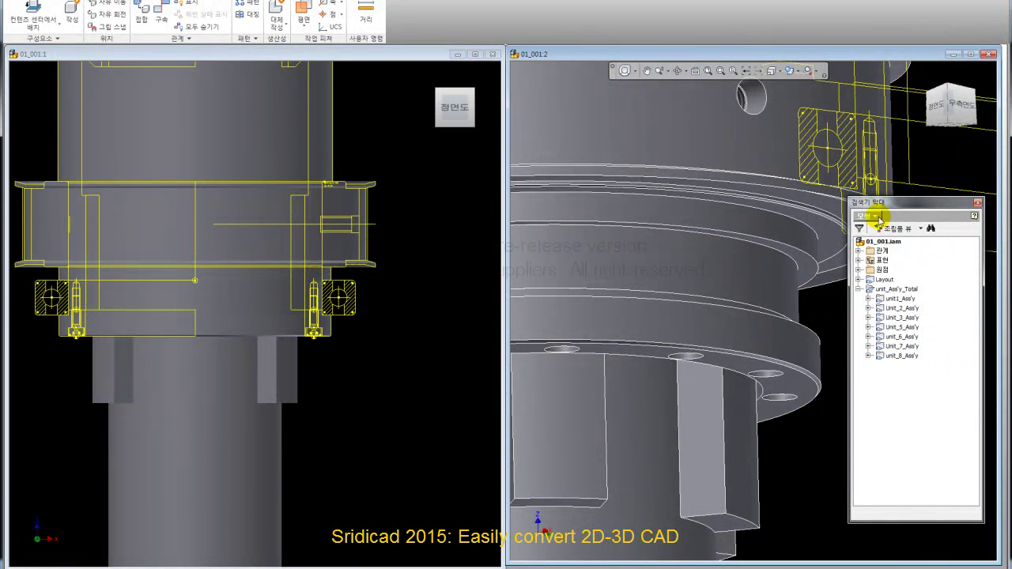
{"action": "left_click", "coordinate": [878, 217]}
{"action": "left_click", "coordinate": [884, 240]}
Step: Drop the JIS B 1521 SKF bearing onto the housing bore's circular edge again, sized 6019-2Z
{"action": "left_click_drag", "start_coordinate": [917, 272], "coordinate": [783, 298]}
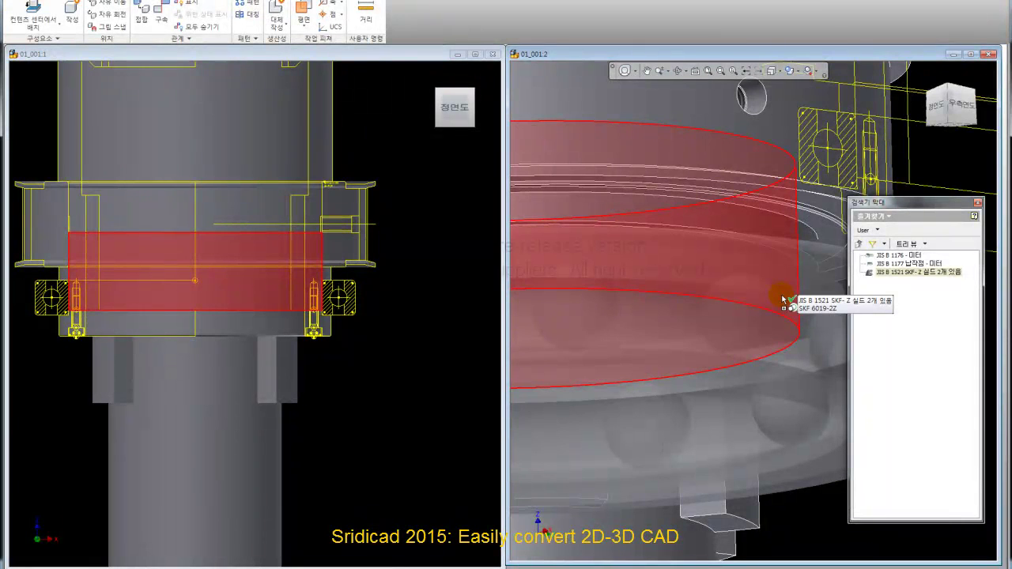
{"action": "left_click", "coordinate": [783, 299]}
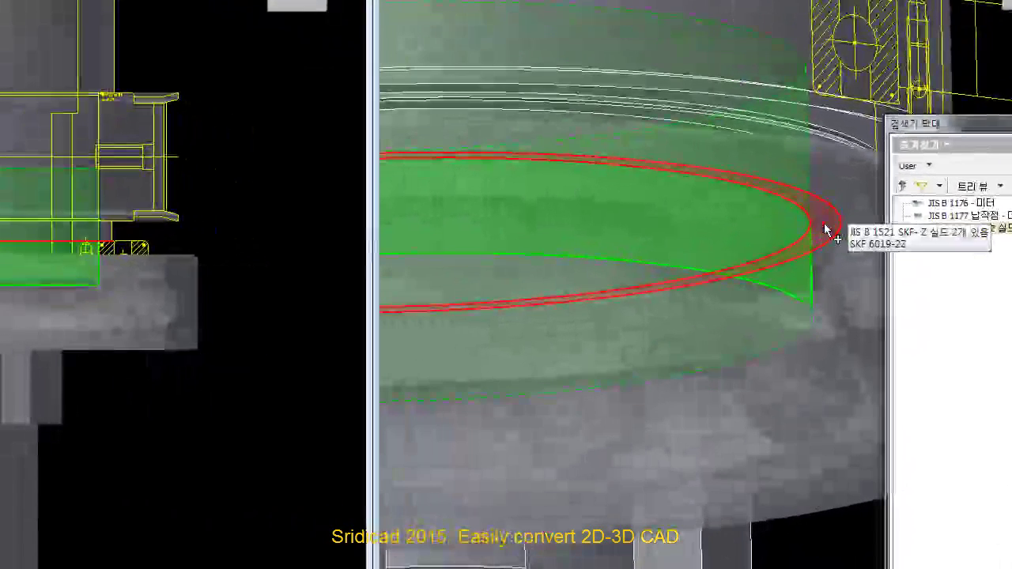
{"action": "left_click", "coordinate": [806, 273]}
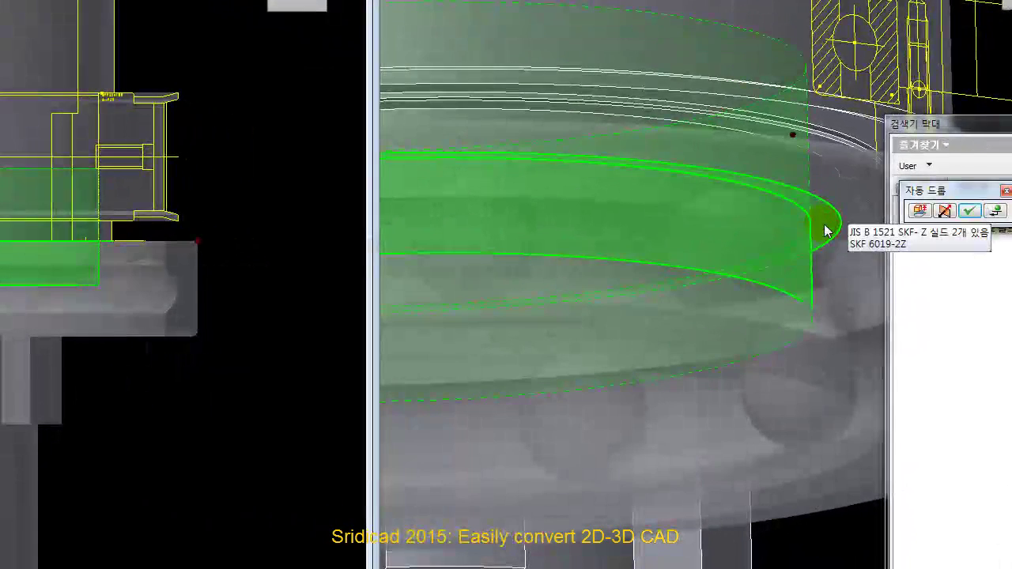
{"action": "left_click", "coordinate": [917, 211]}
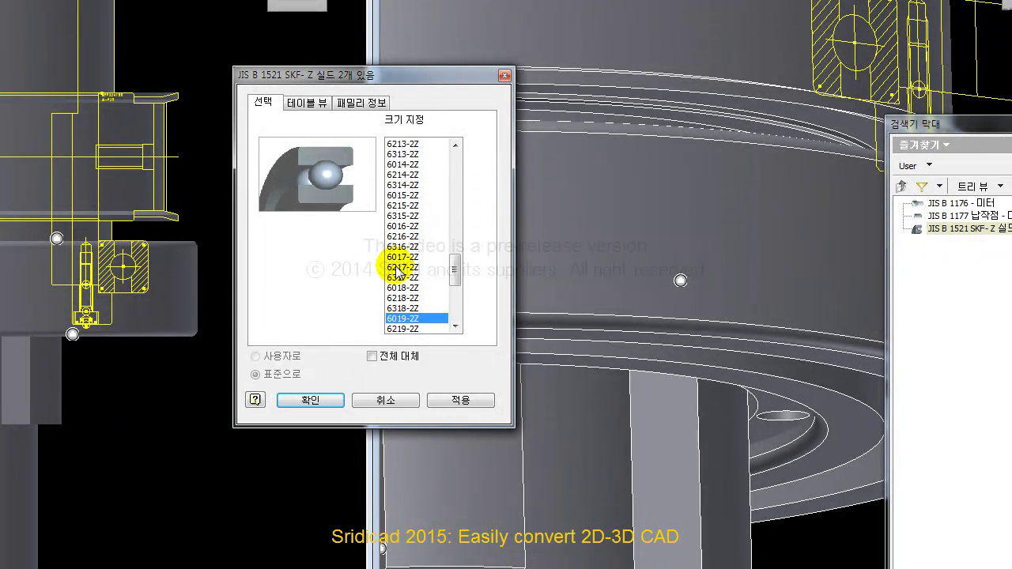
Step: Browse the bearing size list and Family Info, then show the sizes in Table View
{"action": "mouse_move", "coordinate": [455, 273]}
{"action": "left_mouse_down"}
{"action": "mouse_move", "coordinate": [455, 204]}
{"action": "mouse_move", "coordinate": [473, 307]}
{"action": "left_mouse_up"}
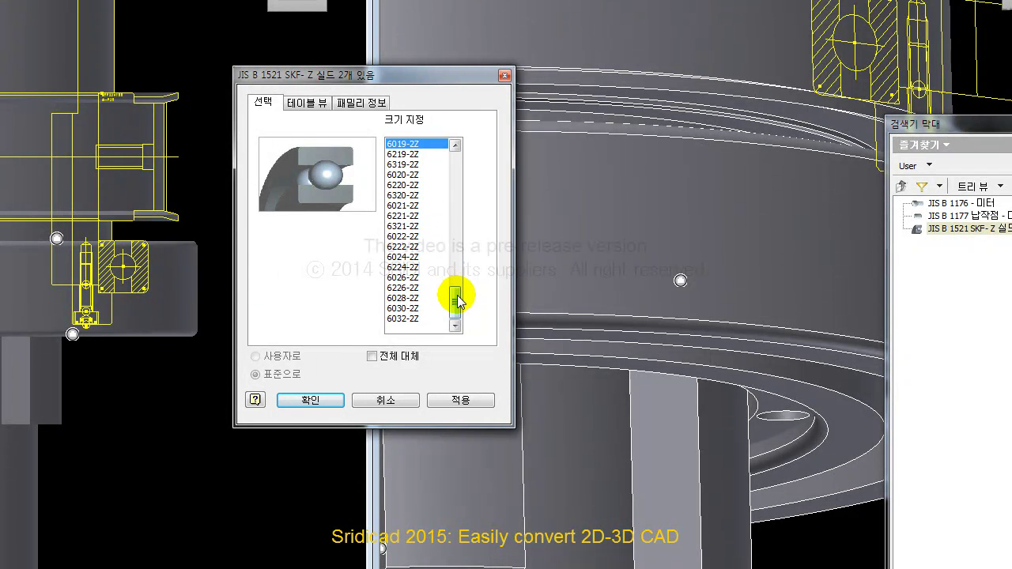
{"action": "mouse_move", "coordinate": [455, 297]}
{"action": "left_mouse_down"}
{"action": "mouse_move", "coordinate": [464, 265]}
{"action": "mouse_move", "coordinate": [457, 164]}
{"action": "left_mouse_up"}
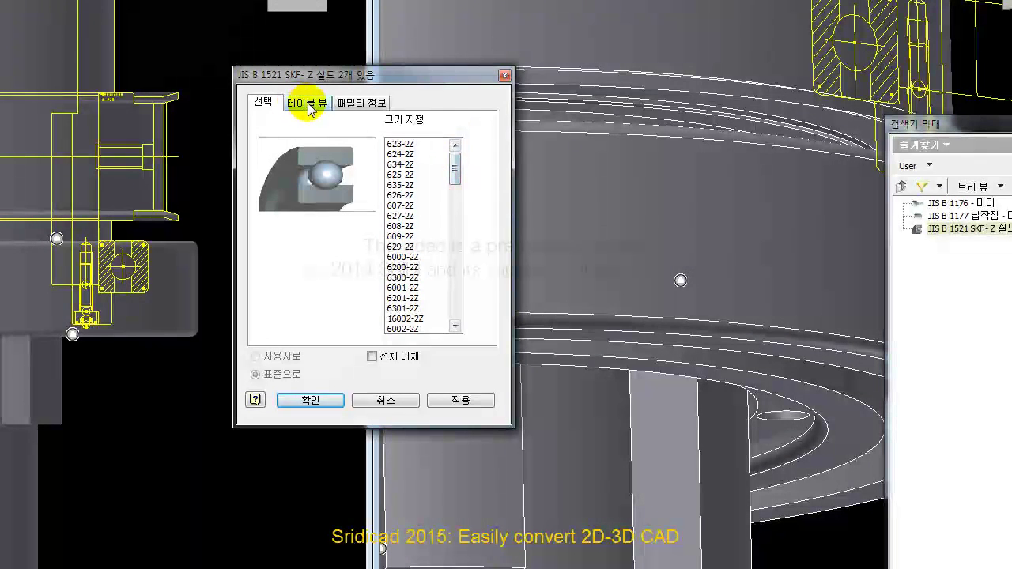
{"action": "left_click", "coordinate": [307, 103]}
{"action": "left_click", "coordinate": [354, 108]}
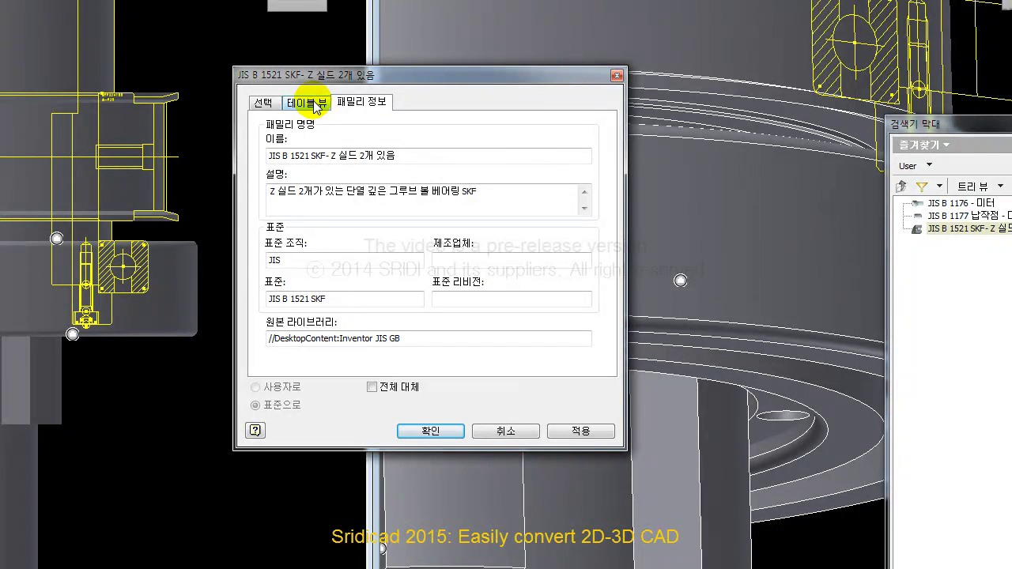
{"action": "left_click", "coordinate": [317, 104]}
{"action": "left_click", "coordinate": [266, 104]}
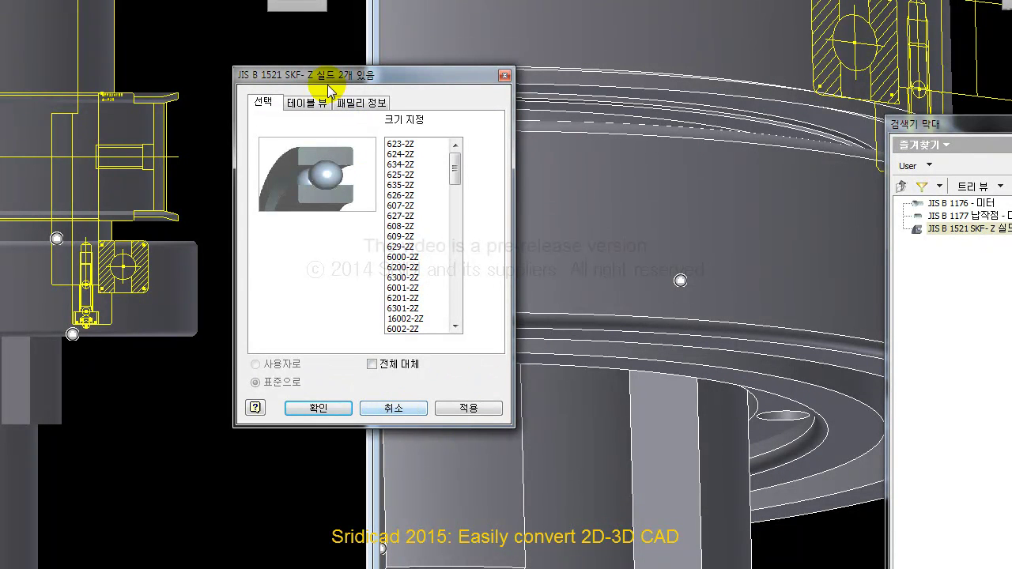
{"action": "left_click", "coordinate": [317, 103]}
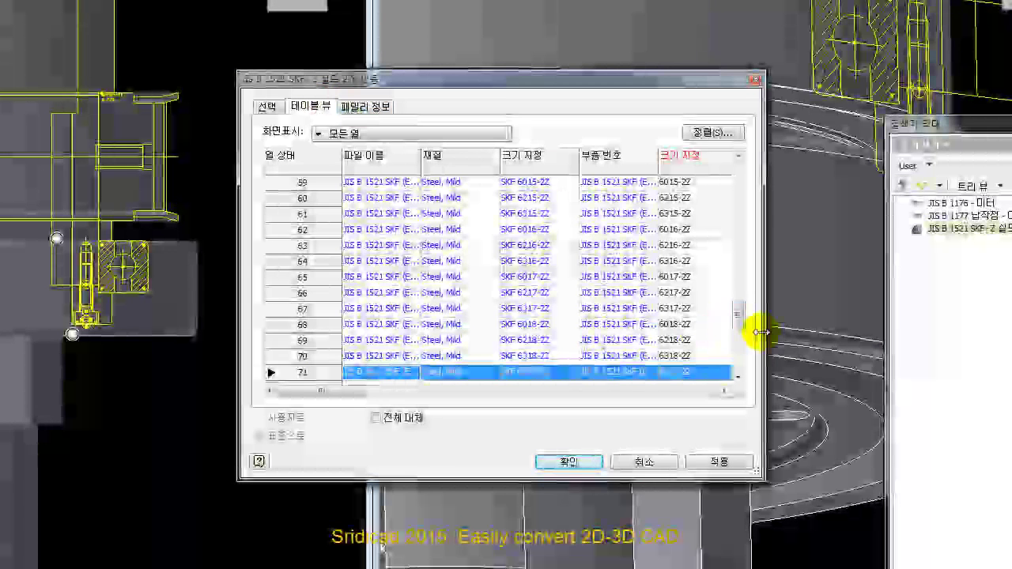
Step: Widen and move the size table, then pick the 95 mm bore size 6219-2Z in row 72
{"action": "left_click_drag", "start_coordinate": [761, 333], "coordinate": [823, 334]}
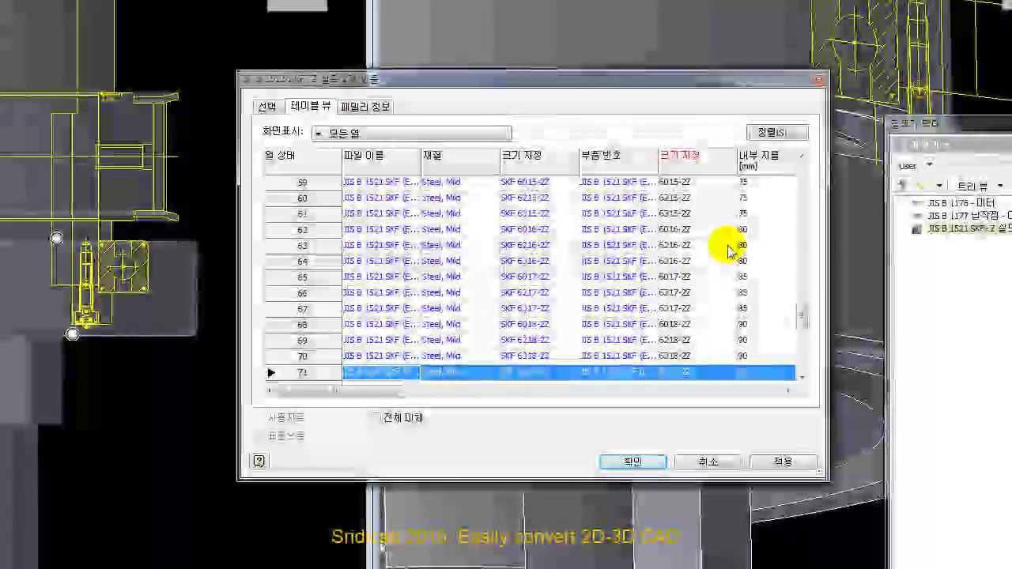
{"action": "left_click_drag", "start_coordinate": [704, 87], "coordinate": [611, 129]}
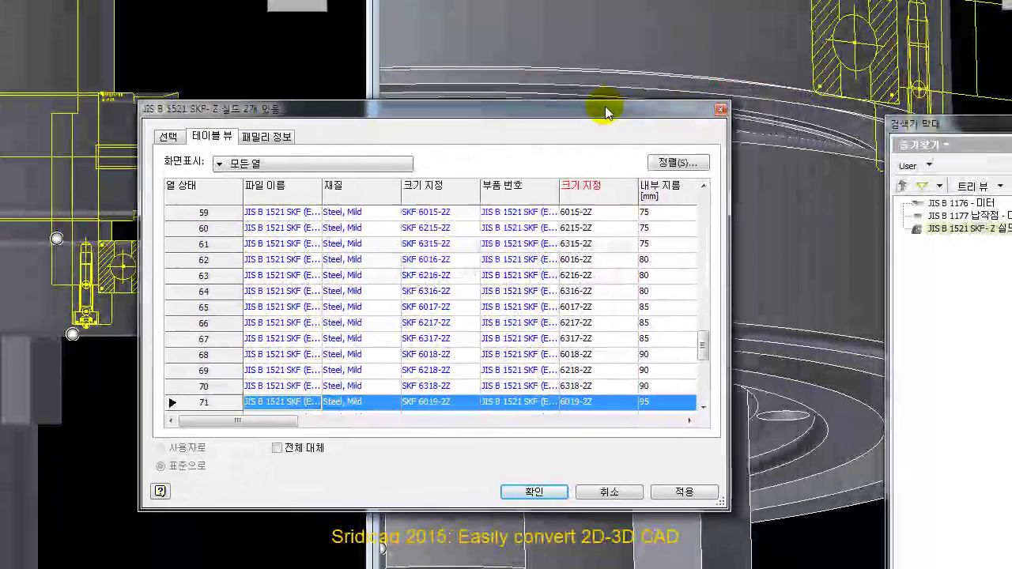
{"action": "scroll", "coordinate": [703, 346], "scroll_direction": "down", "scroll_amount": 1}
{"action": "scroll", "coordinate": [703, 355], "scroll_direction": "down", "scroll_amount": 1}
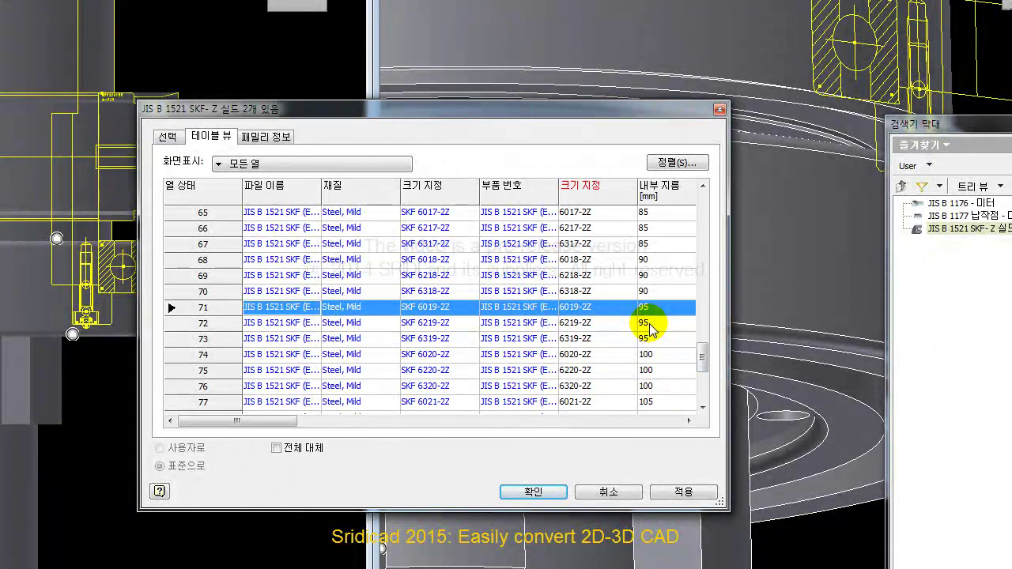
{"action": "left_click", "coordinate": [648, 324]}
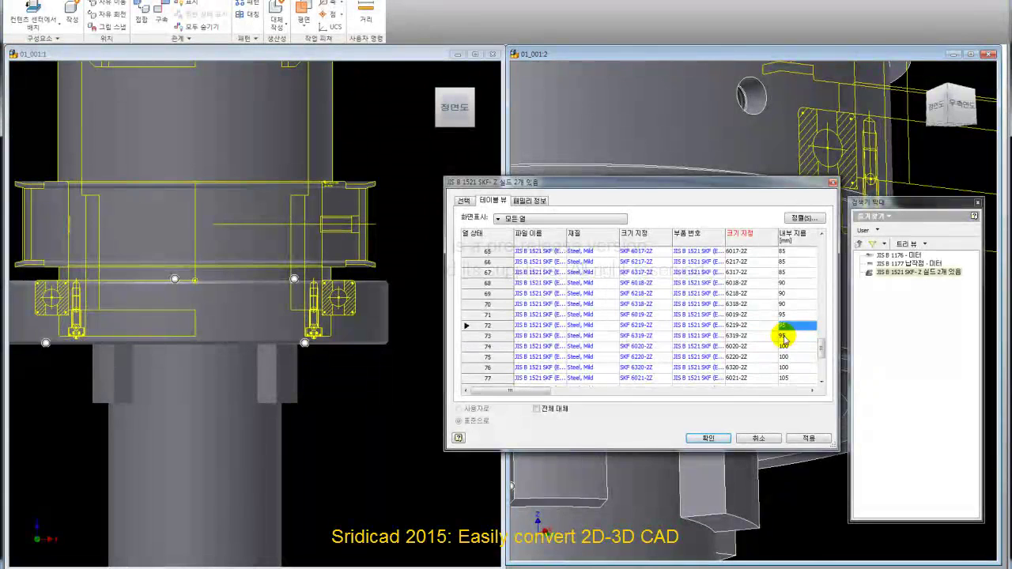
Step: Confirm the bearing size, then choose Replace from Content Center (컨텐츠 센터에서 대체) on the bearing
{"action": "left_click", "coordinate": [716, 435]}
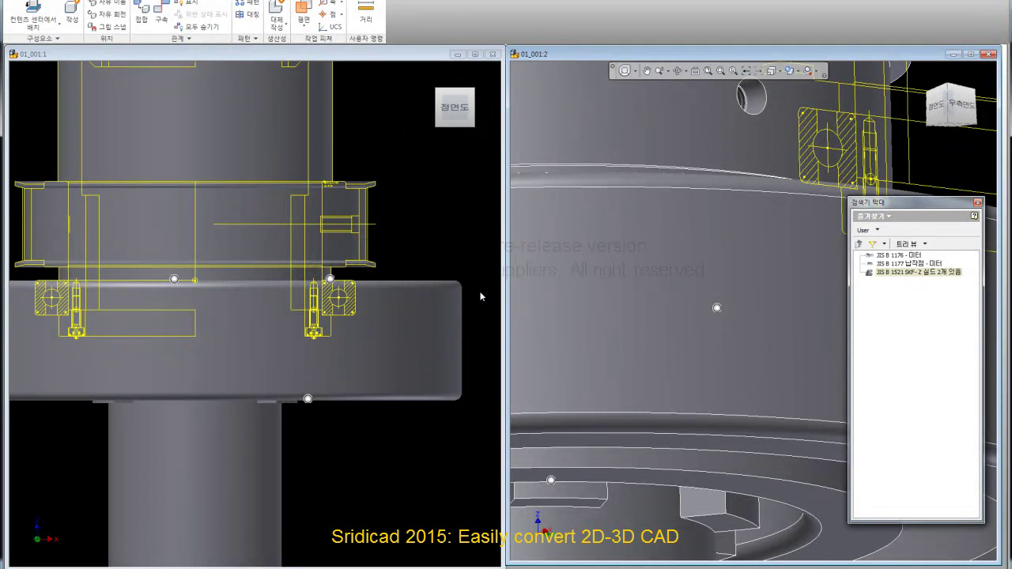
{"action": "mouse_move", "coordinate": [925, 178]}
{"action": "scroll", "coordinate": [760, 209], "scroll_direction": "down", "scroll_amount": 3}
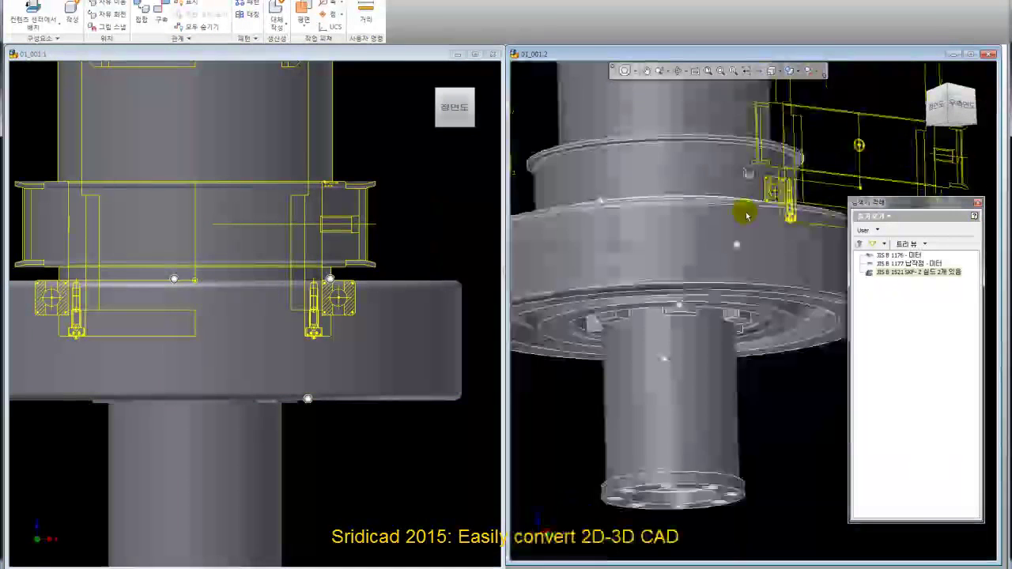
{"action": "right_click", "coordinate": [808, 289]}
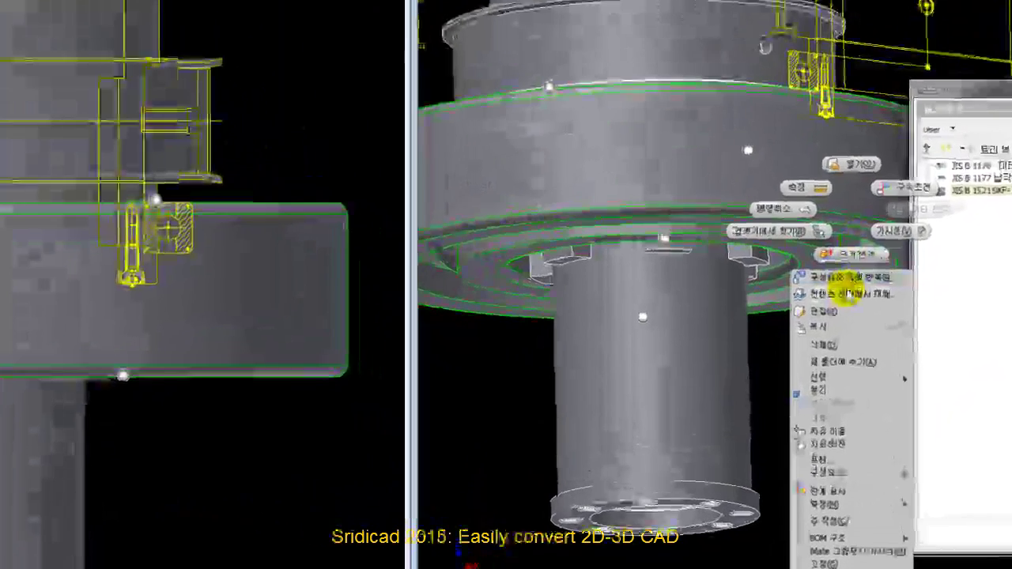
{"action": "left_click", "coordinate": [805, 343]}
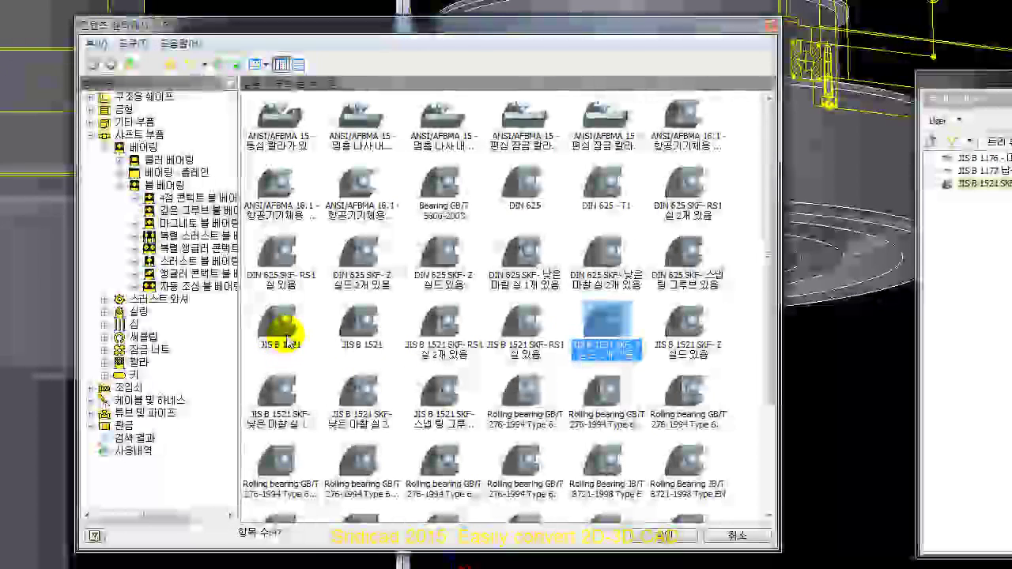
Step: Open the JIS B 1521 bearing family's sizes as a widened table view
{"action": "left_click", "coordinate": [281, 334]}
{"action": "double_click", "coordinate": [284, 332]}
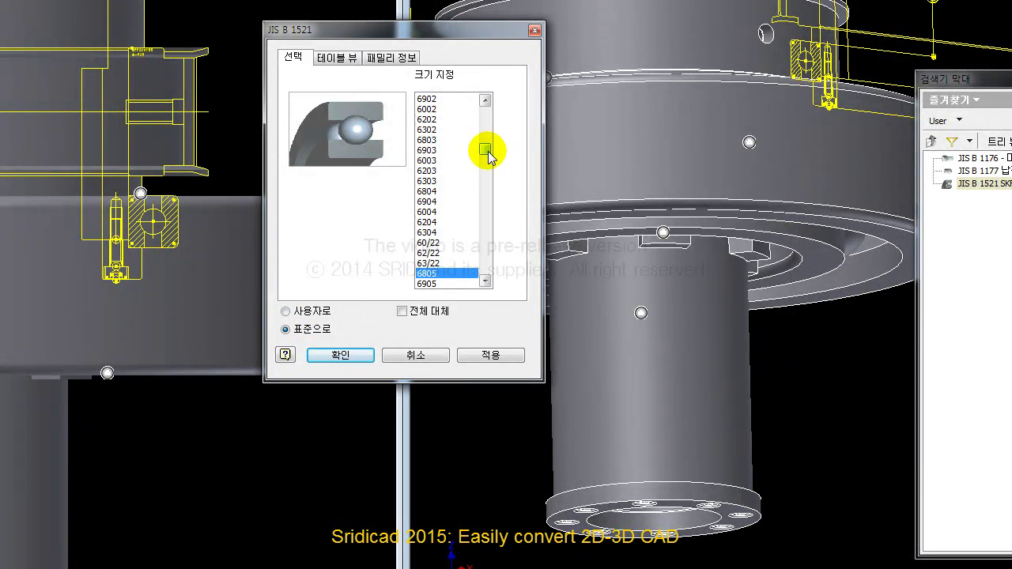
{"action": "left_click_drag", "start_coordinate": [485, 150], "coordinate": [485, 207]}
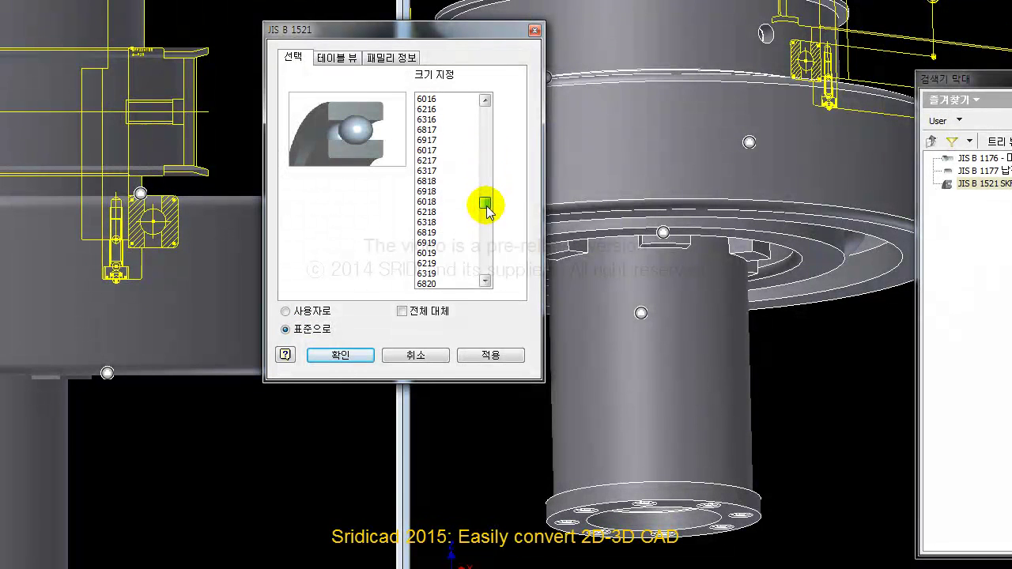
{"action": "left_click_drag", "start_coordinate": [485, 207], "coordinate": [488, 222]}
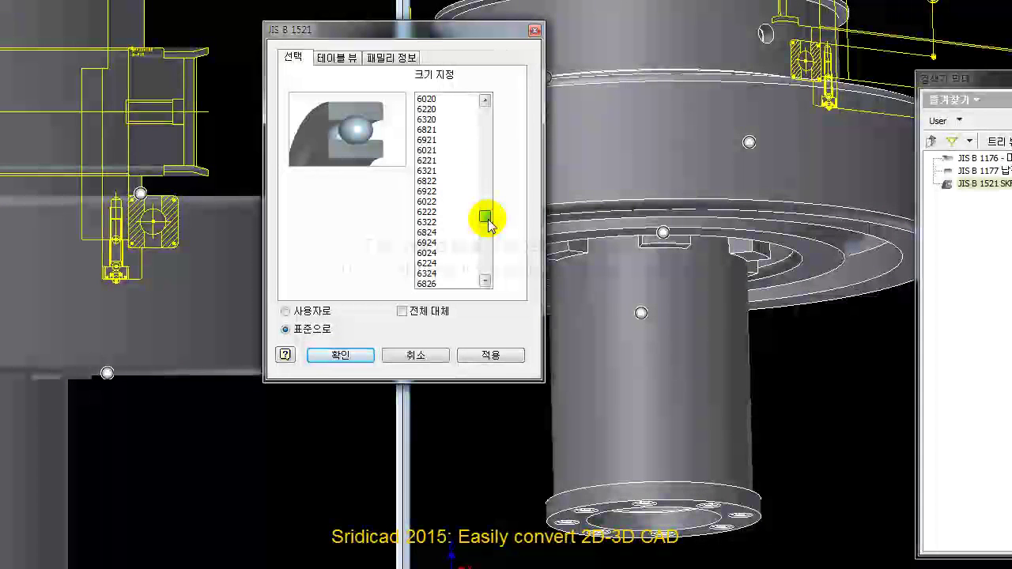
{"action": "left_click", "coordinate": [341, 58]}
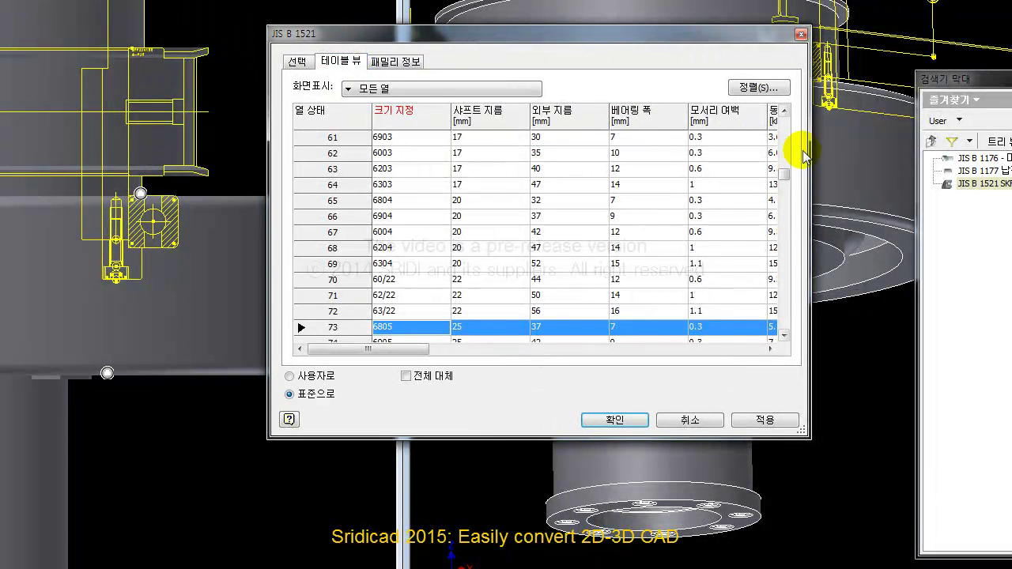
{"action": "mouse_move", "coordinate": [808, 151]}
{"action": "left_mouse_down"}
{"action": "mouse_move", "coordinate": [911, 170]}
{"action": "mouse_move", "coordinate": [889, 246]}
{"action": "left_mouse_up"}
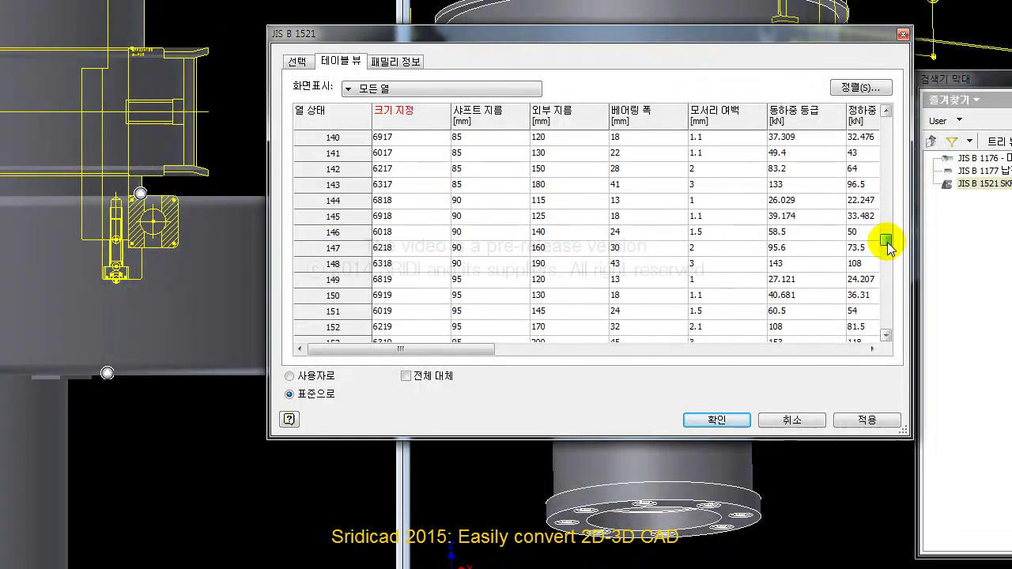
Step: Replace all bearing instances with size 6819 (95×120×13), accepting the warning and error report
{"action": "left_click", "coordinate": [344, 282]}
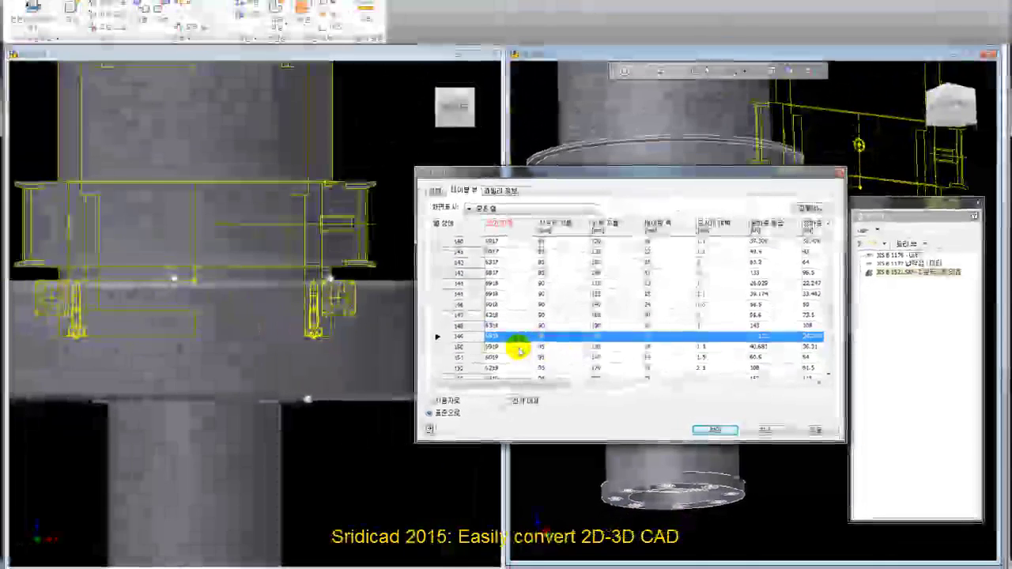
{"action": "left_click", "coordinate": [507, 402]}
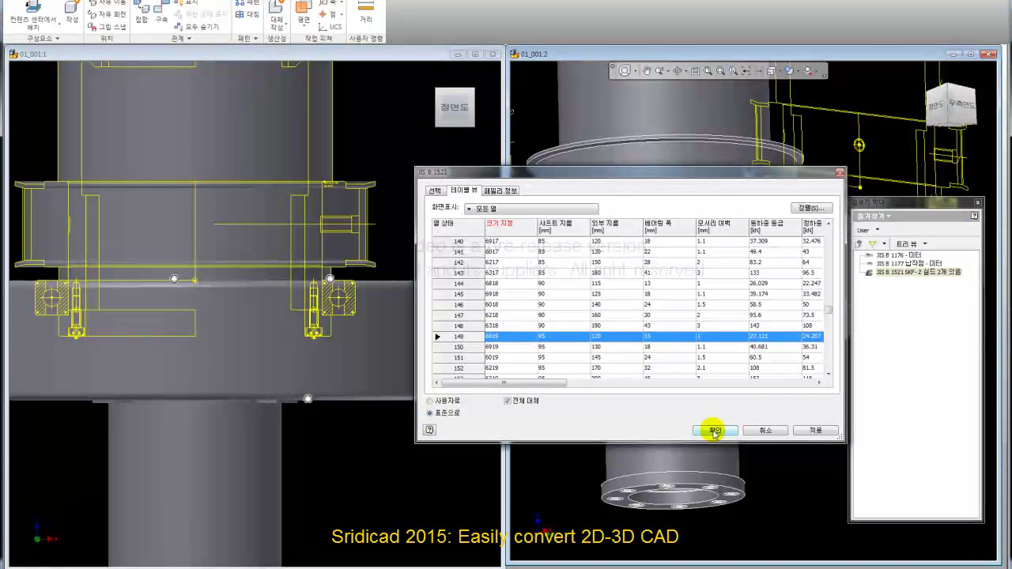
{"action": "left_click", "coordinate": [714, 431]}
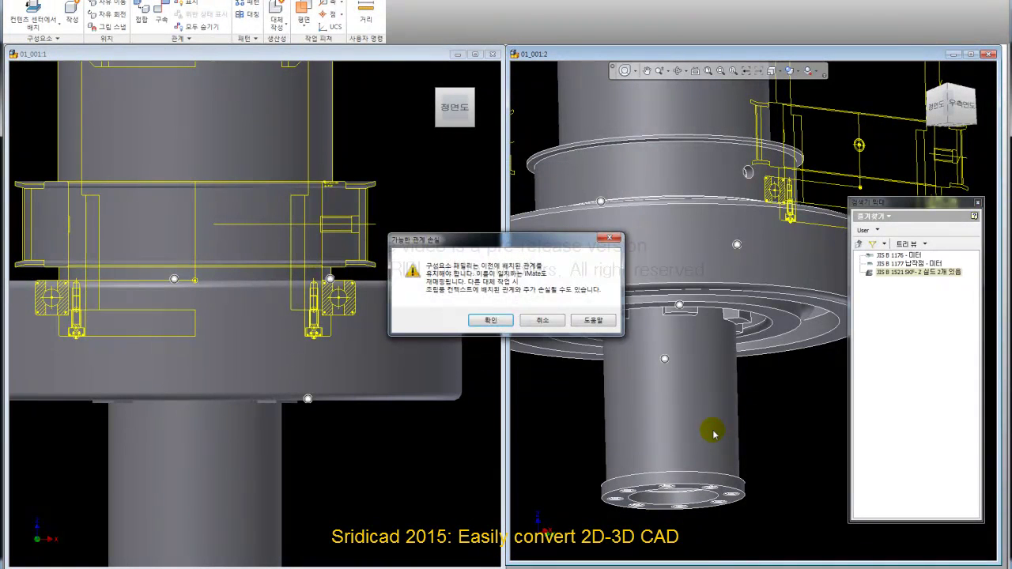
{"action": "left_click", "coordinate": [491, 321]}
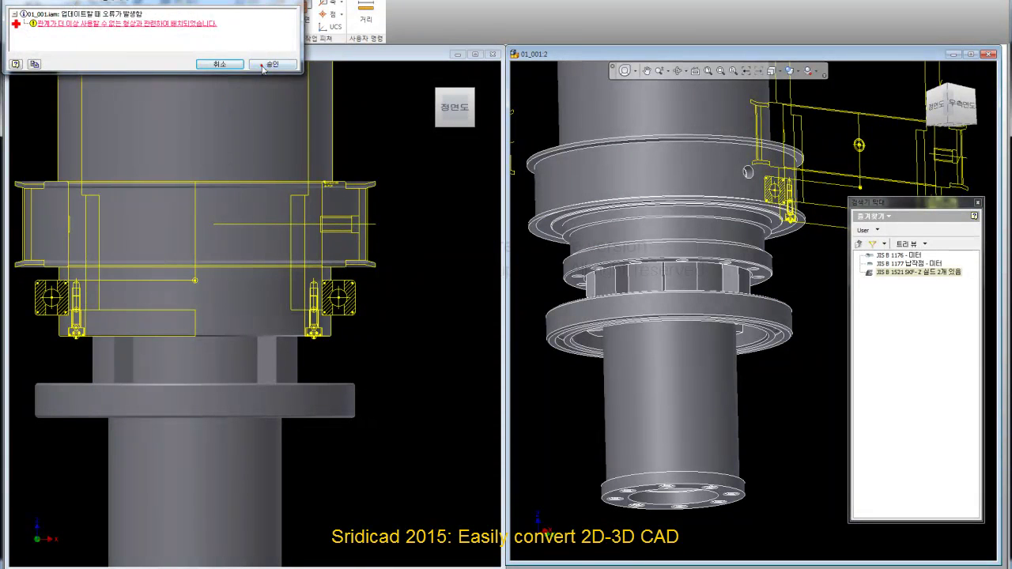
{"action": "left_click", "coordinate": [264, 65]}
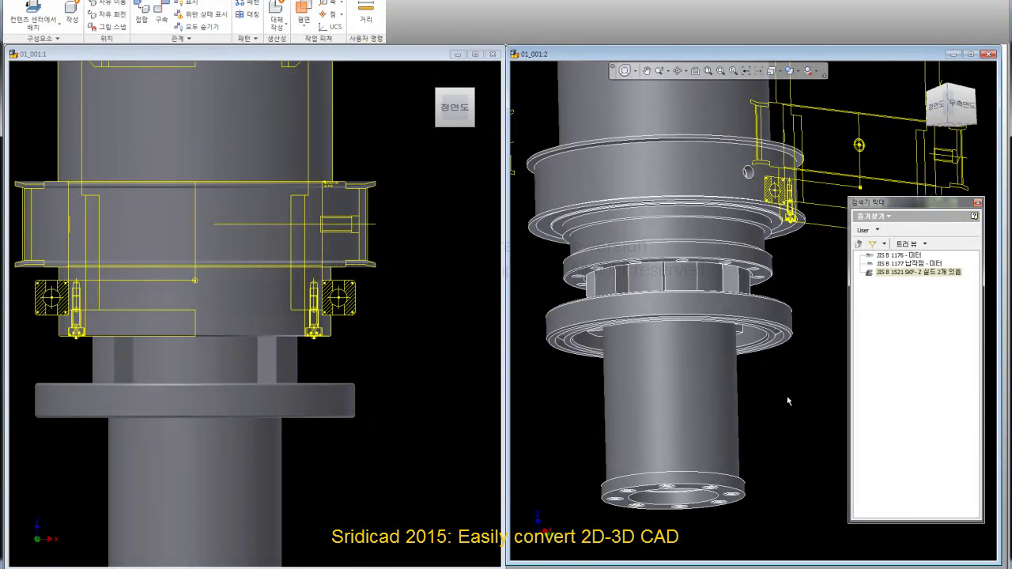
{"action": "left_click", "coordinate": [879, 219]}
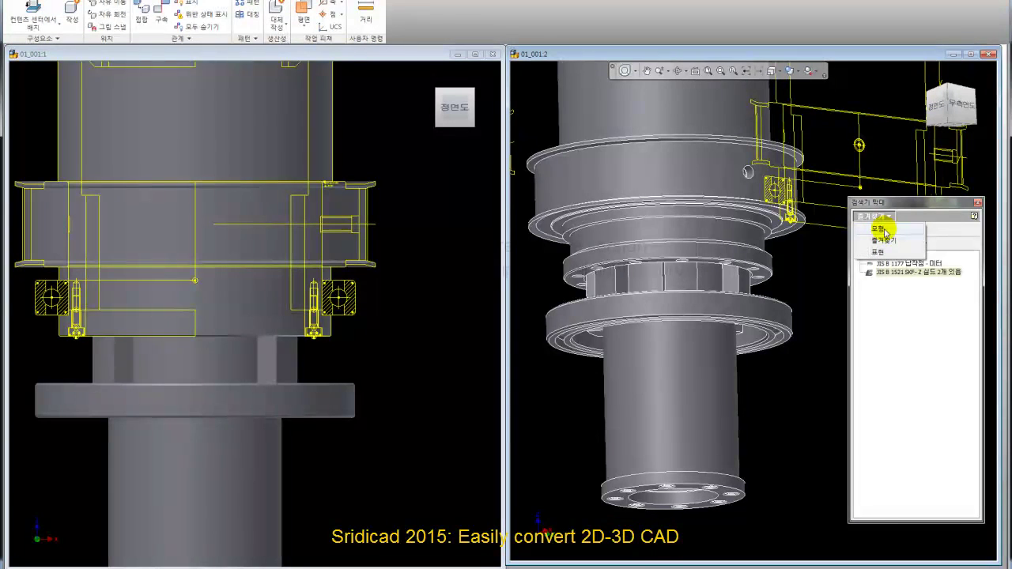
Step: Show the model tree and inspect mates 4 and 5 on the JIS B 1521 6819 bearing
{"action": "left_click", "coordinate": [879, 229]}
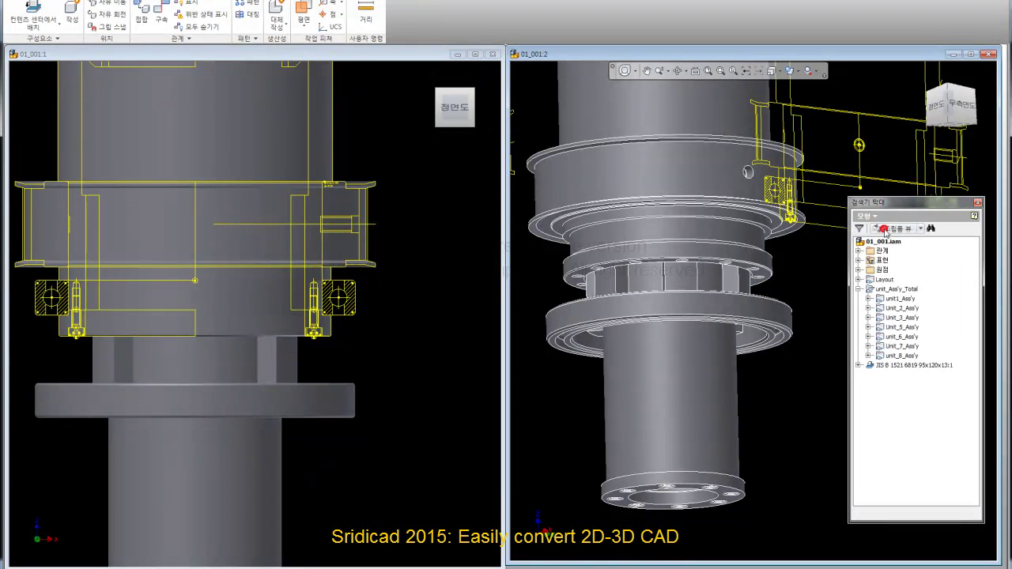
{"action": "left_click", "coordinate": [859, 366]}
{"action": "left_click", "coordinate": [904, 425]}
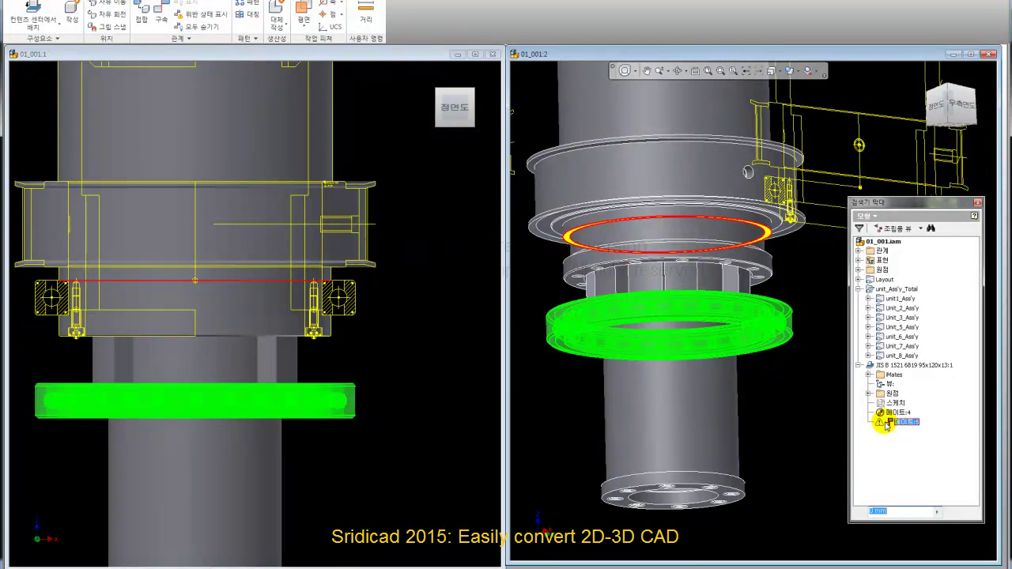
{"action": "left_click", "coordinate": [890, 413]}
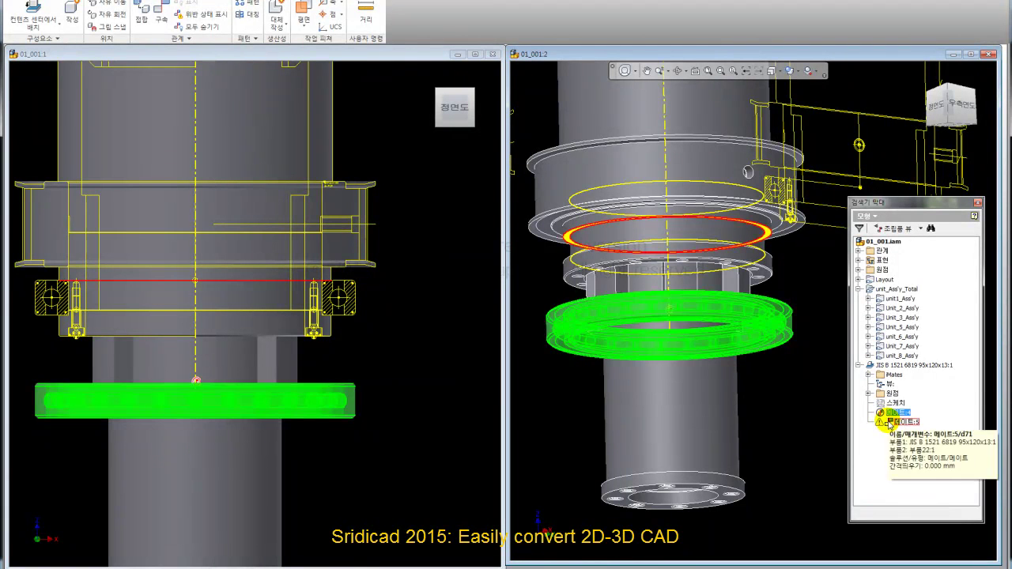
{"action": "double_click", "coordinate": [892, 423]}
{"action": "left_click", "coordinate": [882, 436]}
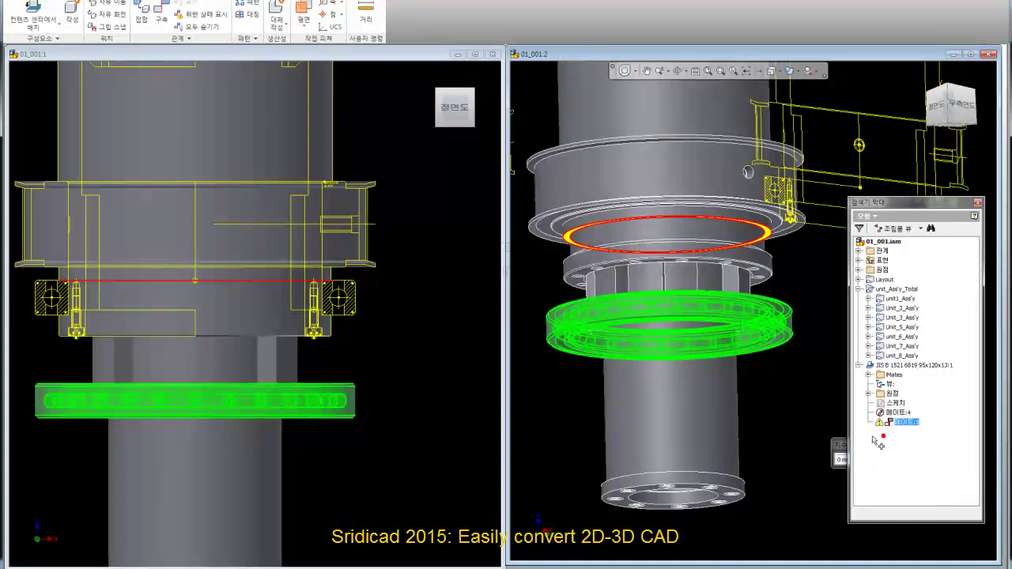
{"action": "left_click", "coordinate": [844, 449]}
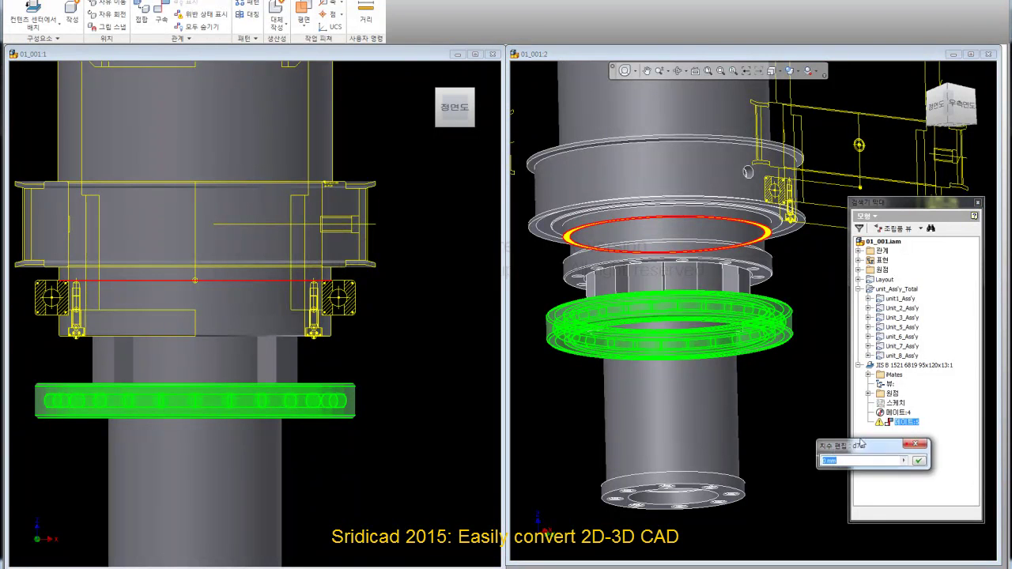
{"action": "left_click_drag", "start_coordinate": [846, 435], "coordinate": [771, 429]}
Step: Delete the broken mate 5 (메이트:5) through Design Doctor
{"action": "right_click", "coordinate": [904, 423]}
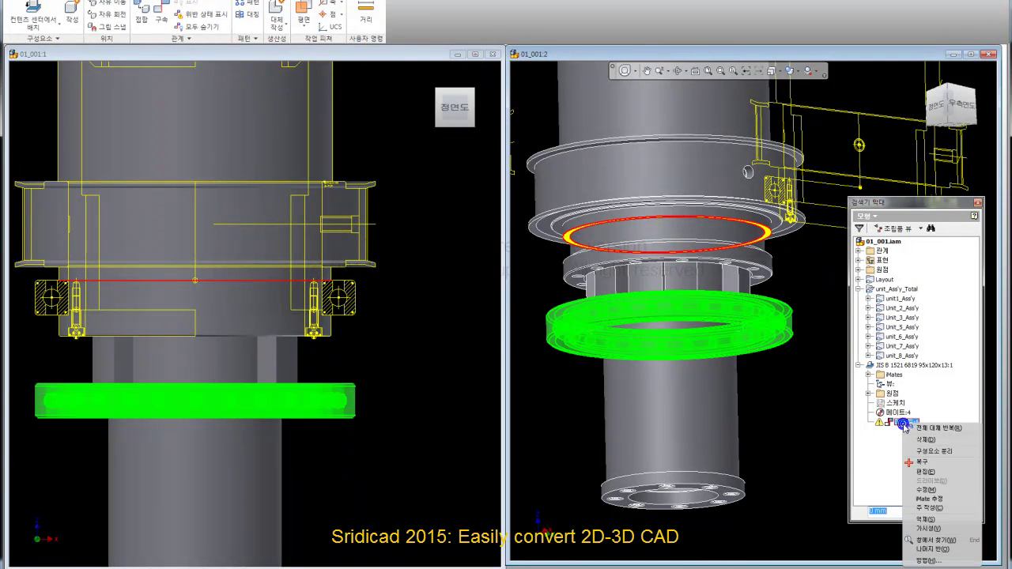
{"action": "left_click", "coordinate": [925, 472]}
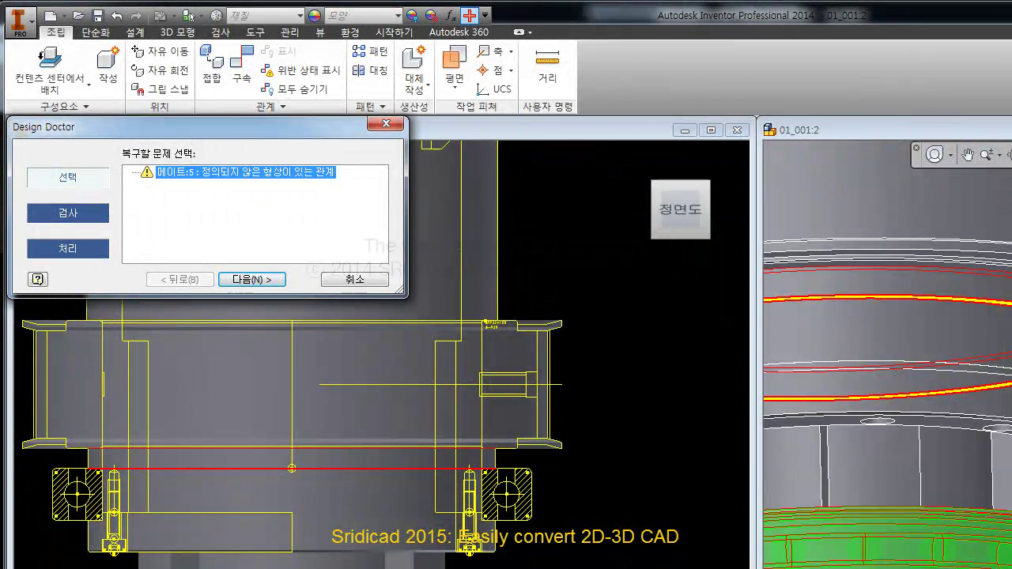
{"action": "left_click", "coordinate": [253, 280]}
{"action": "left_click", "coordinate": [251, 281]}
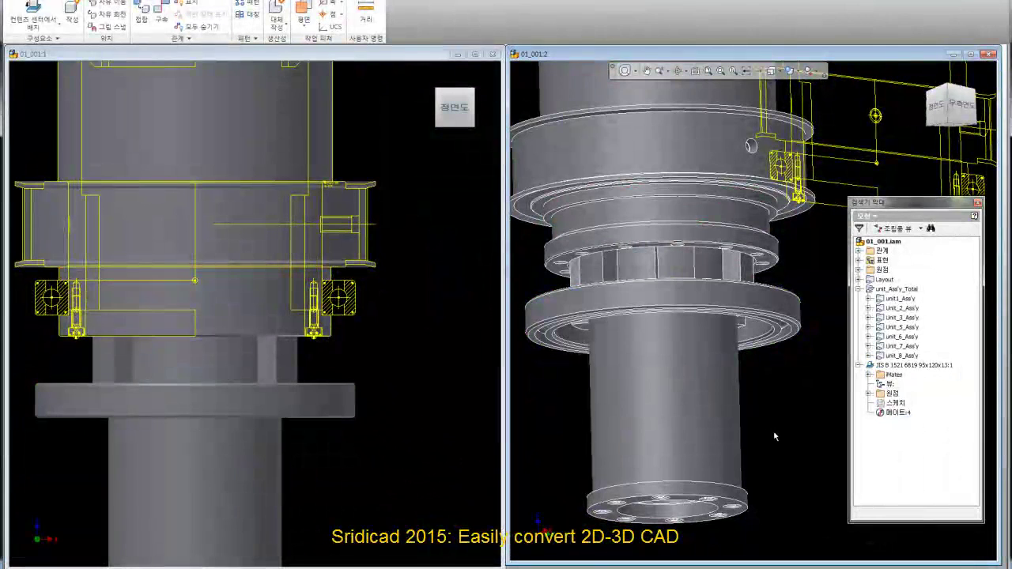
Step: Select the JIS B 1521 6819 bearing ring and delete it from the assembly
{"action": "left_click", "coordinate": [788, 314]}
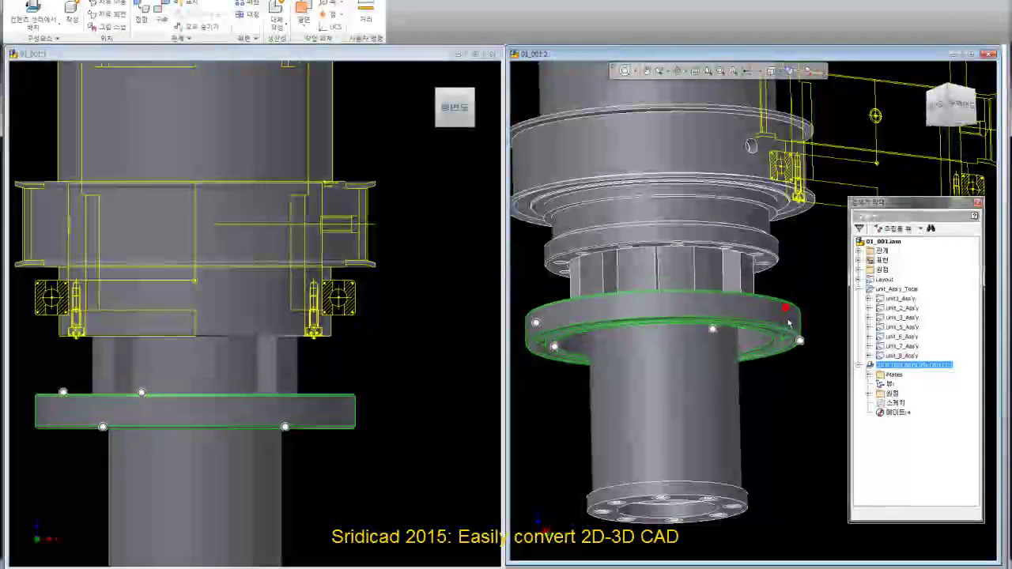
{"action": "left_click", "coordinate": [802, 385]}
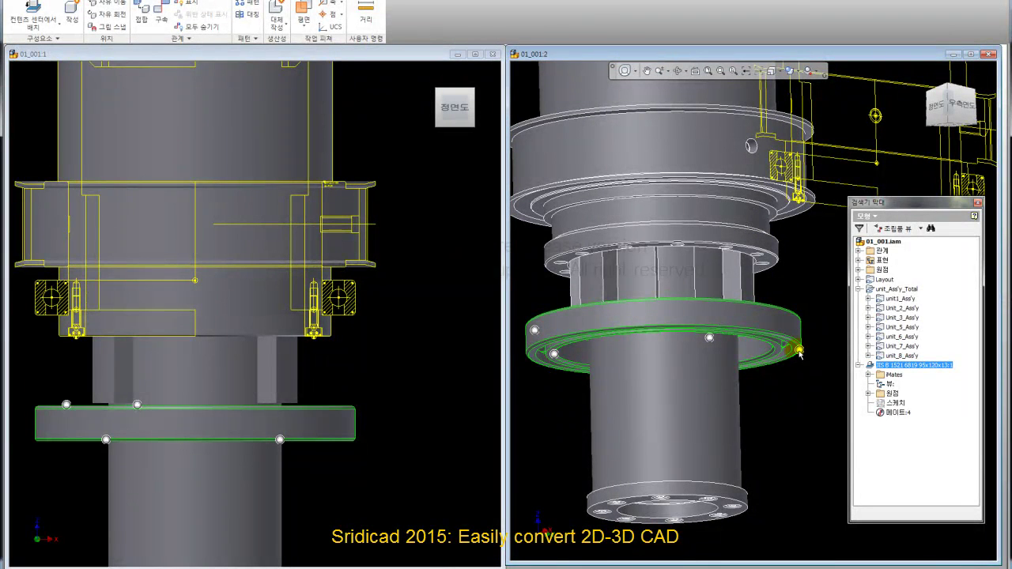
{"action": "left_click", "coordinate": [881, 411]}
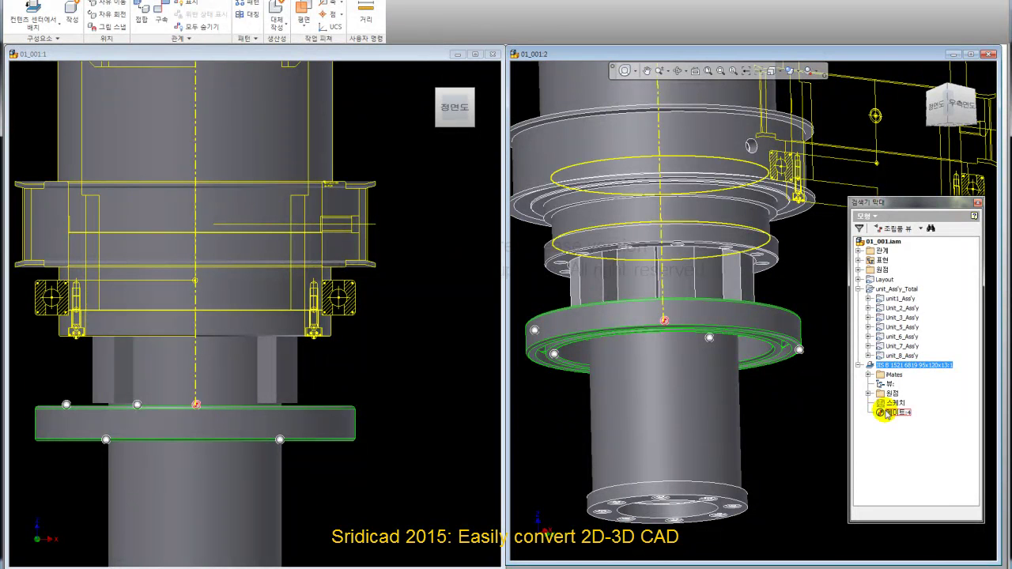
{"action": "left_click", "coordinate": [785, 371]}
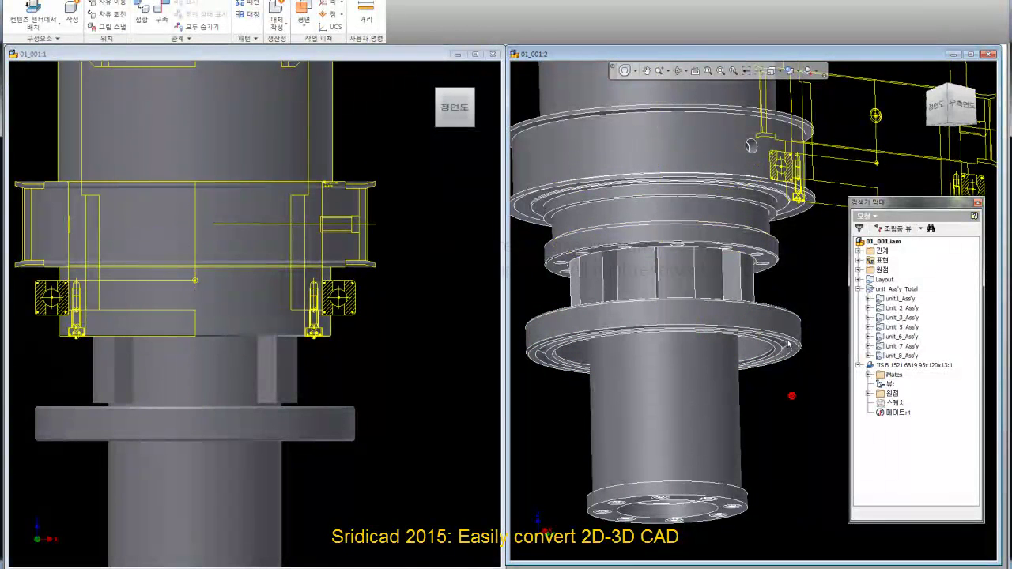
{"action": "left_click", "coordinate": [797, 415]}
{"action": "left_click", "coordinate": [787, 342]}
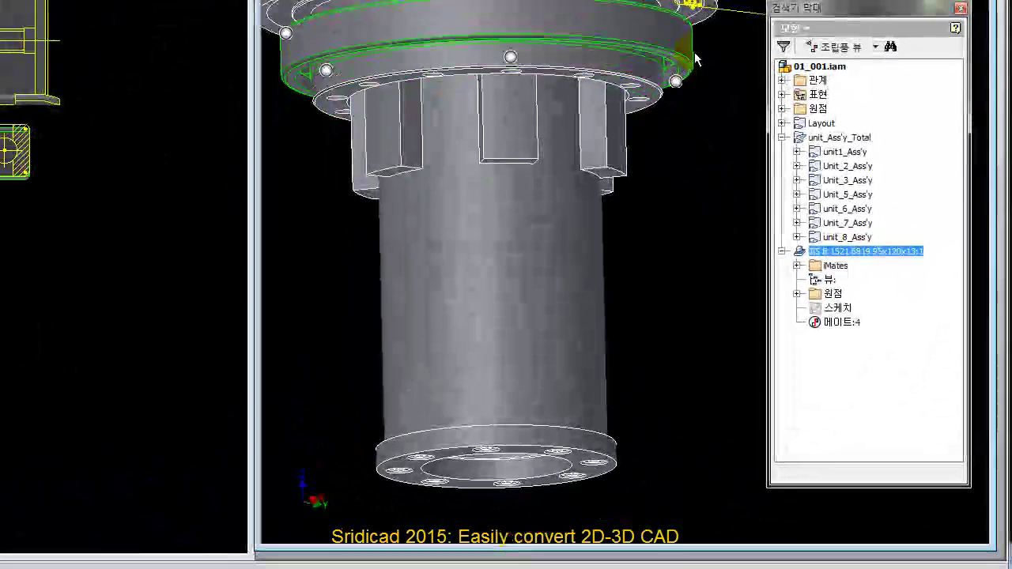
{"action": "left_click", "coordinate": [686, 77]}
{"action": "left_click", "coordinate": [687, 78]}
{"action": "key", "text": "Delete"}
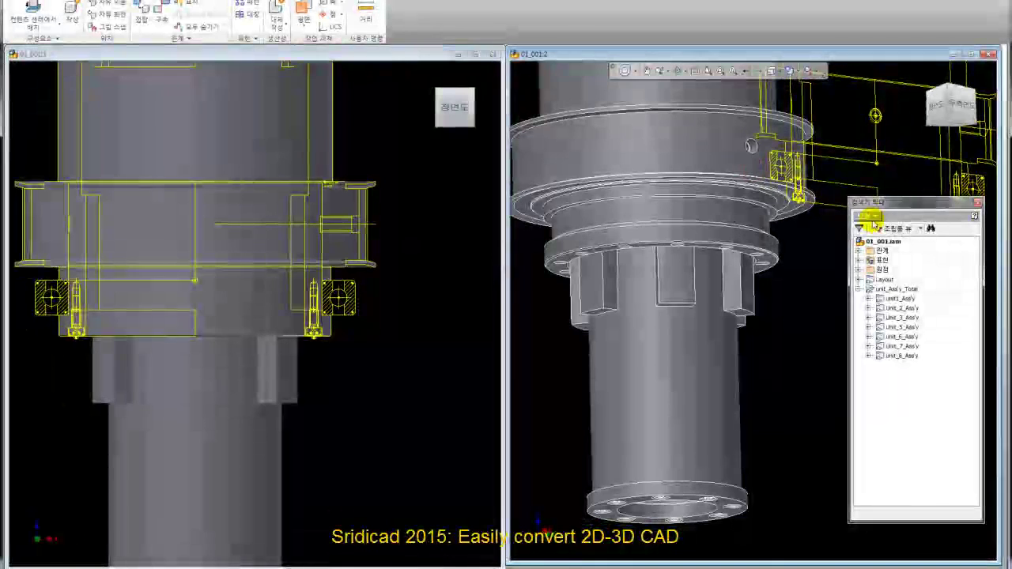
Step: Show the Favorites list and remove the shielded JIS B 1521 bearing from it
{"action": "left_click", "coordinate": [868, 216]}
{"action": "left_click", "coordinate": [886, 241]}
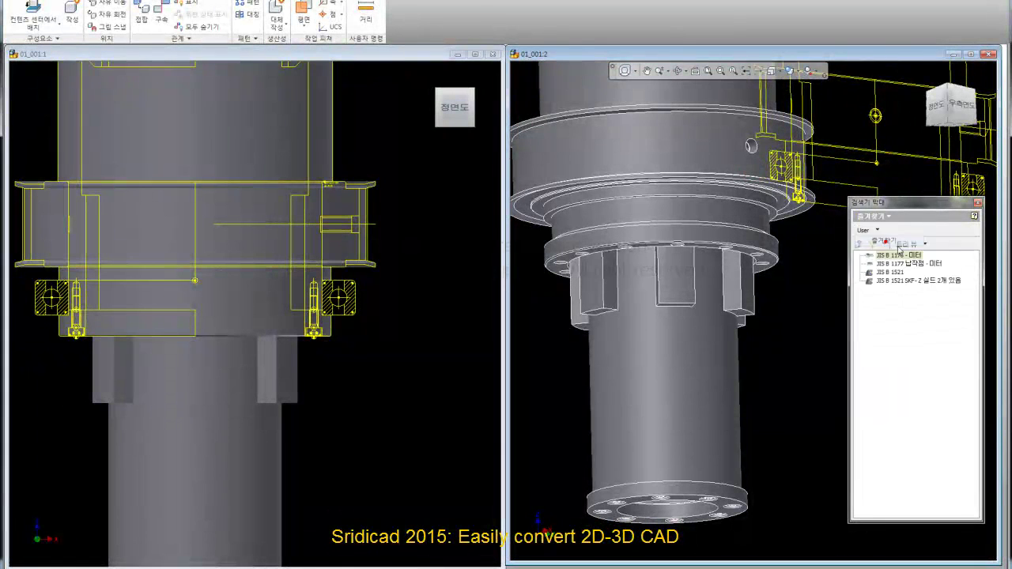
{"action": "right_click", "coordinate": [893, 284]}
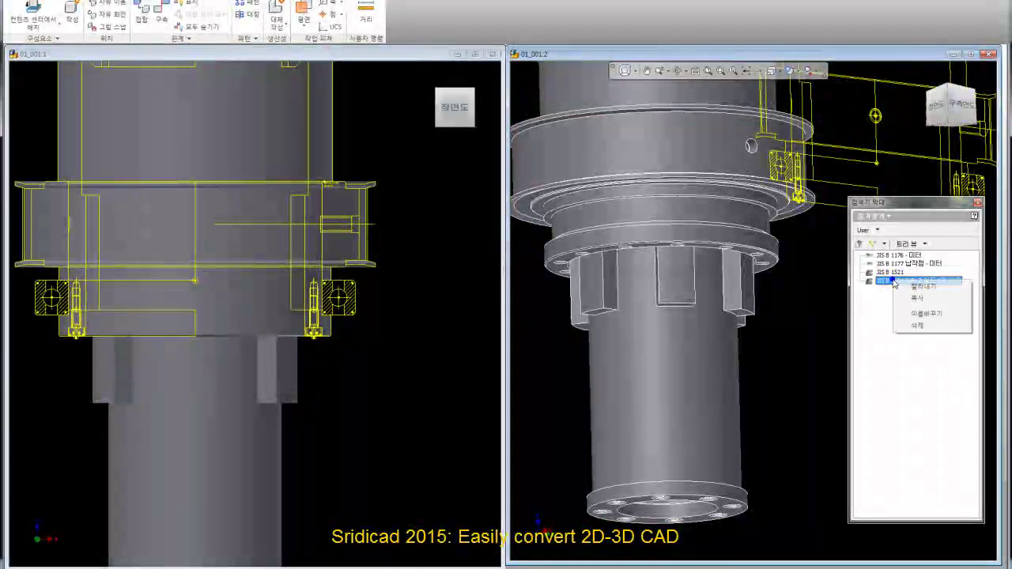
{"action": "left_click", "coordinate": [921, 326]}
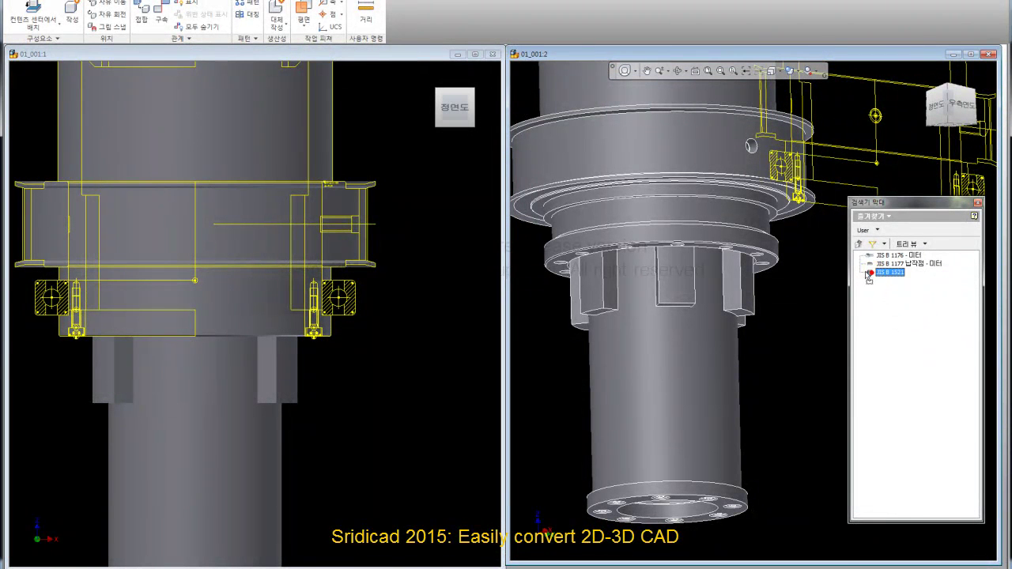
Step: Auto Drop a JIS B 1521 bearing onto the column collar and confirm size 6819
{"action": "left_click_drag", "start_coordinate": [801, 247], "coordinate": [779, 234]}
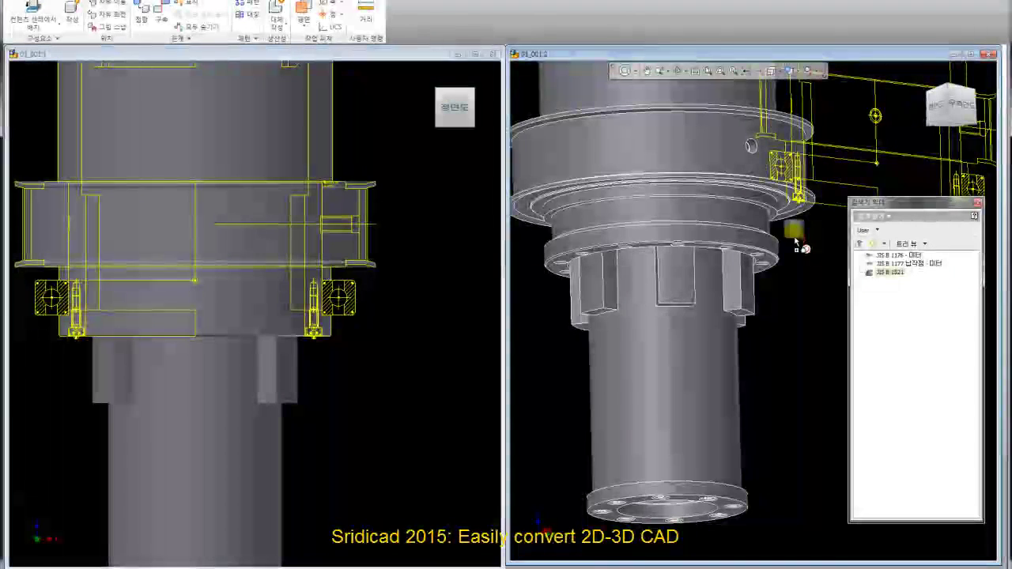
{"action": "mouse_move", "coordinate": [779, 234]}
{"action": "left_mouse_down"}
{"action": "mouse_move", "coordinate": [840, 254]}
{"action": "mouse_move", "coordinate": [764, 224]}
{"action": "left_mouse_up"}
{"action": "scroll", "coordinate": [820, 285], "scroll_direction": "up", "scroll_amount": 3}
{"action": "scroll", "coordinate": [779, 273], "scroll_direction": "up", "scroll_amount": 2}
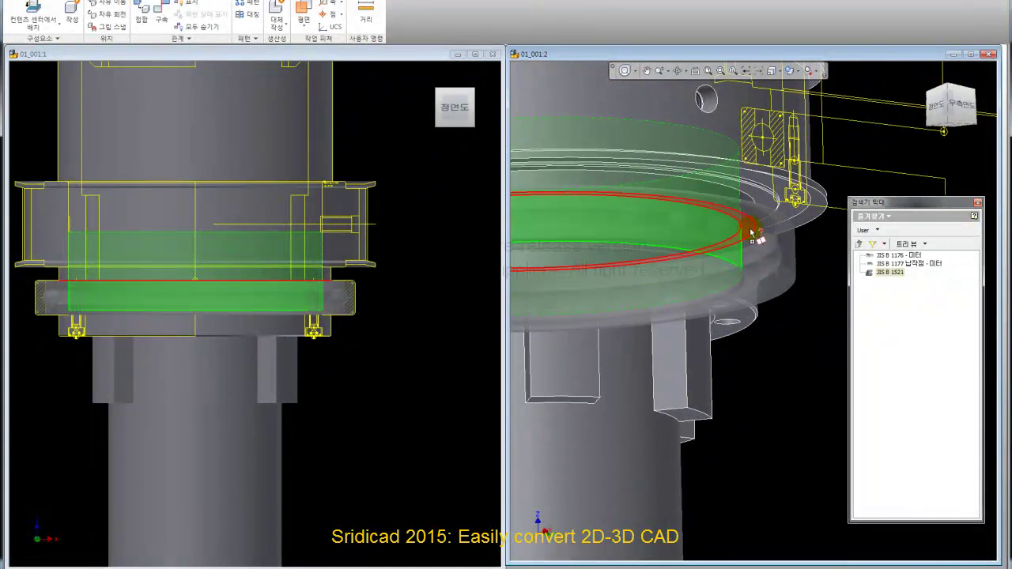
{"action": "left_click", "coordinate": [752, 232]}
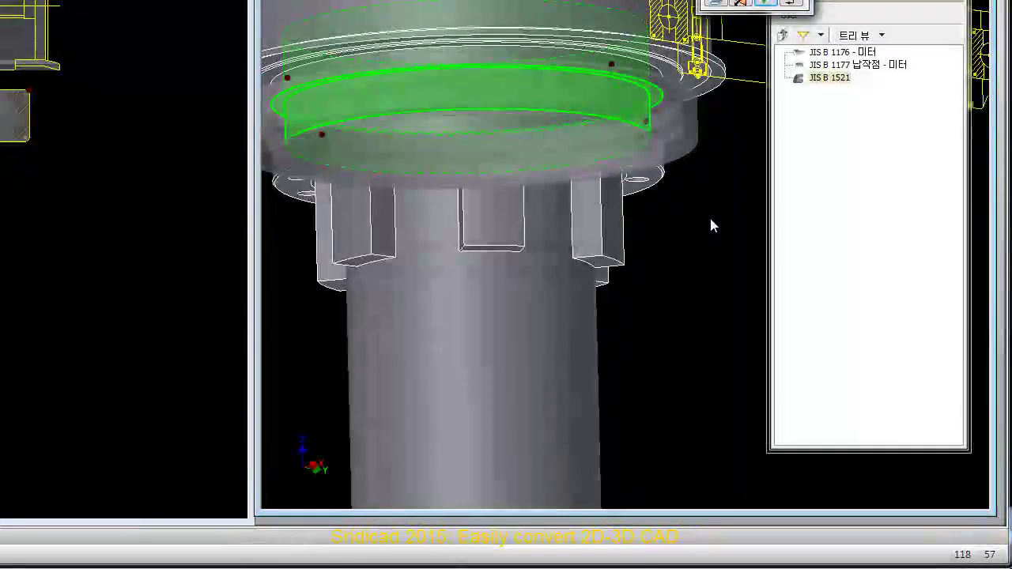
{"action": "left_click", "coordinate": [715, 4]}
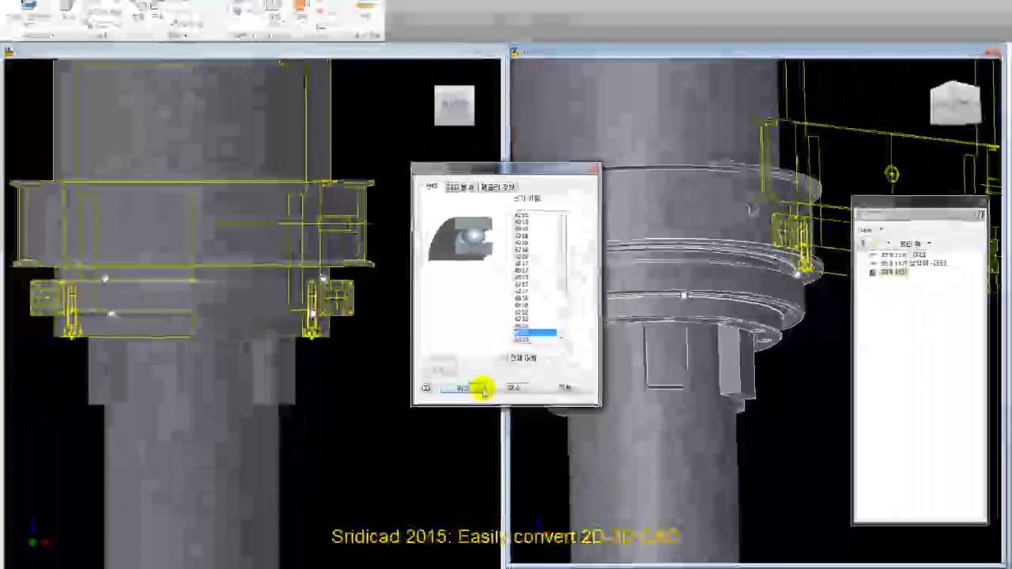
{"action": "left_click", "coordinate": [442, 438]}
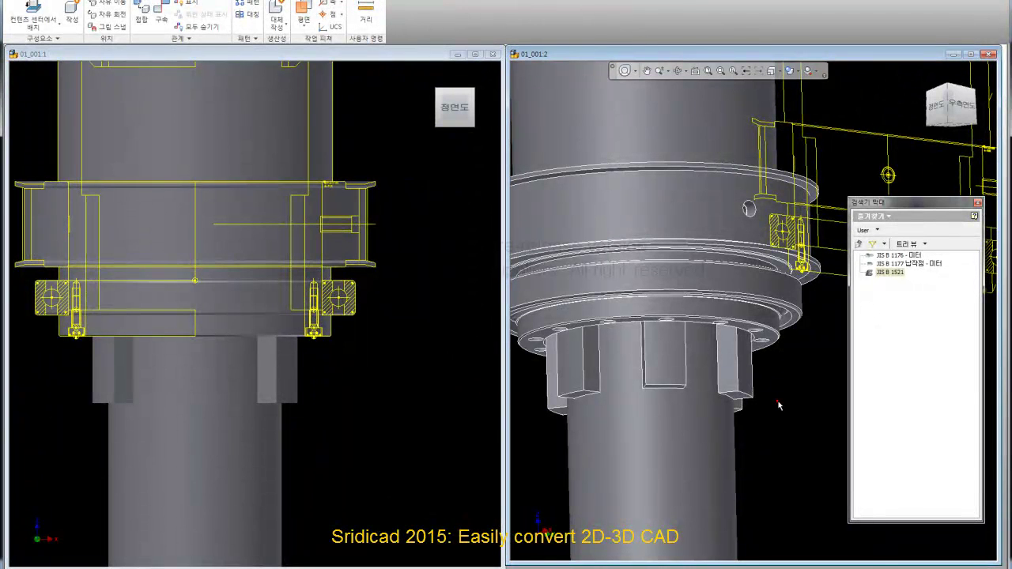
{"action": "scroll", "coordinate": [329, 300], "scroll_direction": "up", "scroll_amount": 5}
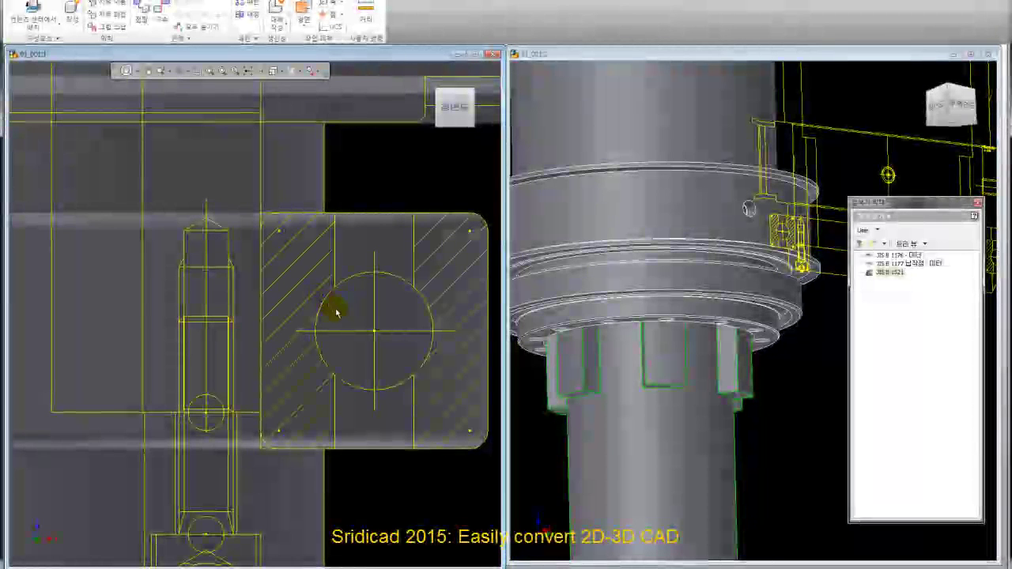
{"action": "scroll", "coordinate": [335, 313], "scroll_direction": "down", "scroll_amount": 3}
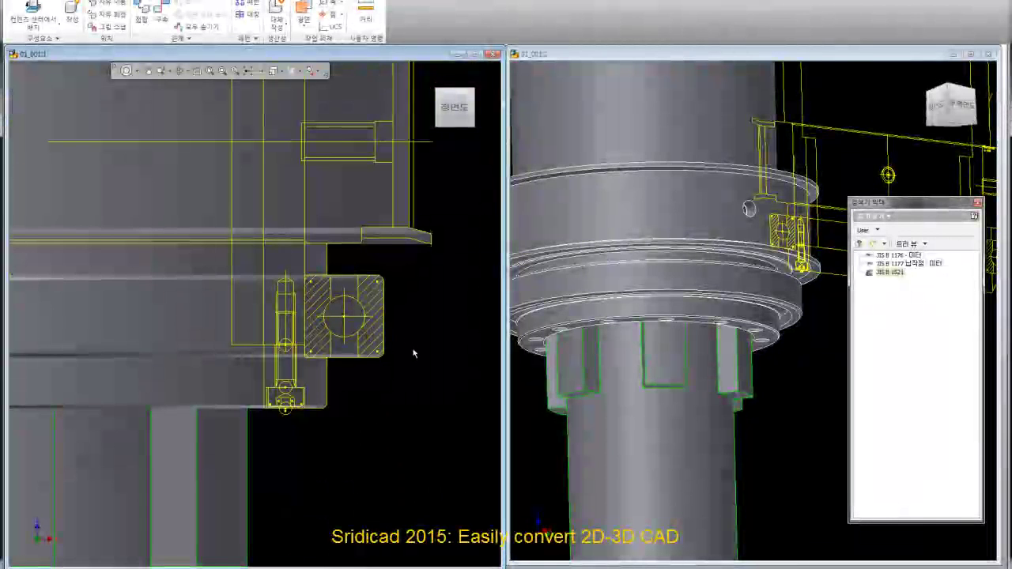
{"action": "scroll", "coordinate": [412, 353], "scroll_direction": "down", "scroll_amount": 3}
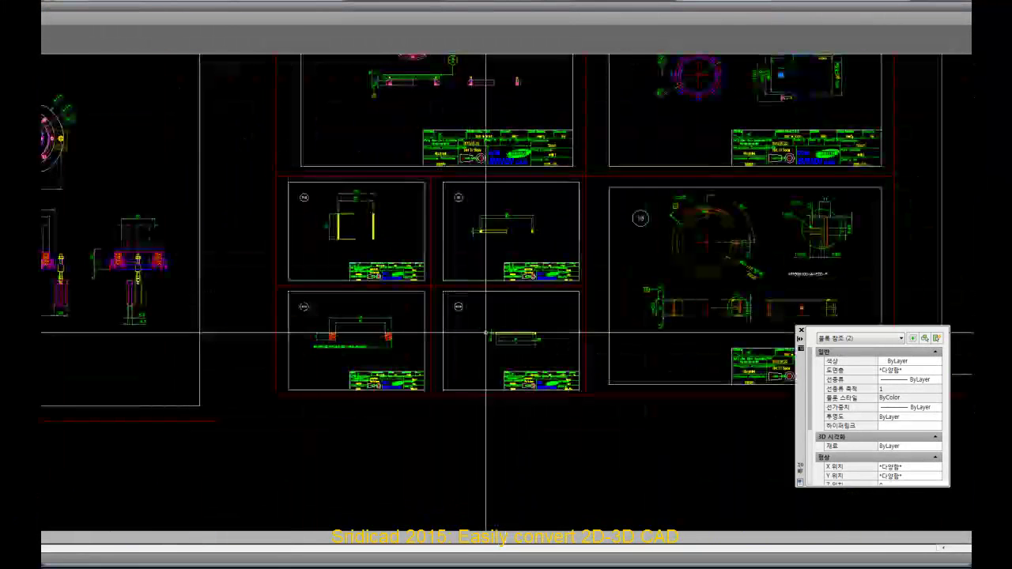
Step: Zoom and pan the AutoCAD layout to inspect the UNIT8 section views with balloons P12, P14 and 18
{"action": "scroll", "coordinate": [432, 401], "scroll_direction": "up", "scroll_amount": 1}
{"action": "scroll", "coordinate": [432, 401], "scroll_direction": "up", "scroll_amount": 1}
{"action": "scroll", "coordinate": [432, 401], "scroll_direction": "up", "scroll_amount": 1}
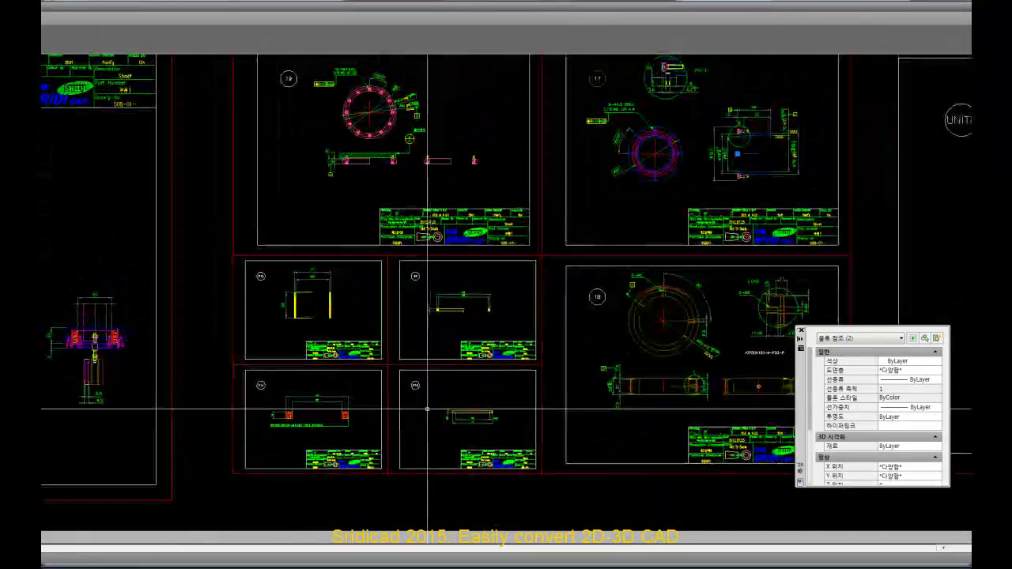
{"action": "scroll", "coordinate": [432, 401], "scroll_direction": "up", "scroll_amount": 2}
{"action": "scroll", "coordinate": [441, 402], "scroll_direction": "up", "scroll_amount": 1}
{"action": "scroll", "coordinate": [463, 413], "scroll_direction": "up", "scroll_amount": 1}
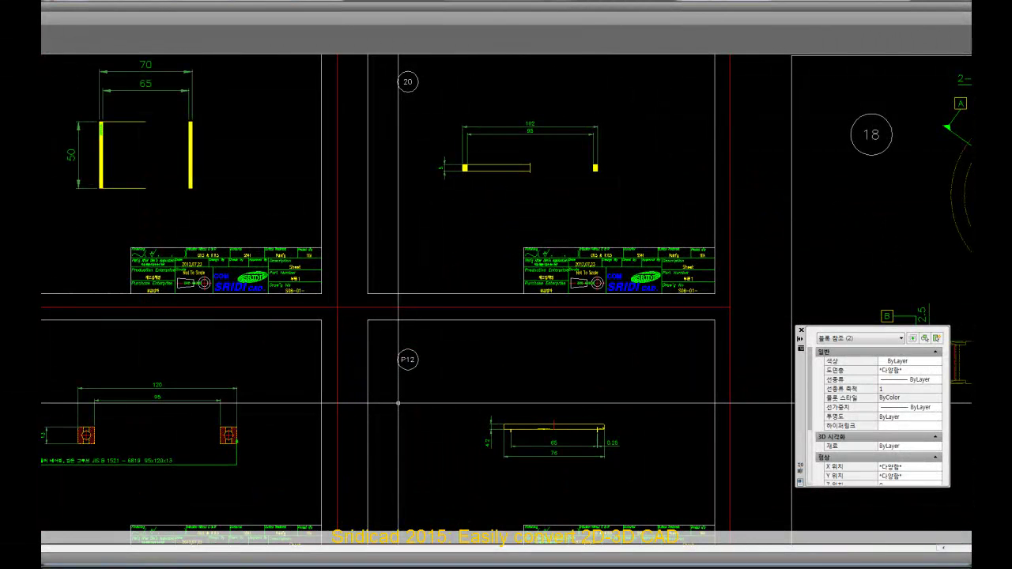
{"action": "scroll", "coordinate": [398, 403], "scroll_direction": "down", "scroll_amount": 1}
{"action": "scroll", "coordinate": [398, 403], "scroll_direction": "down", "scroll_amount": 1}
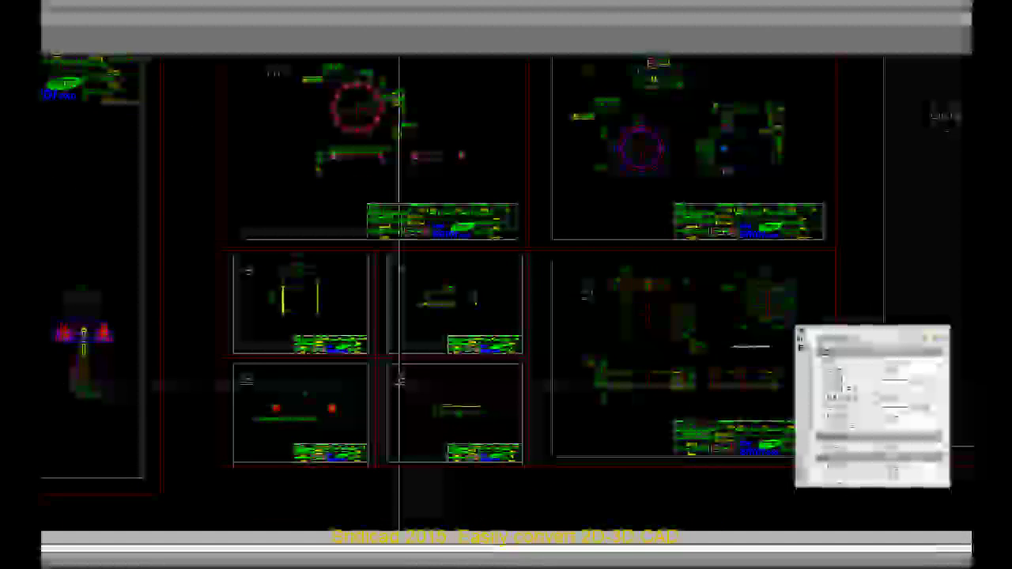
{"action": "middle_click_drag", "start_coordinate": [445, 369], "coordinate": [395, 372]}
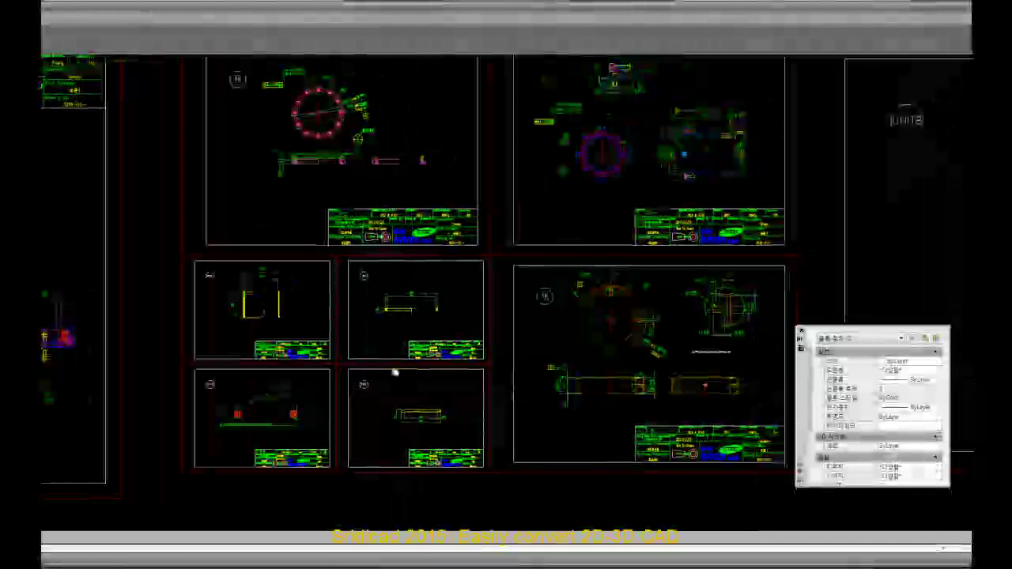
{"action": "scroll", "coordinate": [395, 372], "scroll_direction": "up", "scroll_amount": 5}
{"action": "scroll", "coordinate": [327, 334], "scroll_direction": "up", "scroll_amount": 1}
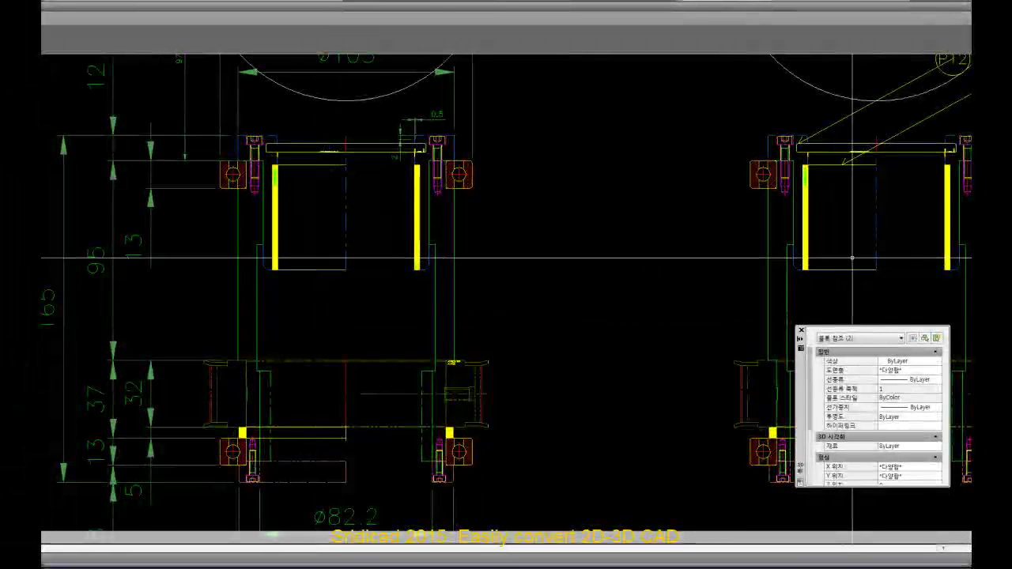
{"action": "middle_click_drag", "start_coordinate": [870, 257], "coordinate": [260, 267]}
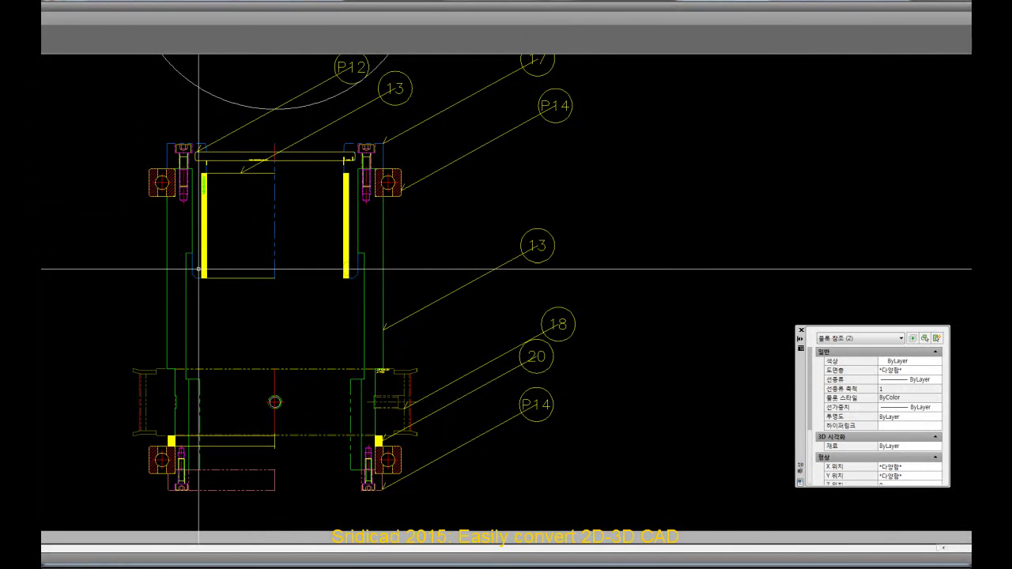
{"action": "scroll", "coordinate": [260, 266], "scroll_direction": "down", "scroll_amount": 5}
{"action": "scroll", "coordinate": [382, 294], "scroll_direction": "down", "scroll_amount": 2}
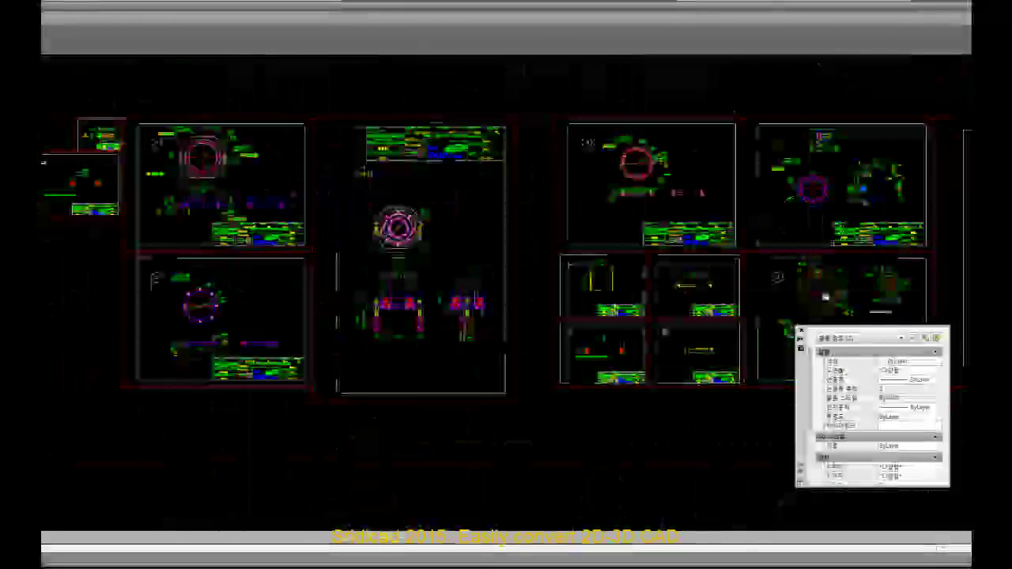
{"action": "scroll", "coordinate": [276, 327], "scroll_direction": "up", "scroll_amount": 2}
{"action": "middle_click_drag", "start_coordinate": [870, 277], "coordinate": [429, 276]}
{"action": "scroll", "coordinate": [402, 301], "scroll_direction": "up", "scroll_amount": 2}
{"action": "scroll", "coordinate": [444, 305], "scroll_direction": "up", "scroll_amount": 2}
{"action": "scroll", "coordinate": [444, 304], "scroll_direction": "up", "scroll_amount": 2}
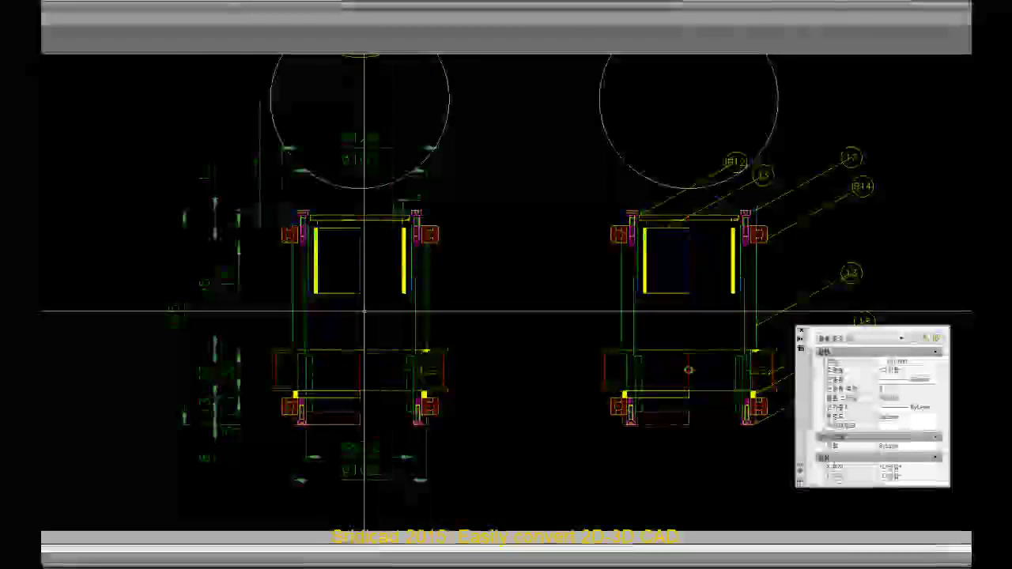
{"action": "scroll", "coordinate": [440, 305], "scroll_direction": "up", "scroll_amount": 2}
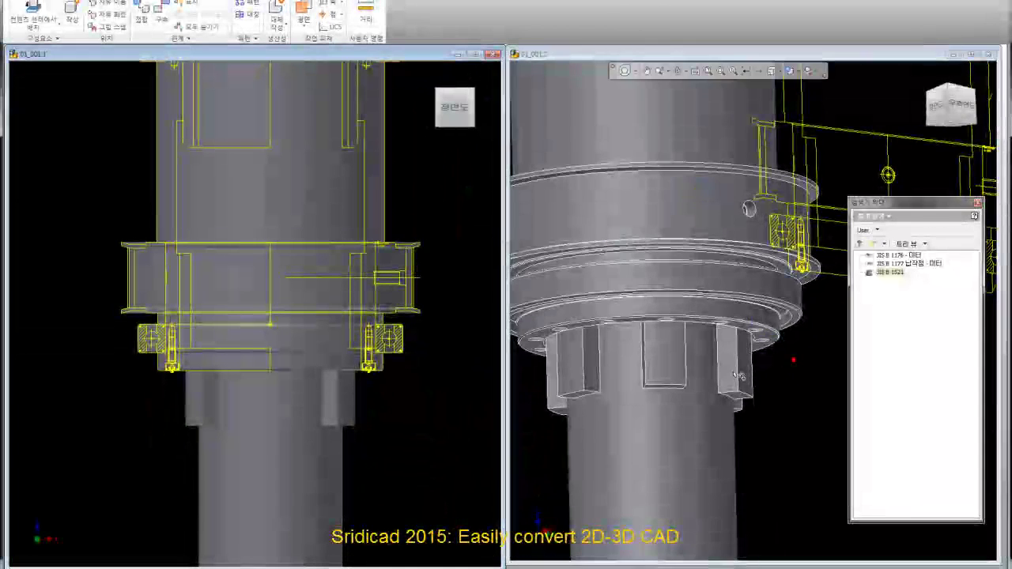
Step: Turn the view to the upper shaft collar and drag in a JIS B 1521 bearing from Favorites
{"action": "middle_click_drag", "start_coordinate": [801, 362], "coordinate": [726, 206], "text": "shift"}
{"action": "scroll", "coordinate": [726, 206], "scroll_direction": "up", "scroll_amount": 5}
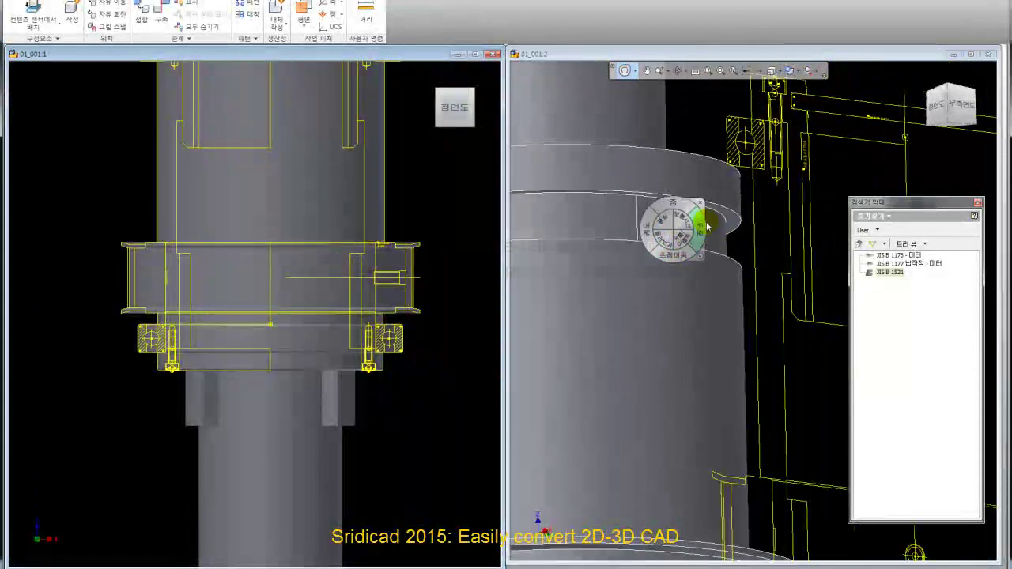
{"action": "left_click_drag", "start_coordinate": [666, 232], "coordinate": [708, 229]}
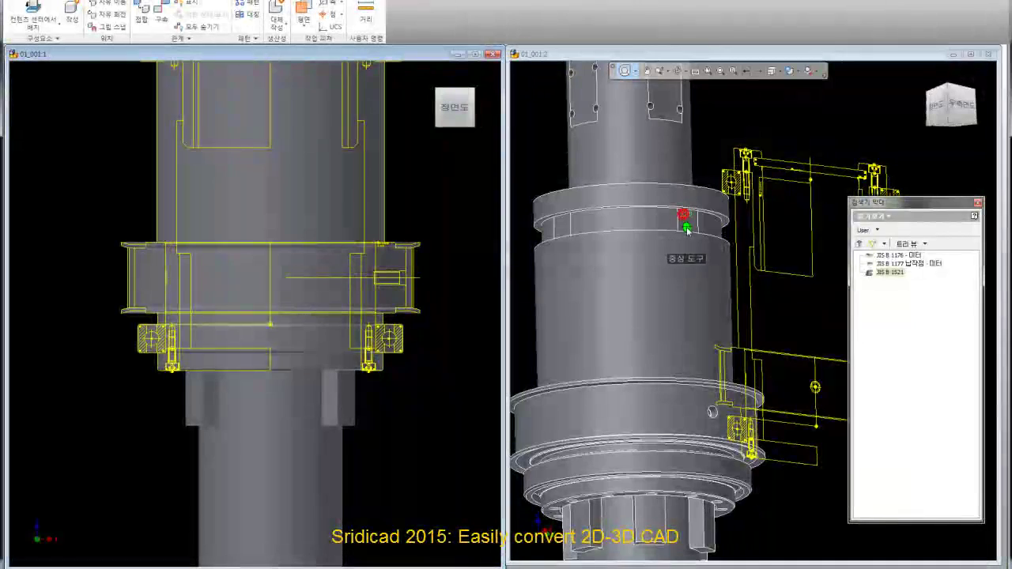
{"action": "left_click", "coordinate": [686, 230]}
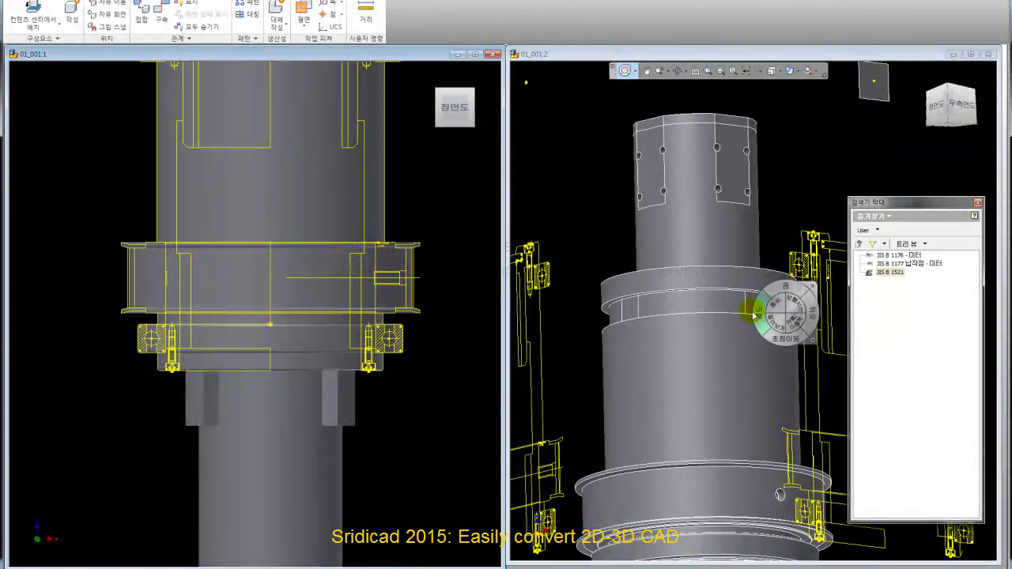
{"action": "mouse_move", "coordinate": [756, 324]}
{"action": "left_mouse_down"}
{"action": "mouse_move", "coordinate": [797, 338]}
{"action": "mouse_move", "coordinate": [722, 308]}
{"action": "mouse_move", "coordinate": [773, 338]}
{"action": "mouse_move", "coordinate": [772, 325]}
{"action": "mouse_move", "coordinate": [755, 338]}
{"action": "mouse_move", "coordinate": [771, 336]}
{"action": "left_mouse_up"}
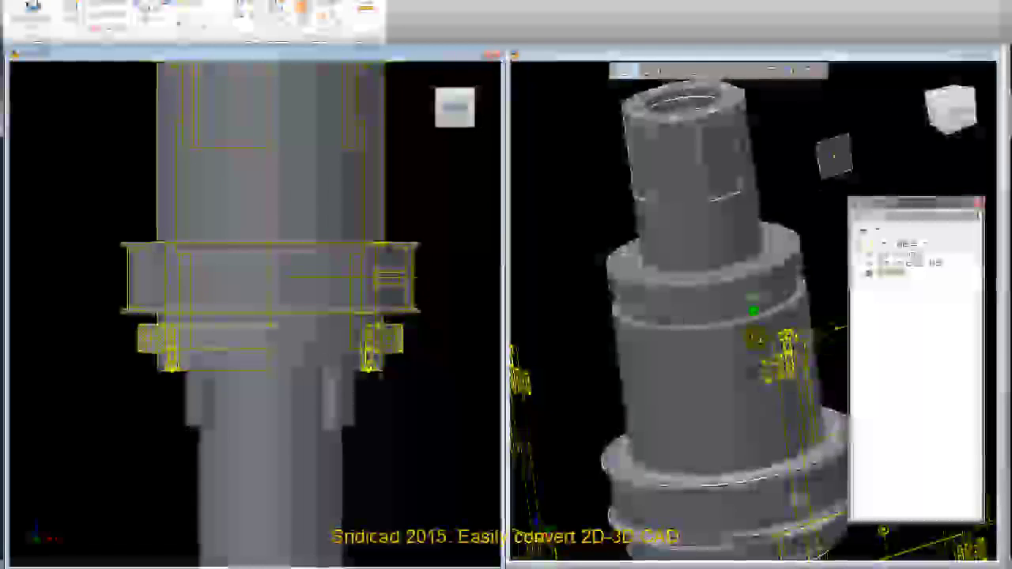
{"action": "left_click", "coordinate": [793, 310]}
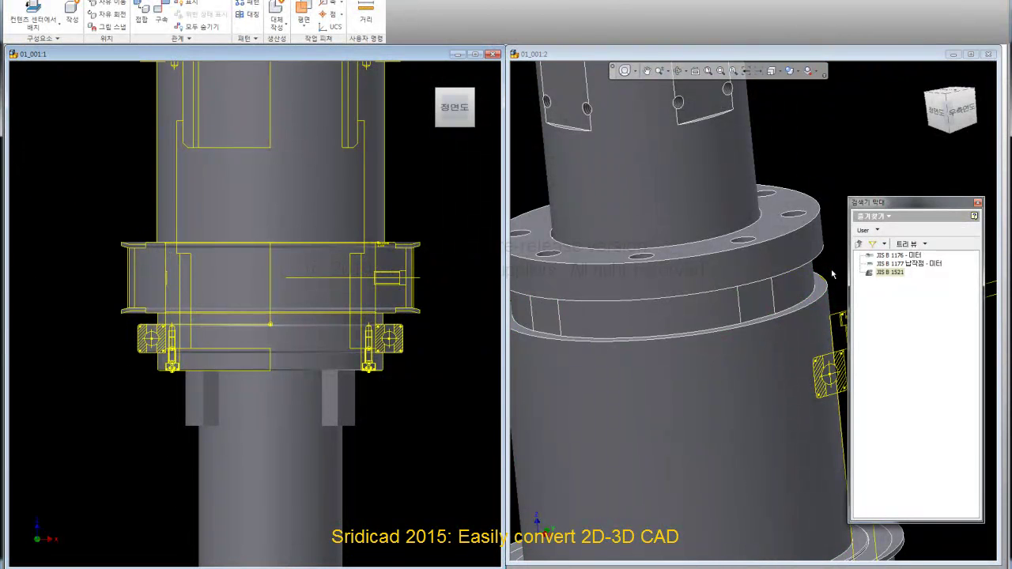
{"action": "left_click", "coordinate": [886, 272]}
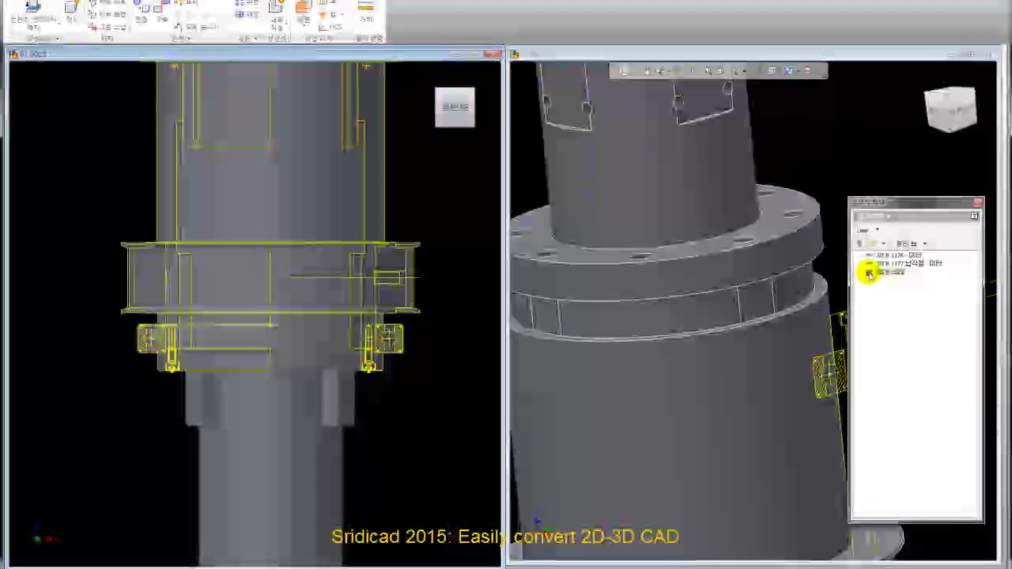
{"action": "left_click_drag", "start_coordinate": [836, 274], "coordinate": [803, 288]}
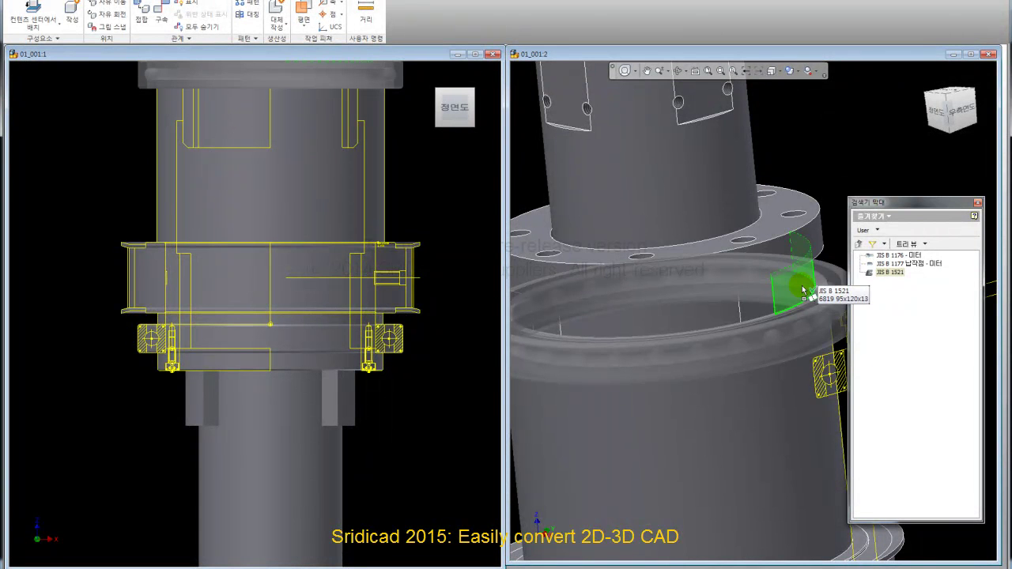
Step: Snap a second JIS B 1521 6819 bearing onto the upper ring and commit it
{"action": "left_click_drag", "start_coordinate": [804, 289], "coordinate": [808, 301]}
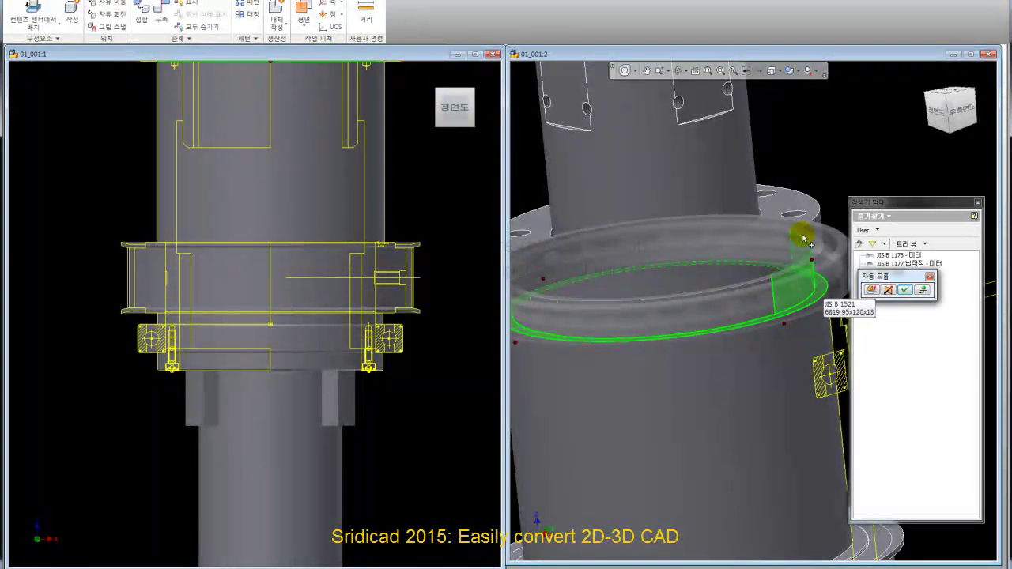
{"action": "scroll", "coordinate": [735, 221], "scroll_direction": "down", "scroll_amount": 3}
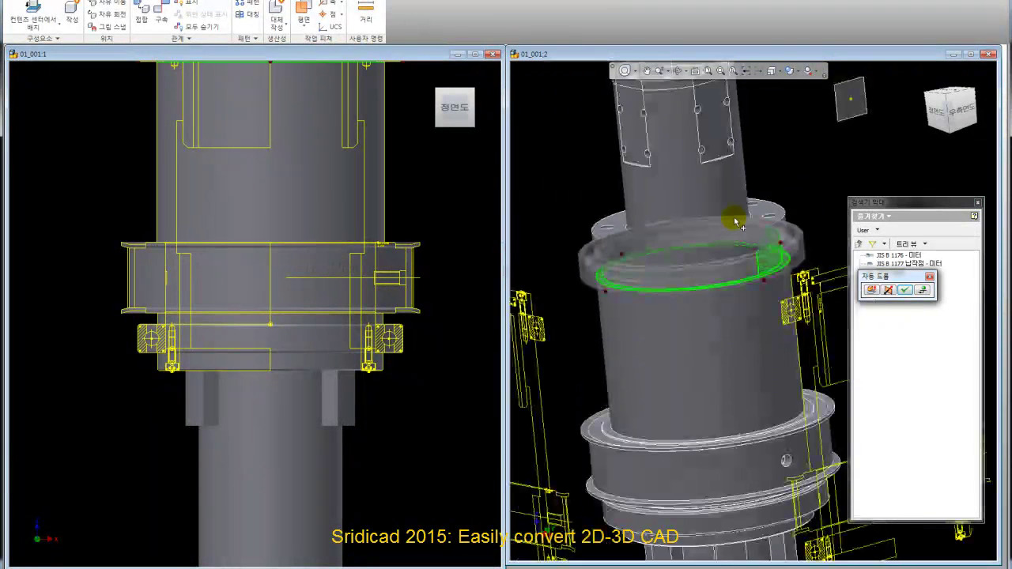
{"action": "left_click", "coordinate": [921, 290]}
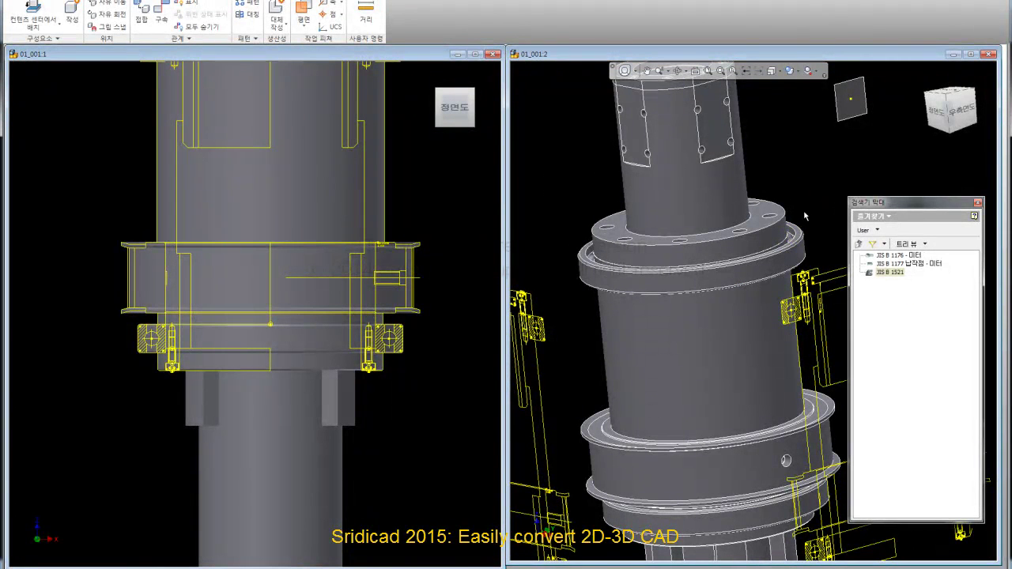
Step: Orbit and zoom onto the flange's new bearing, then show the Model tree in the browser
{"action": "left_click", "coordinate": [626, 72]}
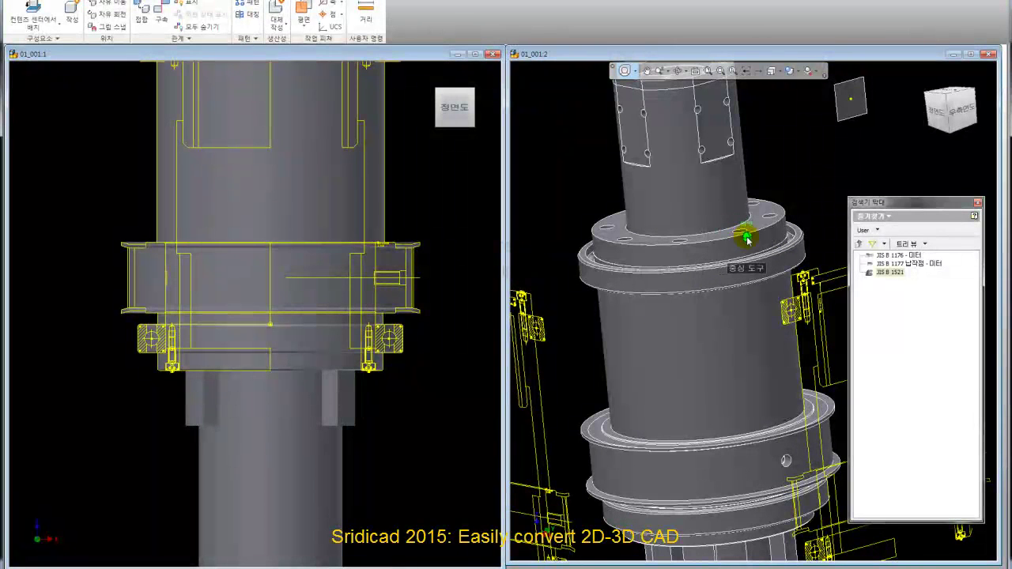
{"action": "left_click", "coordinate": [748, 240]}
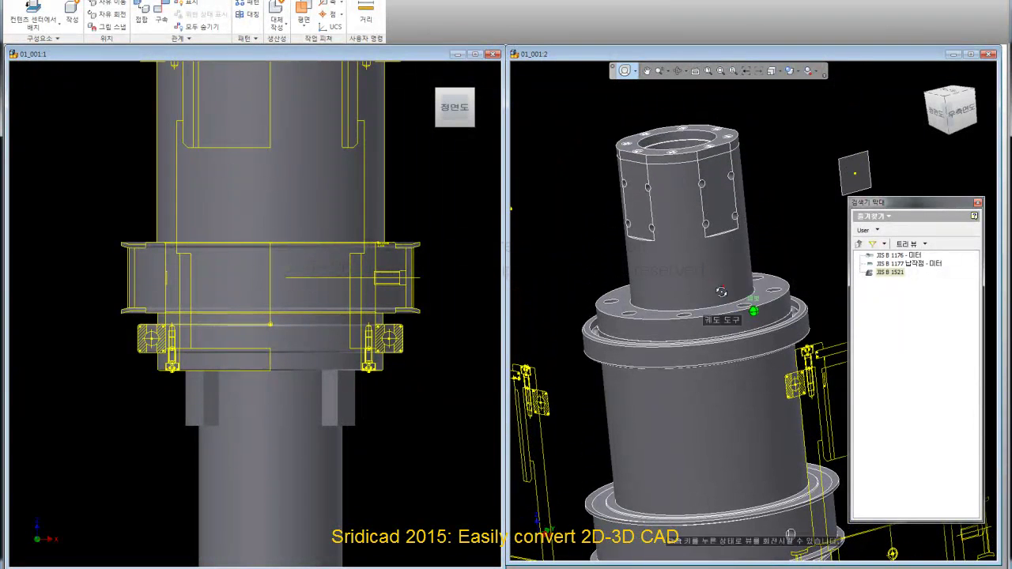
{"action": "left_click_drag", "start_coordinate": [721, 291], "coordinate": [716, 301]}
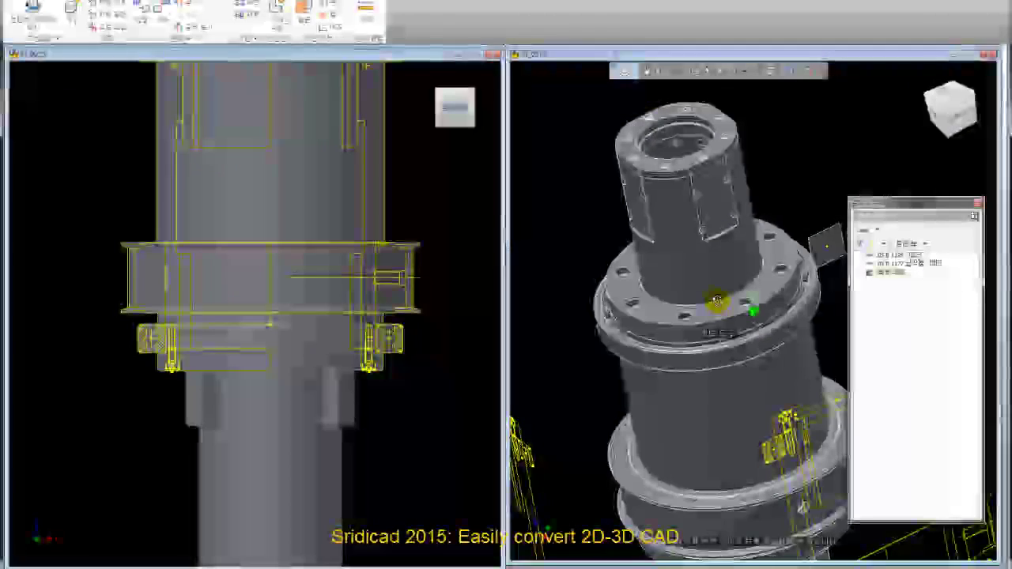
{"action": "key", "text": "shift+w"}
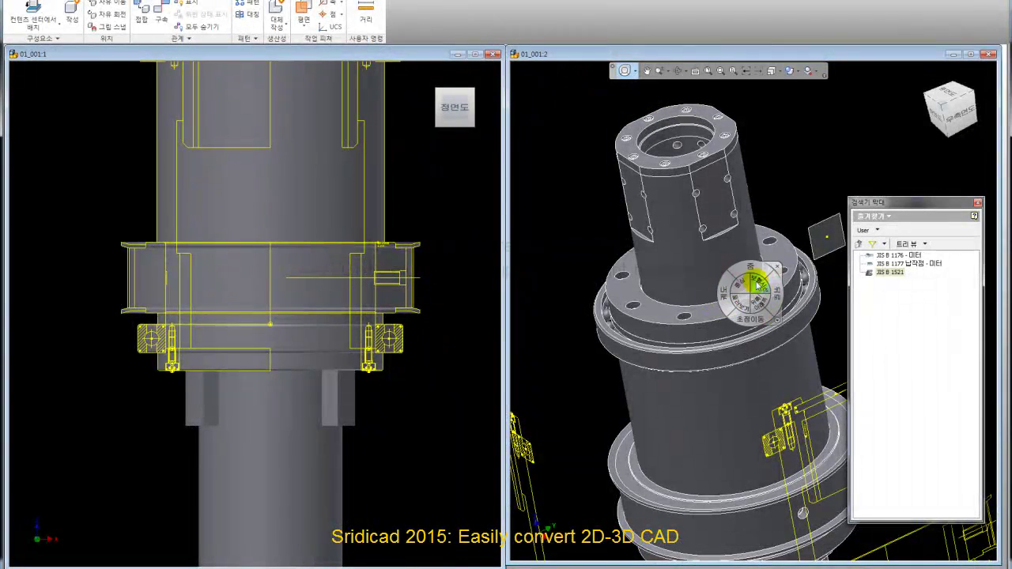
{"action": "left_click_drag", "start_coordinate": [754, 311], "coordinate": [779, 296]}
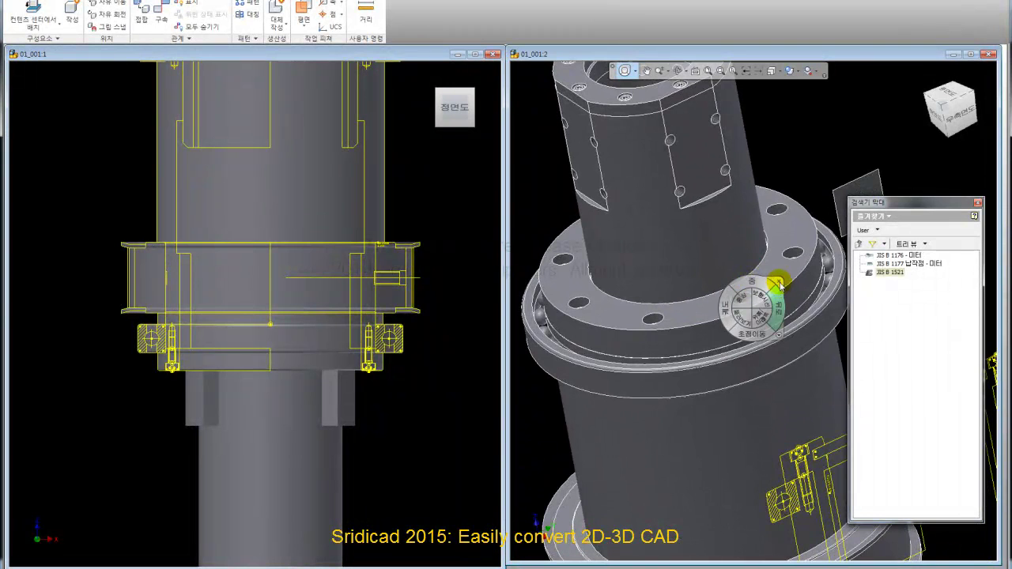
{"action": "left_click", "coordinate": [779, 283]}
{"action": "left_click", "coordinate": [887, 215]}
{"action": "left_click", "coordinate": [880, 229]}
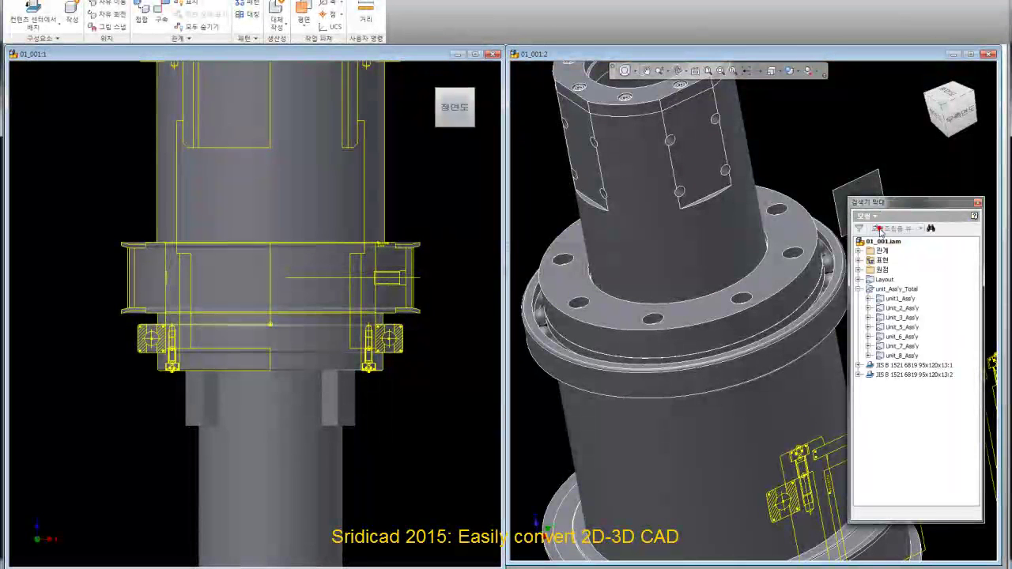
Step: Hide Unit_6_Ass'y and re-centre the view on the top flange and bearing ring
{"action": "left_click", "coordinate": [908, 341]}
{"action": "right_click", "coordinate": [909, 342]}
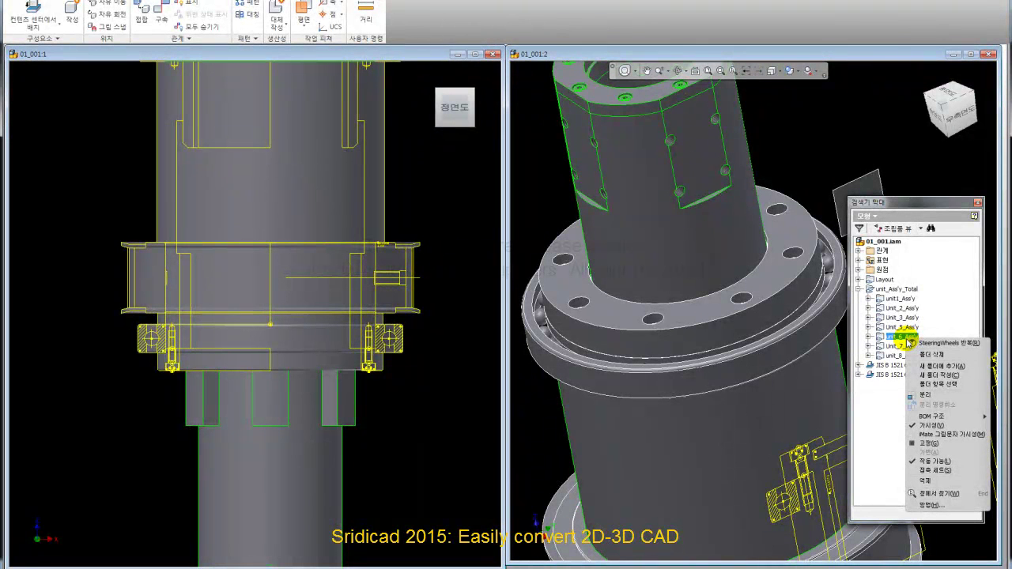
{"action": "left_click", "coordinate": [938, 425]}
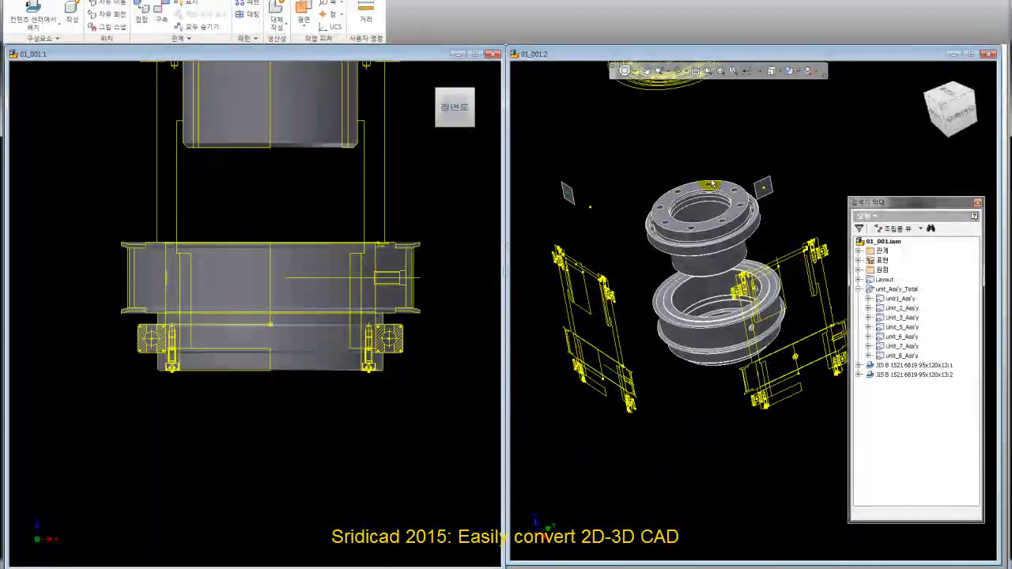
{"action": "scroll", "coordinate": [712, 185], "scroll_direction": "up", "scroll_amount": 5}
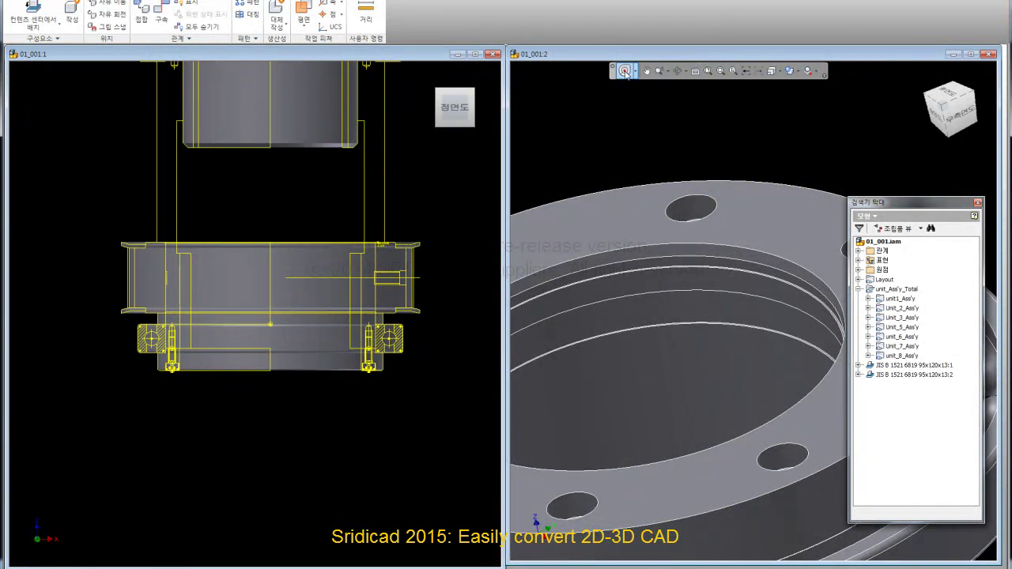
{"action": "left_click", "coordinate": [625, 73]}
{"action": "mouse_move", "coordinate": [719, 263]}
{"action": "left_mouse_down"}
{"action": "mouse_move", "coordinate": [711, 310]}
{"action": "mouse_move", "coordinate": [701, 245]}
{"action": "left_mouse_up"}
{"action": "key", "text": "Escape"}
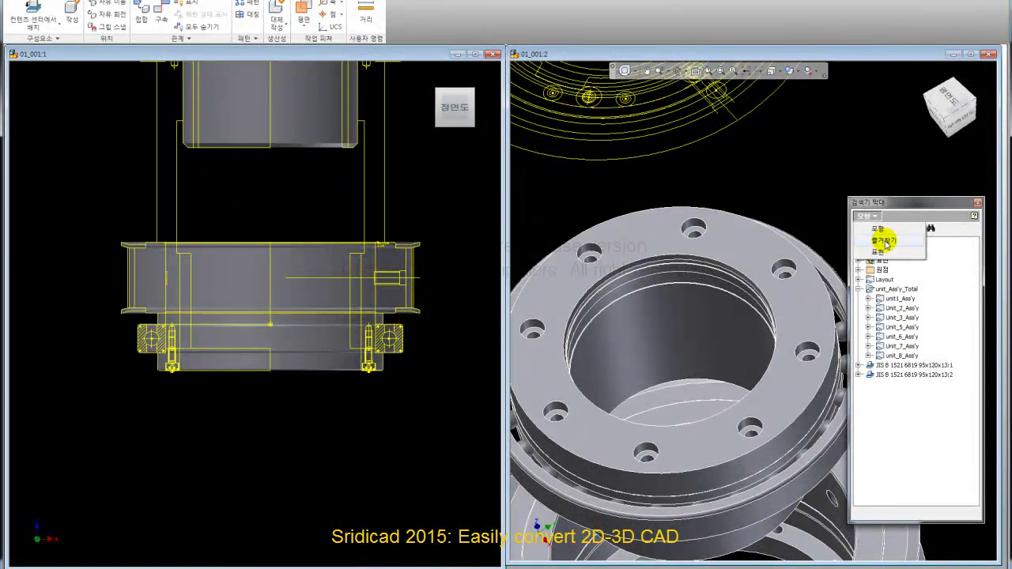
Step: Show the Favorites parts list and flip the front view upside down
{"action": "left_click", "coordinate": [885, 240]}
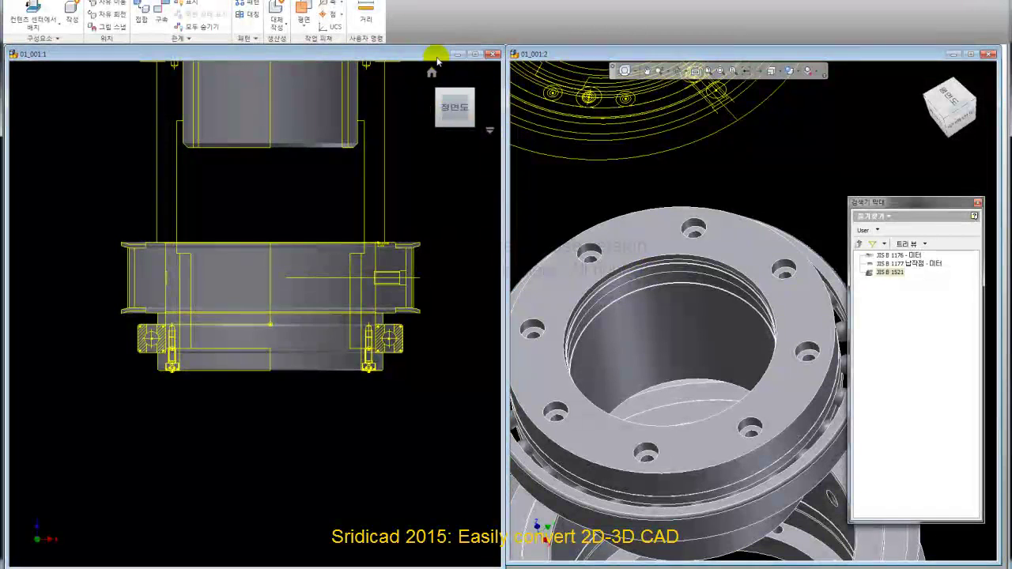
{"action": "left_click", "coordinate": [436, 52]}
{"action": "scroll", "coordinate": [355, 341], "scroll_direction": "up", "scroll_amount": 5}
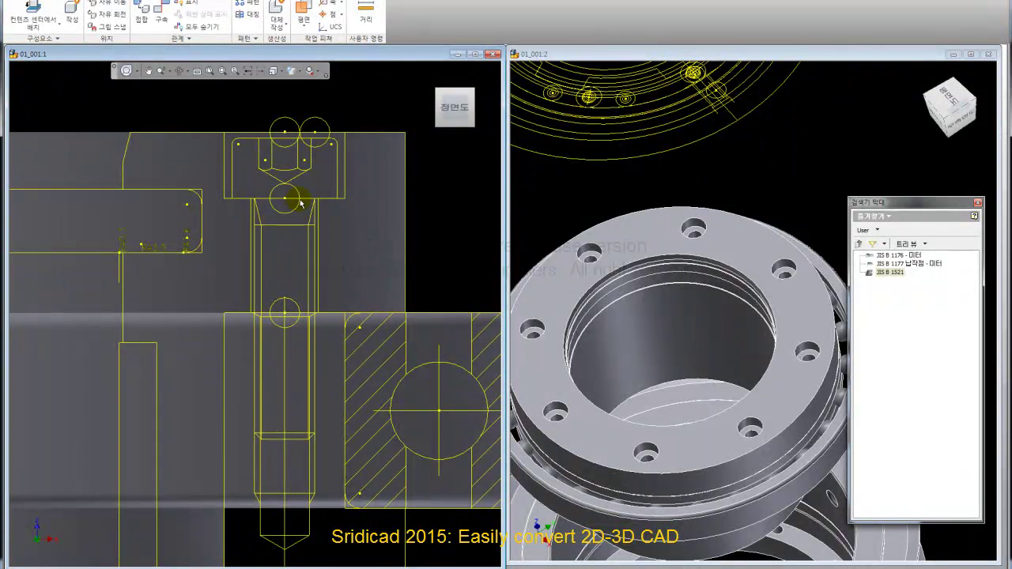
Step: Drag a JIS B 1176 hex socket bolt onto the flange, previewing it over a bolt hole
{"action": "left_click_drag", "start_coordinate": [870, 256], "coordinate": [761, 425]}
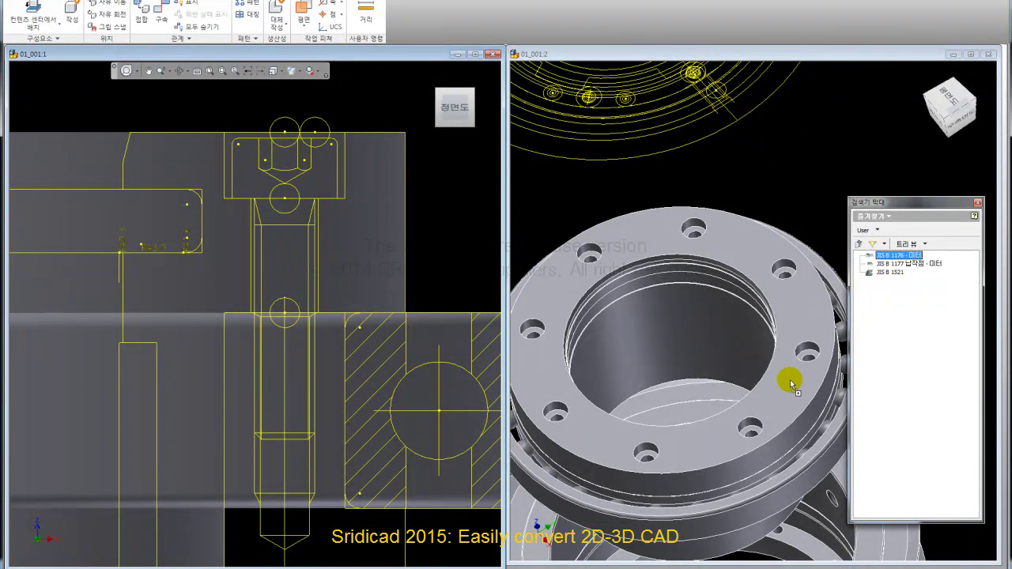
{"action": "left_click", "coordinate": [753, 433]}
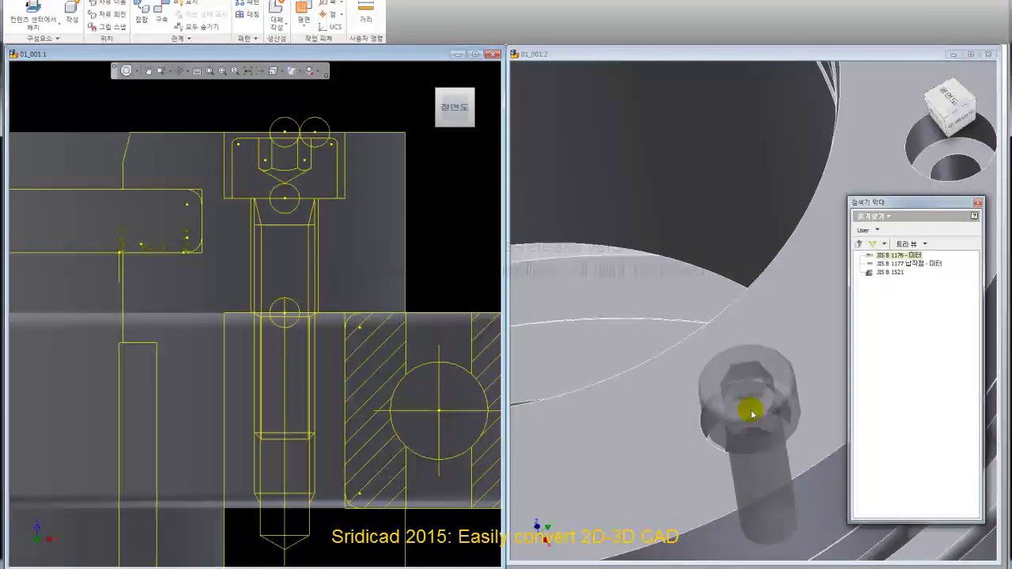
{"action": "scroll", "coordinate": [736, 411], "scroll_direction": "down", "scroll_amount": 3}
{"action": "scroll", "coordinate": [796, 308], "scroll_direction": "up", "scroll_amount": 3}
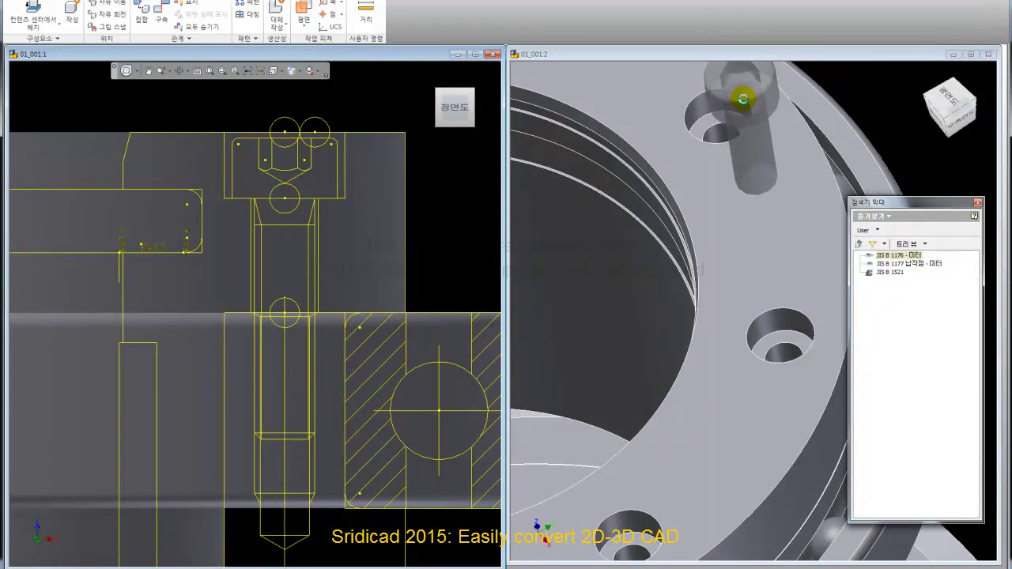
{"action": "scroll", "coordinate": [725, 130], "scroll_direction": "down", "scroll_amount": 5}
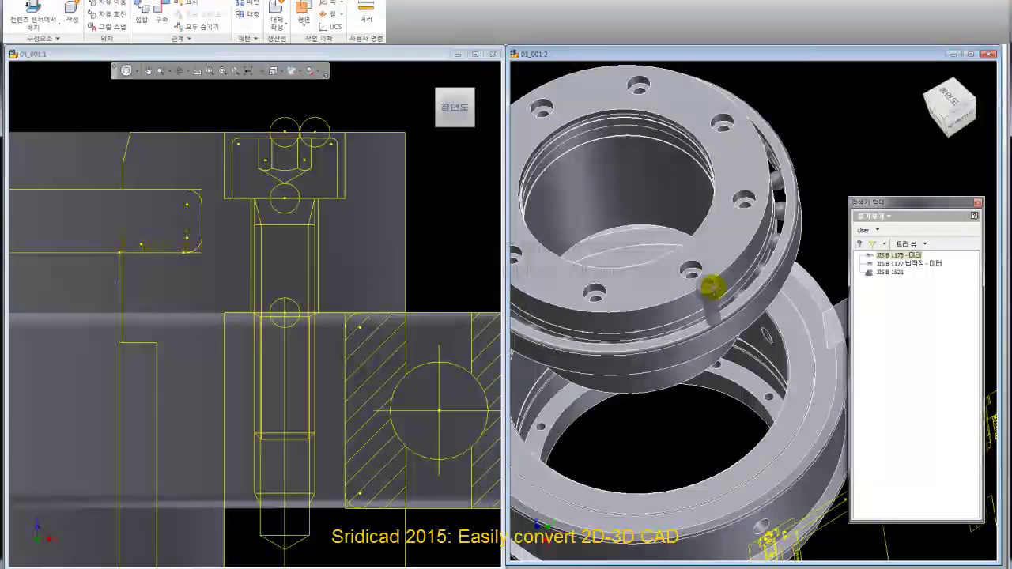
{"action": "scroll", "coordinate": [703, 285], "scroll_direction": "up", "scroll_amount": 2}
{"action": "scroll", "coordinate": [703, 251], "scroll_direction": "up", "scroll_amount": 3}
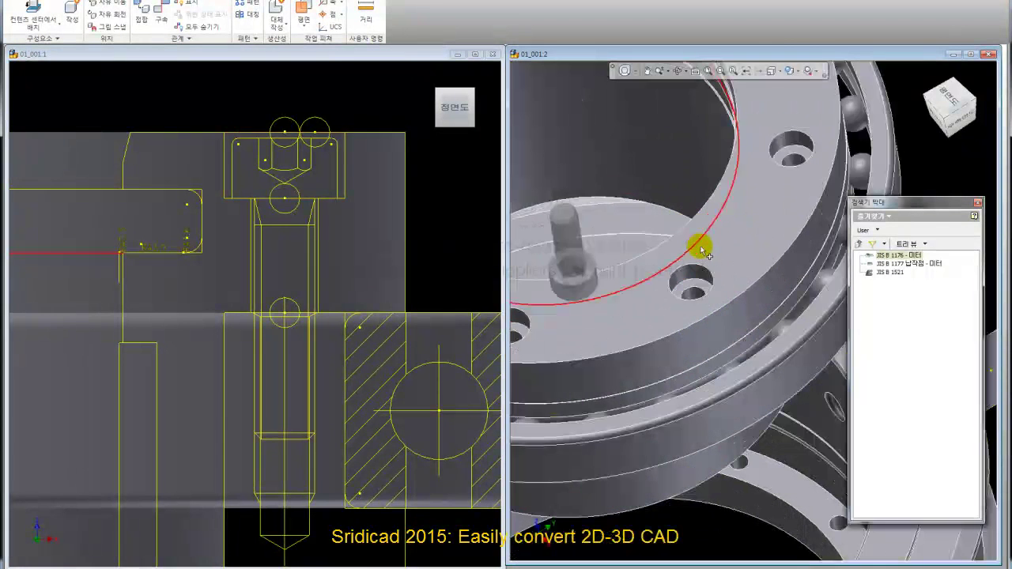
Step: Drop the JIS B 1176 bolt, lengthen it to the layout, and insert it into all 8 holes
{"action": "left_click", "coordinate": [691, 287]}
{"action": "mouse_move", "coordinate": [455, 106]}
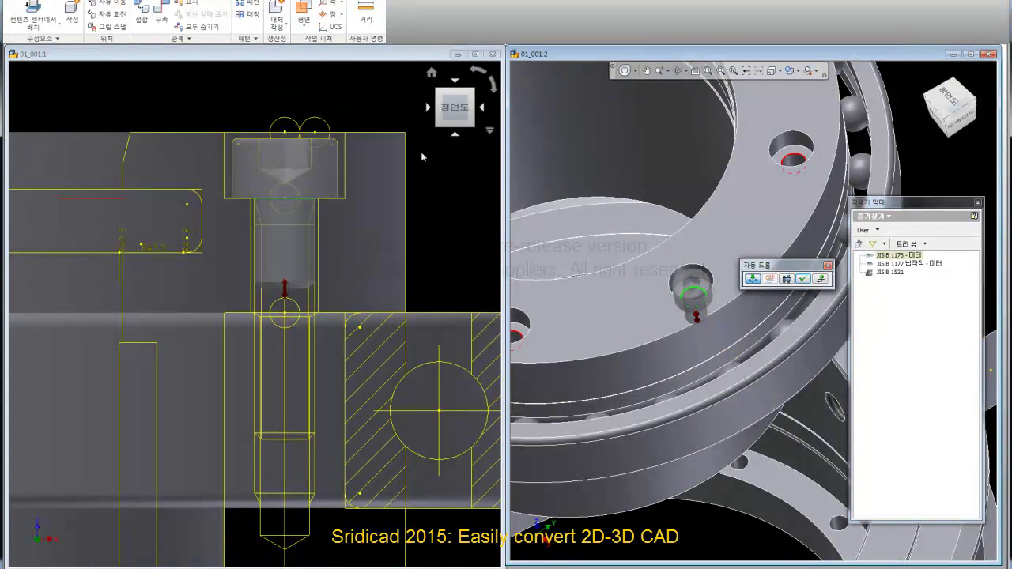
{"action": "left_click", "coordinate": [393, 56]}
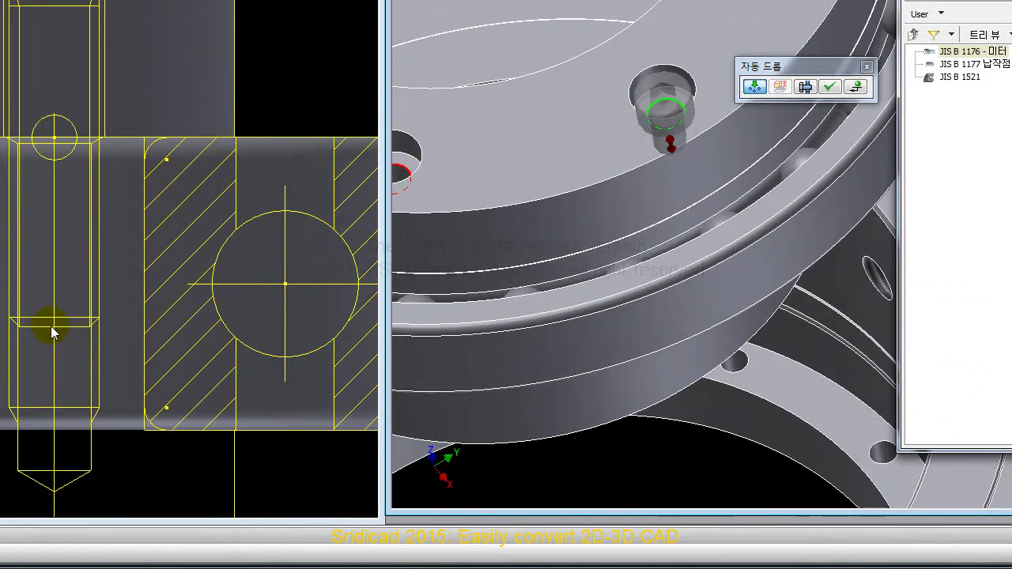
{"action": "left_click_drag", "start_coordinate": [52, 332], "coordinate": [50, 324]}
{"action": "middle_click_drag", "start_coordinate": [569, 237], "coordinate": [700, 215]}
{"action": "scroll", "coordinate": [680, 166], "scroll_direction": "down", "scroll_amount": 3}
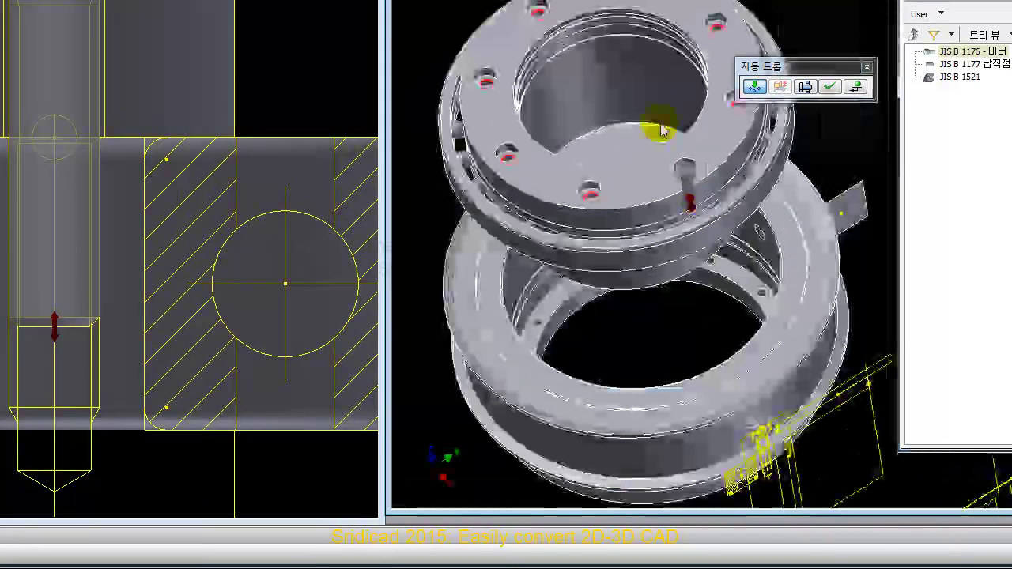
{"action": "scroll", "coordinate": [585, 102], "scroll_direction": "up", "scroll_amount": 4}
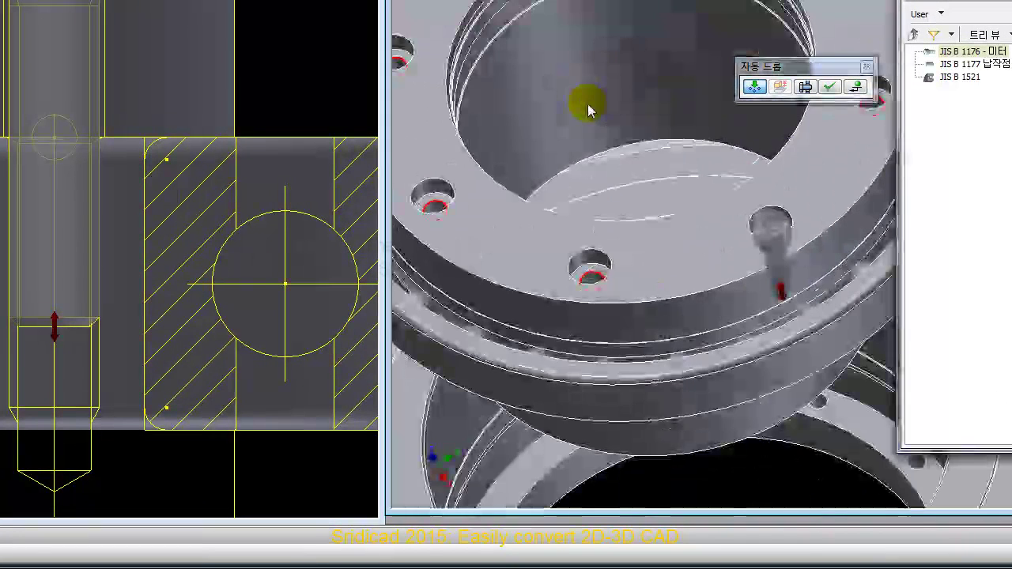
{"action": "left_click", "coordinate": [759, 88]}
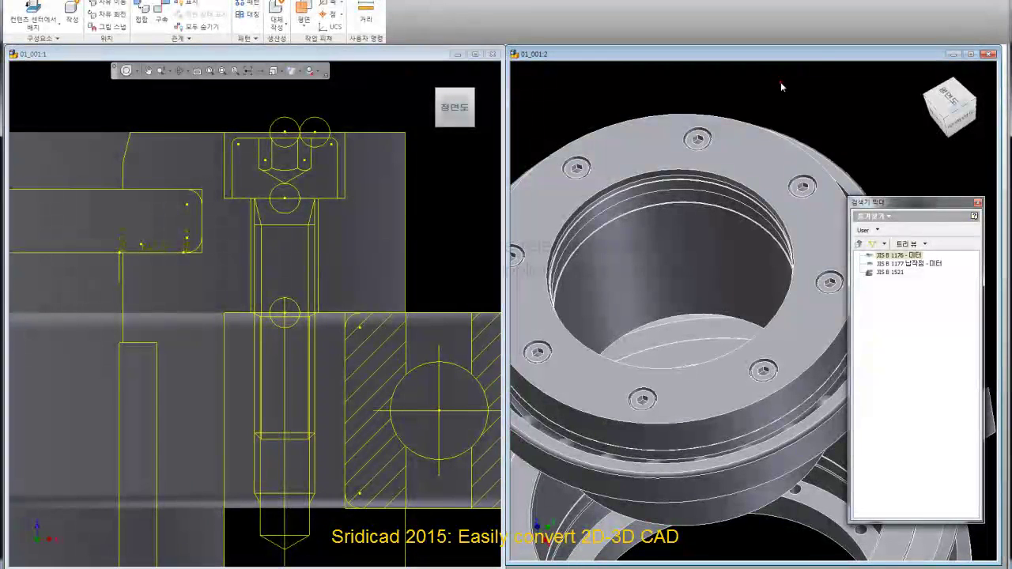
{"action": "scroll", "coordinate": [635, 125], "scroll_direction": "down", "scroll_amount": 5}
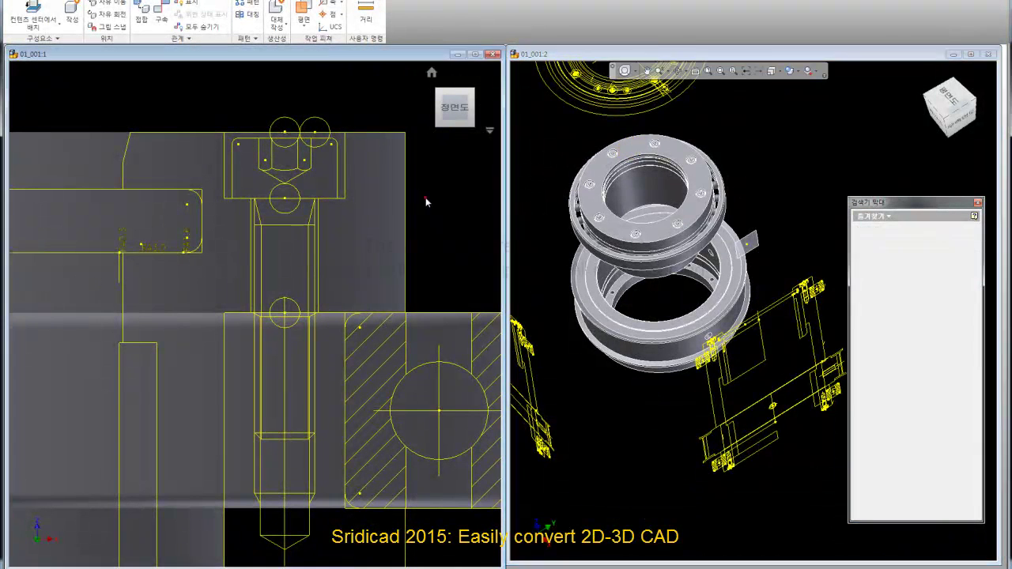
{"action": "scroll", "coordinate": [319, 195], "scroll_direction": "down", "scroll_amount": 4}
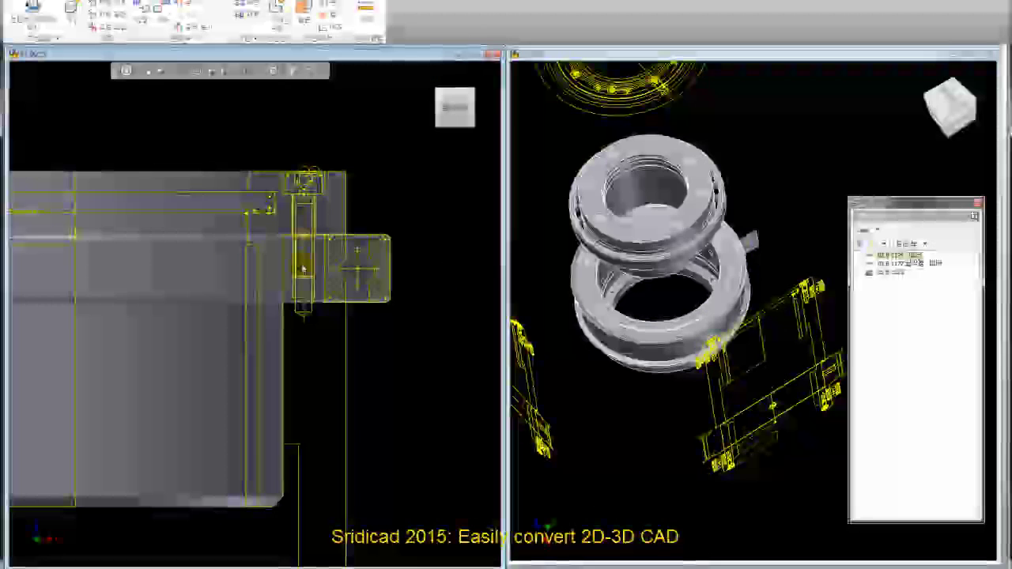
{"action": "scroll", "coordinate": [299, 328], "scroll_direction": "up", "scroll_amount": 3}
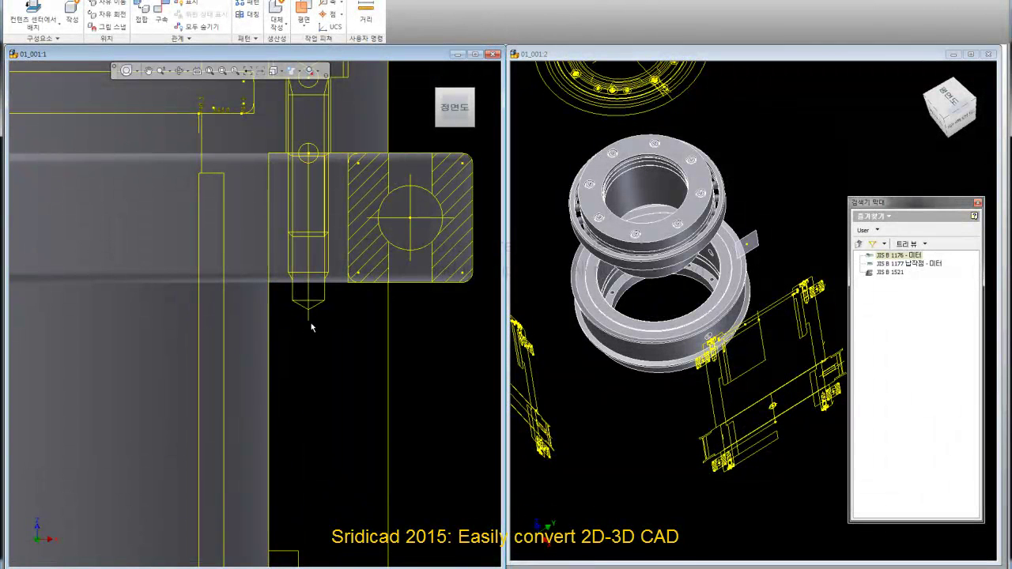
{"action": "scroll", "coordinate": [348, 300], "scroll_direction": "down", "scroll_amount": 4}
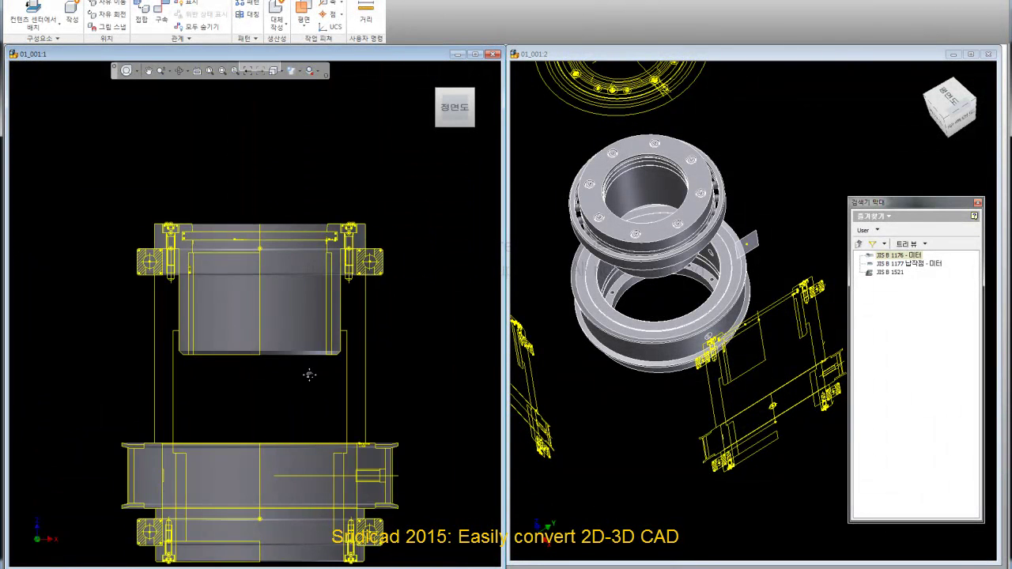
{"action": "middle_click_drag", "start_coordinate": [309, 375], "coordinate": [312, 240]}
{"action": "scroll", "coordinate": [337, 441], "scroll_direction": "up", "scroll_amount": 3}
{"action": "scroll", "coordinate": [337, 440], "scroll_direction": "up", "scroll_amount": 2}
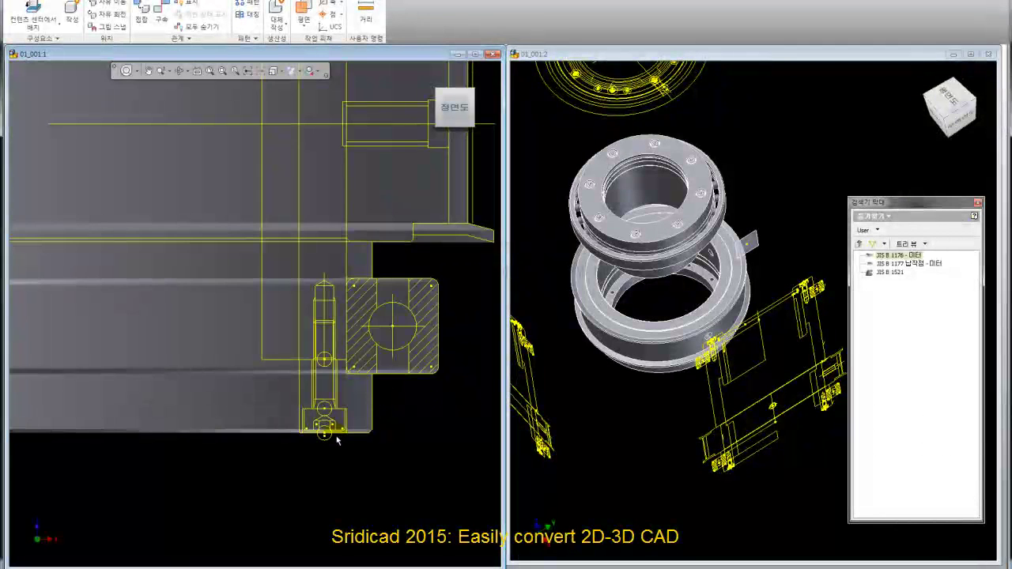
{"action": "scroll", "coordinate": [337, 440], "scroll_direction": "up", "scroll_amount": 2}
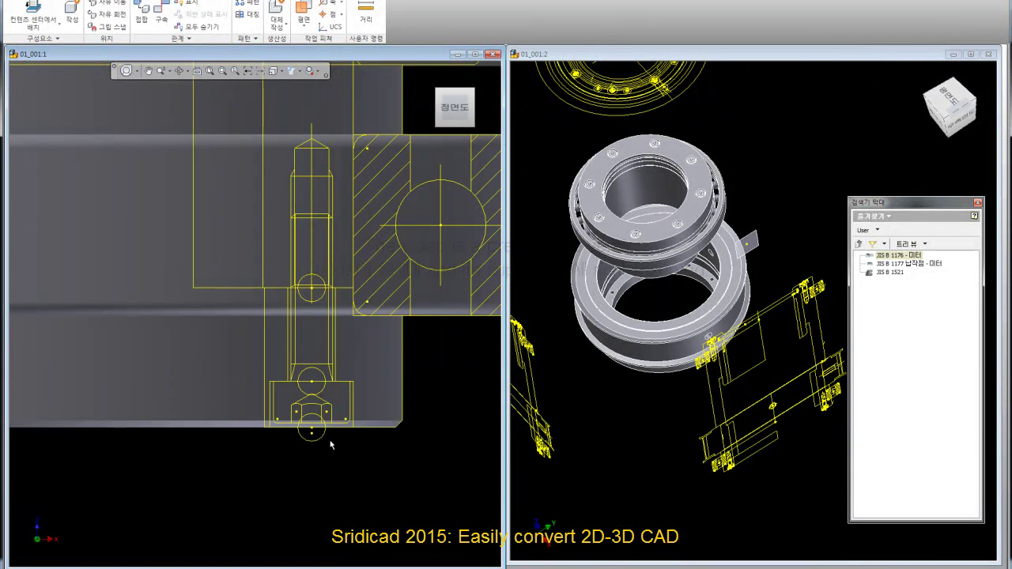
{"action": "left_click", "coordinate": [685, 435]}
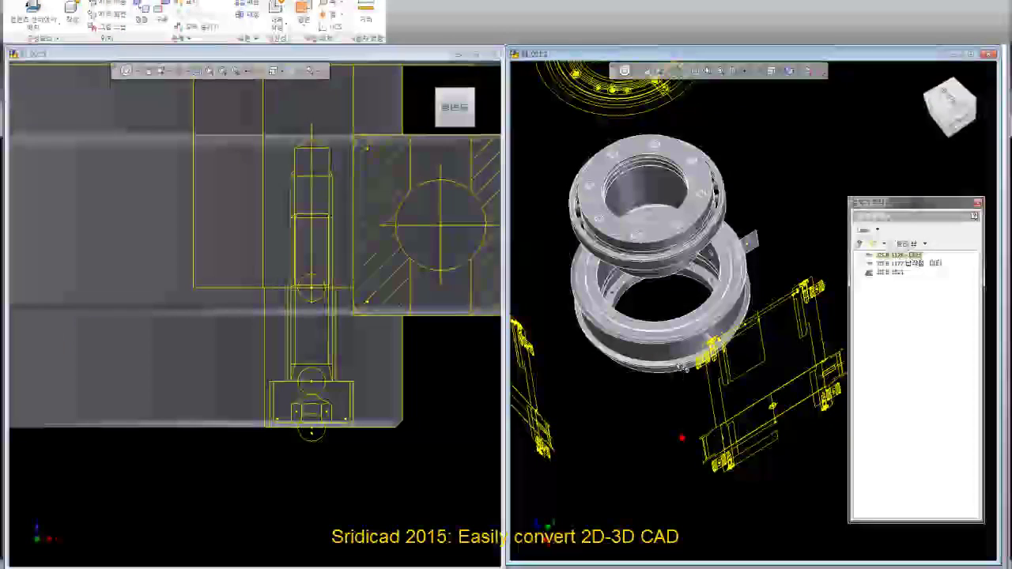
{"action": "left_click", "coordinate": [953, 139]}
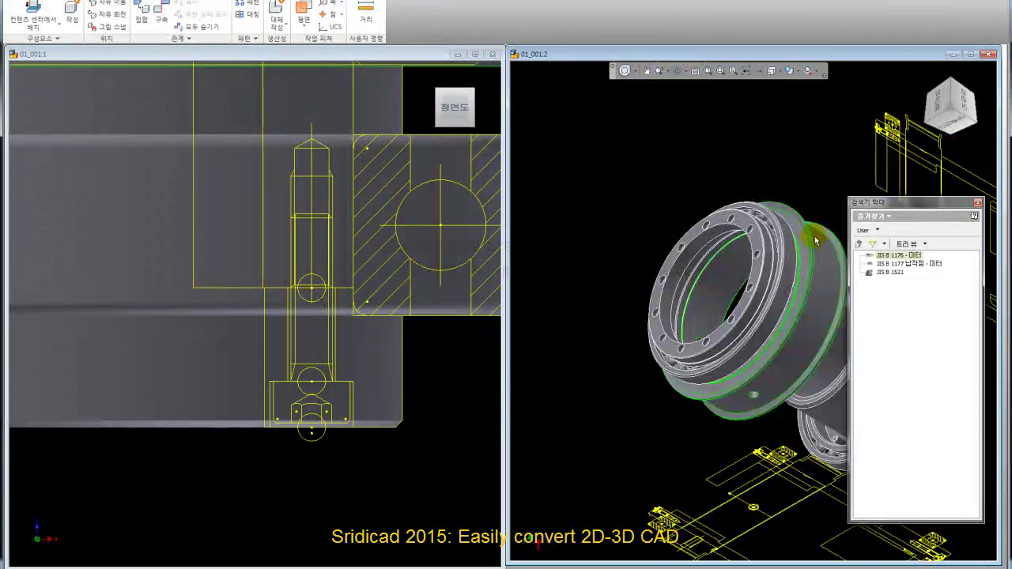
{"action": "left_click", "coordinate": [926, 74]}
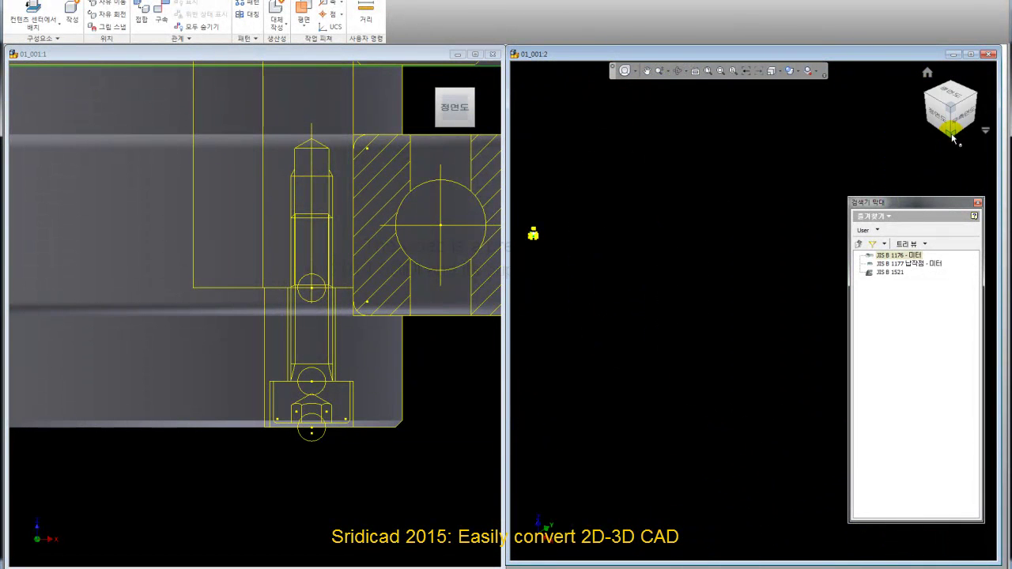
{"action": "scroll", "coordinate": [704, 281], "scroll_direction": "up", "scroll_amount": 5}
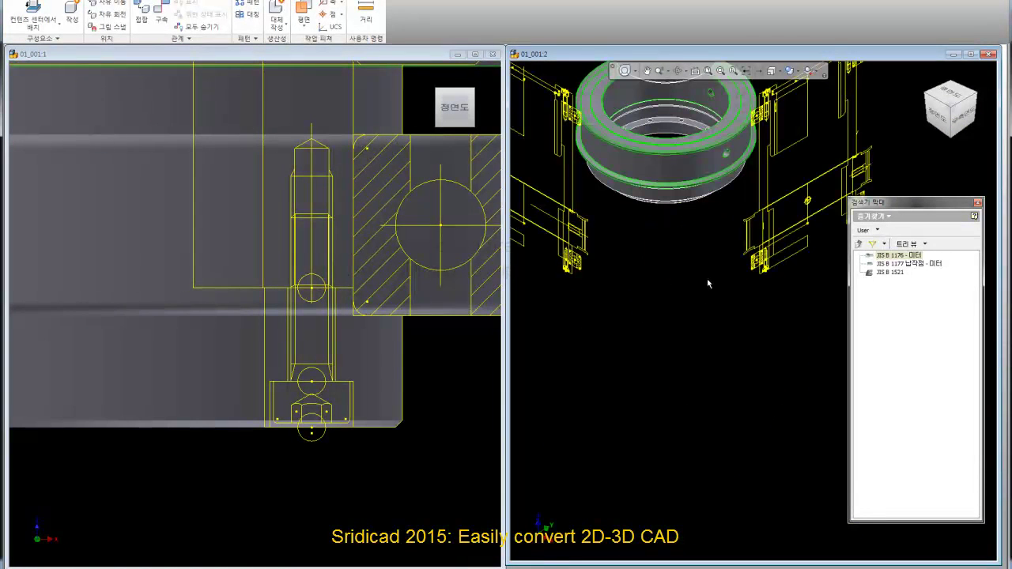
{"action": "left_click", "coordinate": [700, 197]}
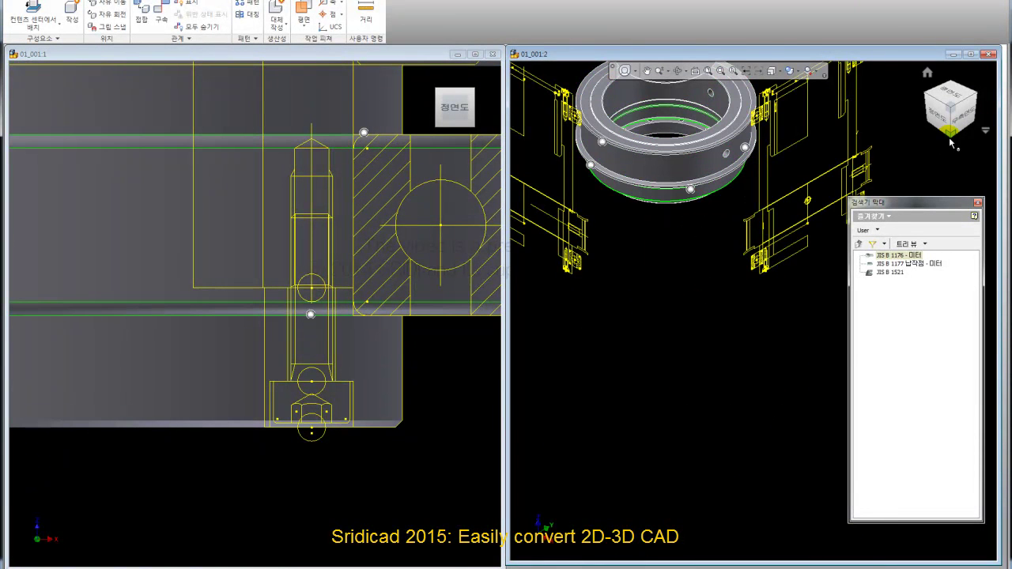
{"action": "left_click", "coordinate": [951, 139]}
{"action": "left_click", "coordinate": [625, 70]}
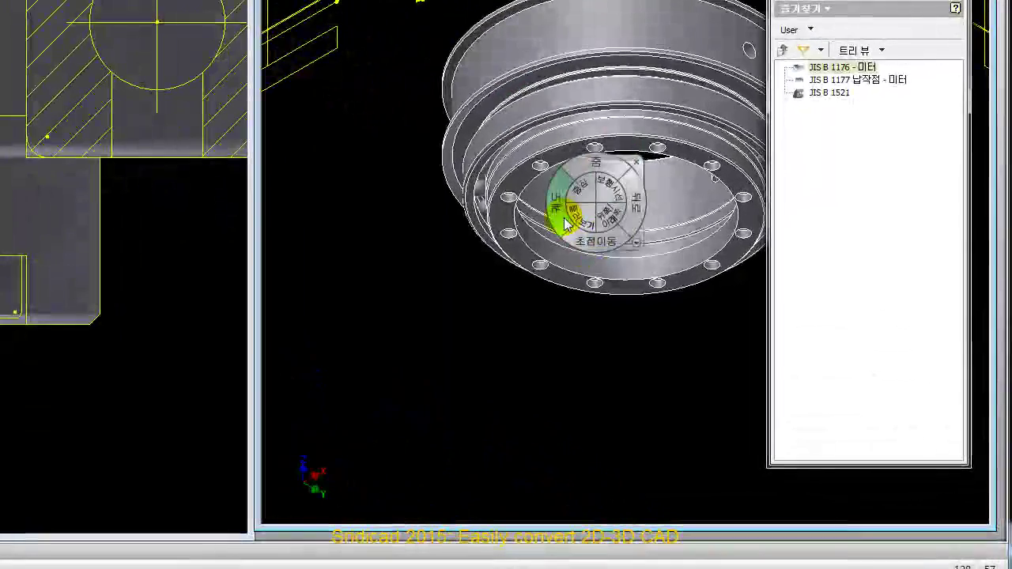
{"action": "mouse_move", "coordinate": [564, 224]}
{"action": "left_mouse_down"}
{"action": "mouse_move", "coordinate": [540, 175]}
{"action": "mouse_move", "coordinate": [547, 163]}
{"action": "mouse_move", "coordinate": [477, 199]}
{"action": "mouse_move", "coordinate": [493, 224]}
{"action": "left_mouse_up"}
{"action": "mouse_move", "coordinate": [577, 169]}
{"action": "left_mouse_down"}
{"action": "mouse_move", "coordinate": [569, 165]}
{"action": "mouse_move", "coordinate": [572, 226]}
{"action": "mouse_move", "coordinate": [592, 245]}
{"action": "left_mouse_up"}
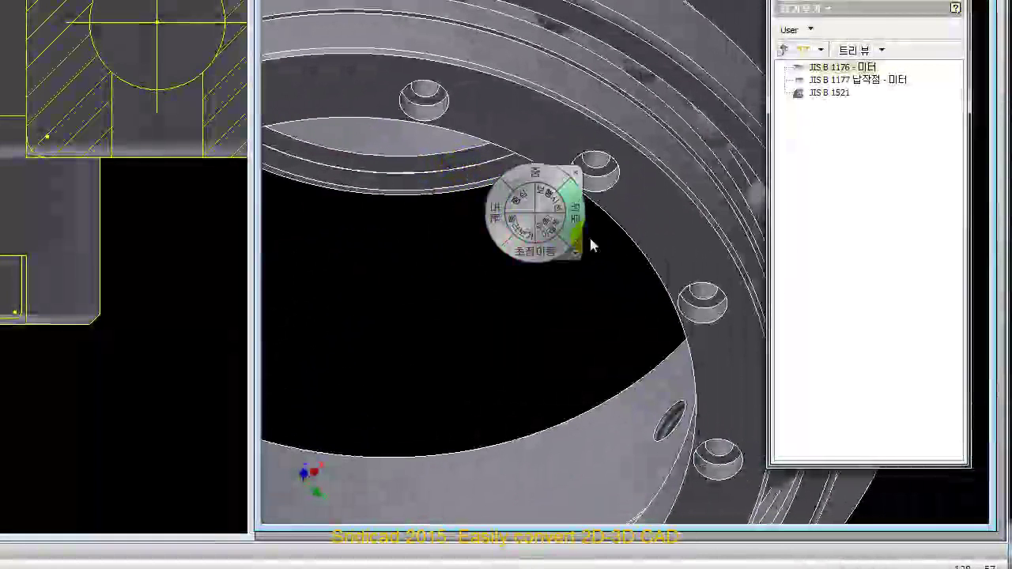
{"action": "left_click_drag", "start_coordinate": [588, 171], "coordinate": [630, 200]}
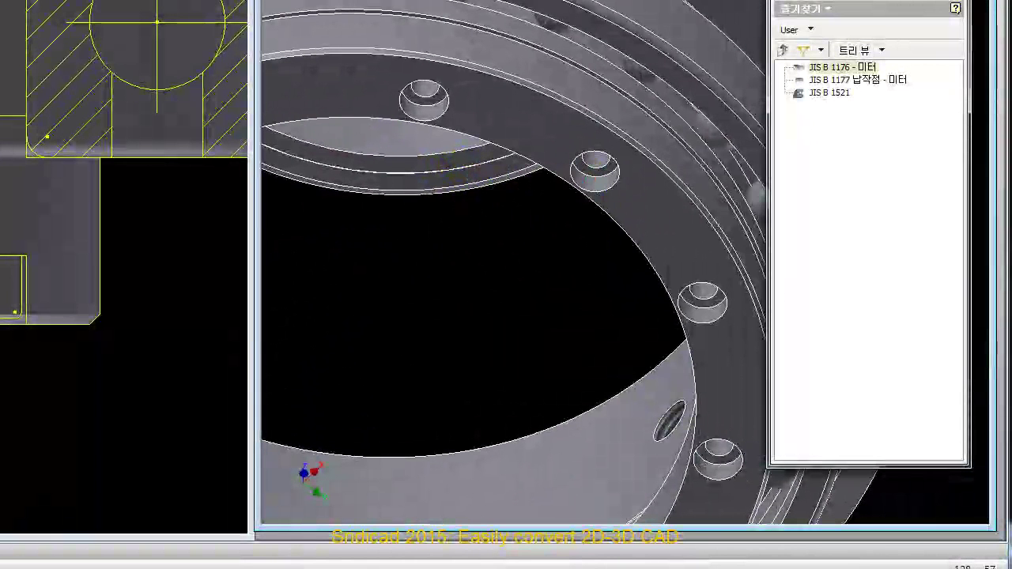